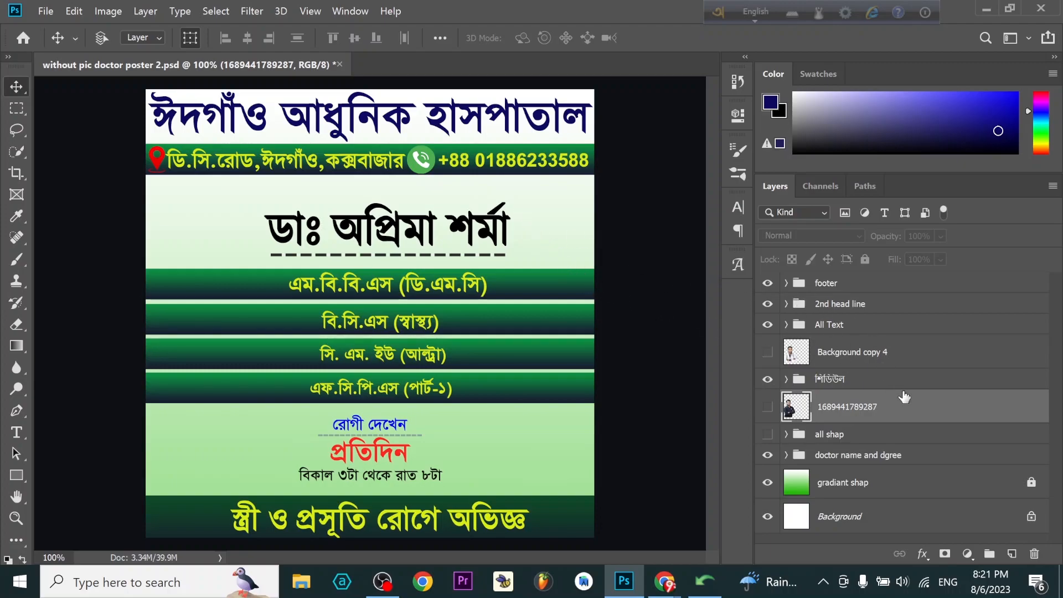
- Check which poster areas the footer, 2nd head line and All Text groups cover, and expand the footer group to select footer text 2
left_click(826, 287)
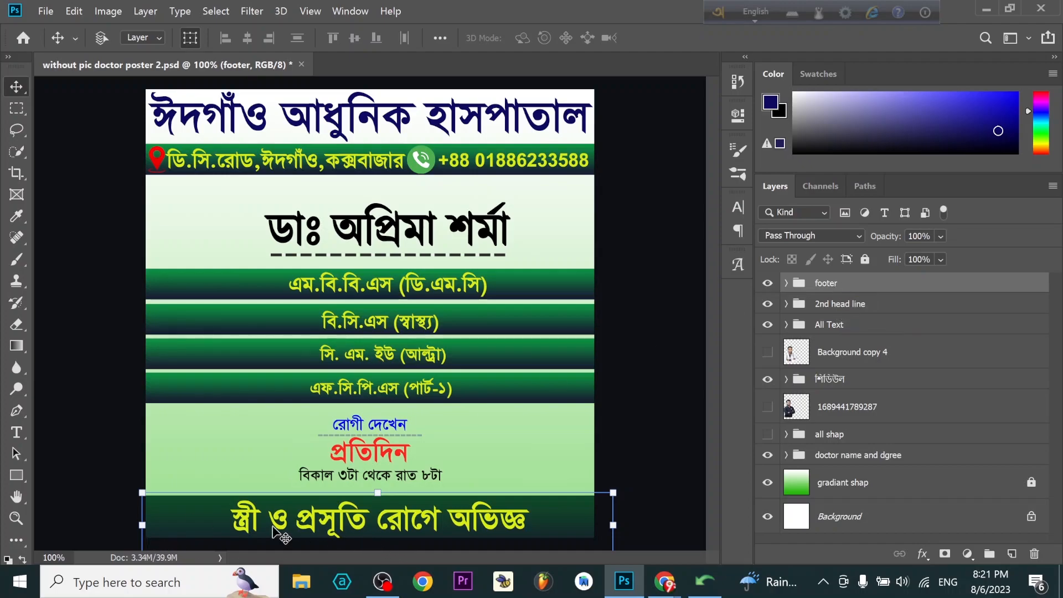
left_click(866, 306)
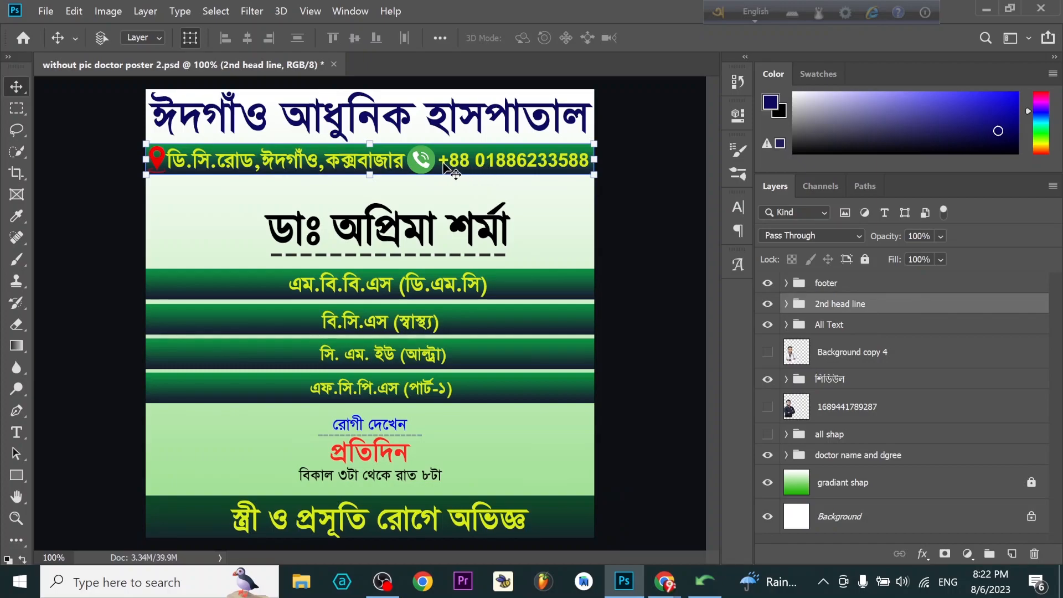
left_click(850, 332)
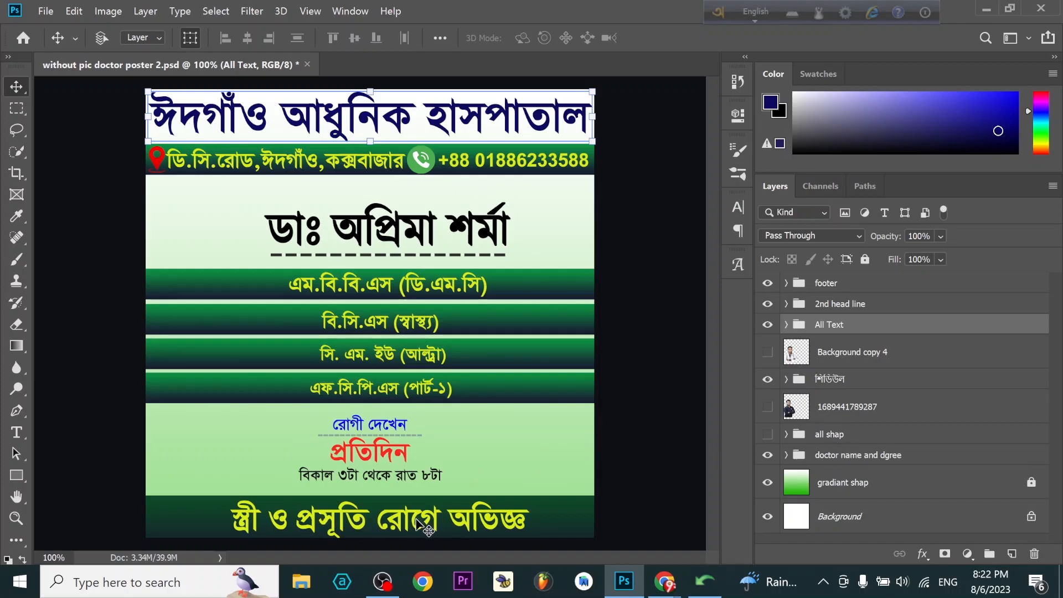
left_click(786, 284)
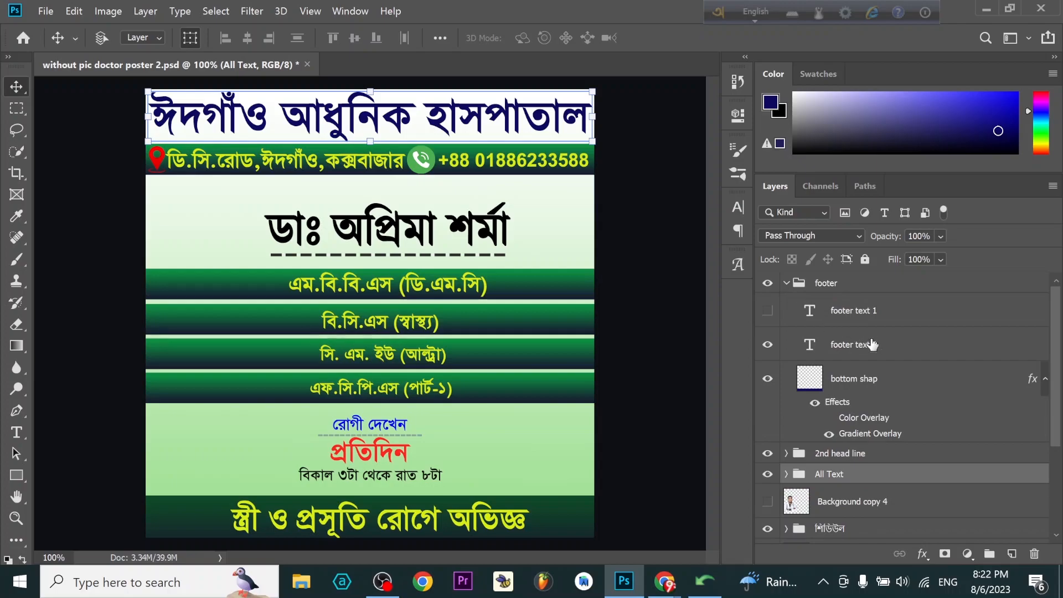
left_click(867, 348)
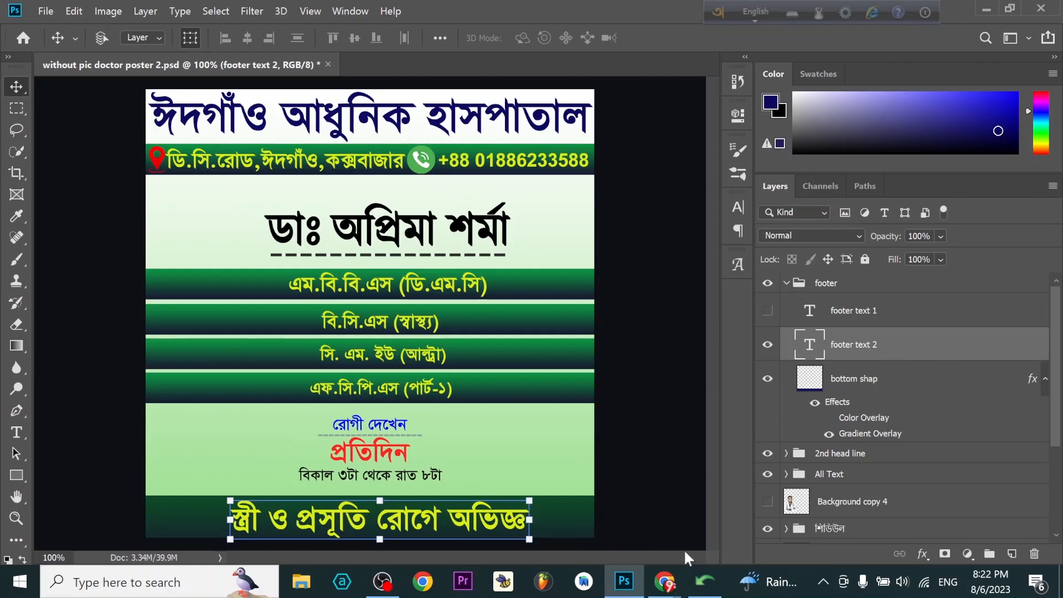
- Switch to the Avro Unicode to Bijoy Converter and copy the converted line "প্যারালাইসিস,বাত-ব্যাথা,ঘাড় ব্যাথা,কোমর ব্যাথা,স্নায়ু রোগ, ট্রমা সার্জারী"
left_click(705, 582)
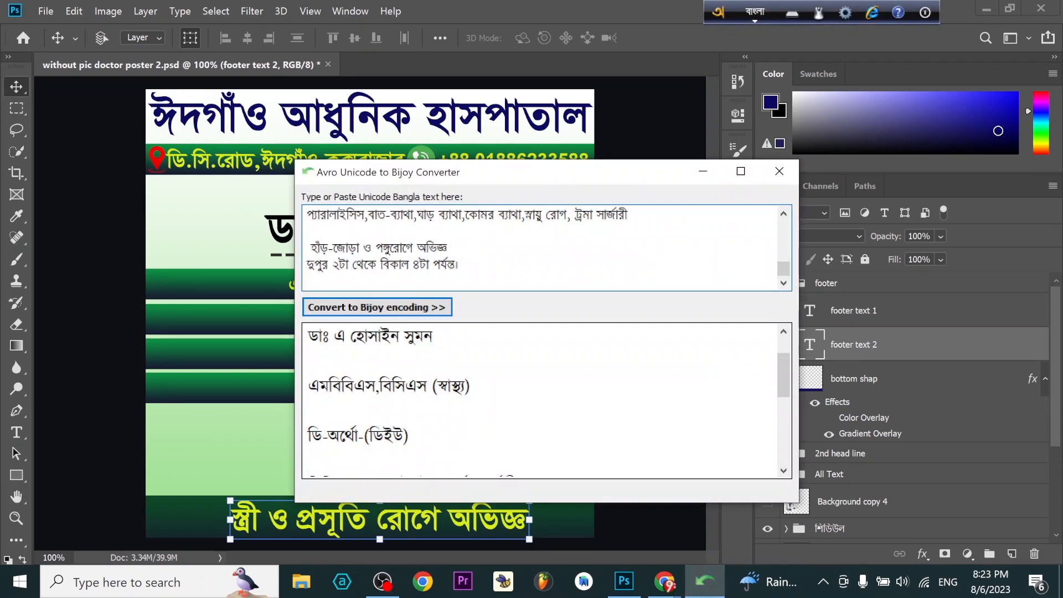
scroll(547, 401, "down", 3)
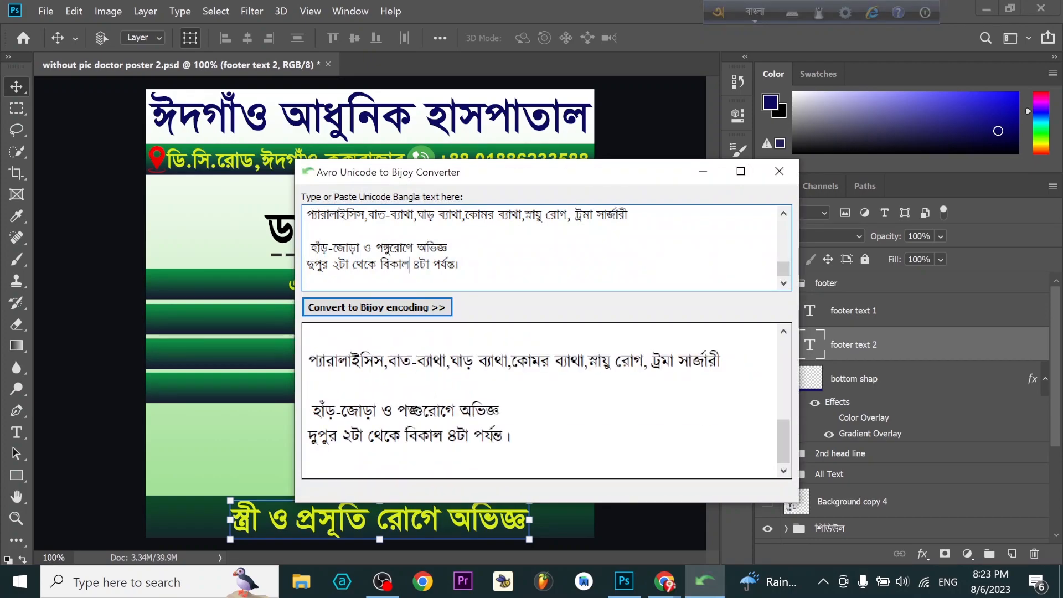
scroll(547, 401, "up", 2)
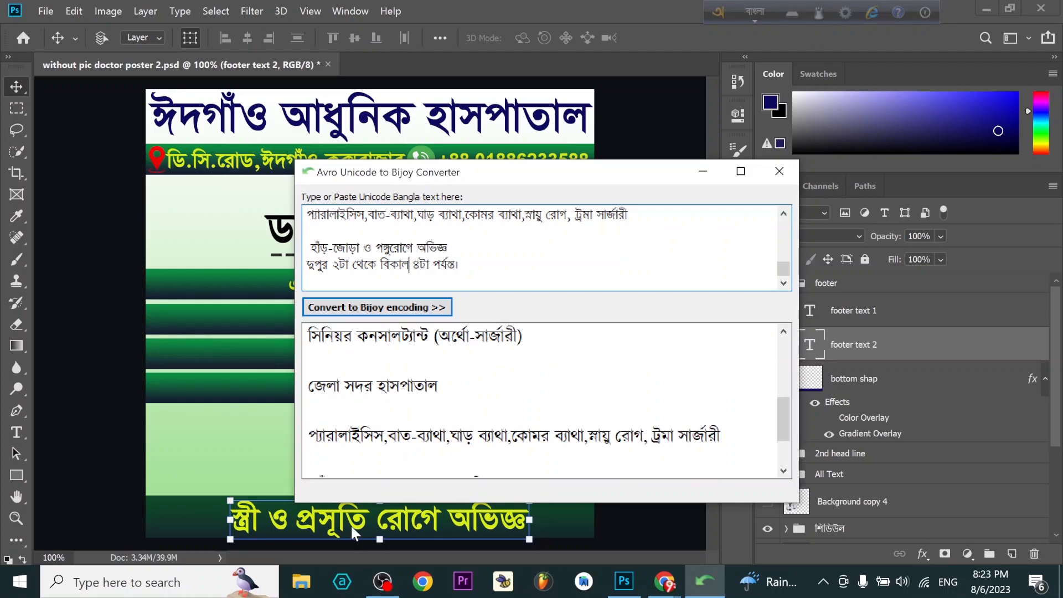
scroll(547, 401, "down", 1)
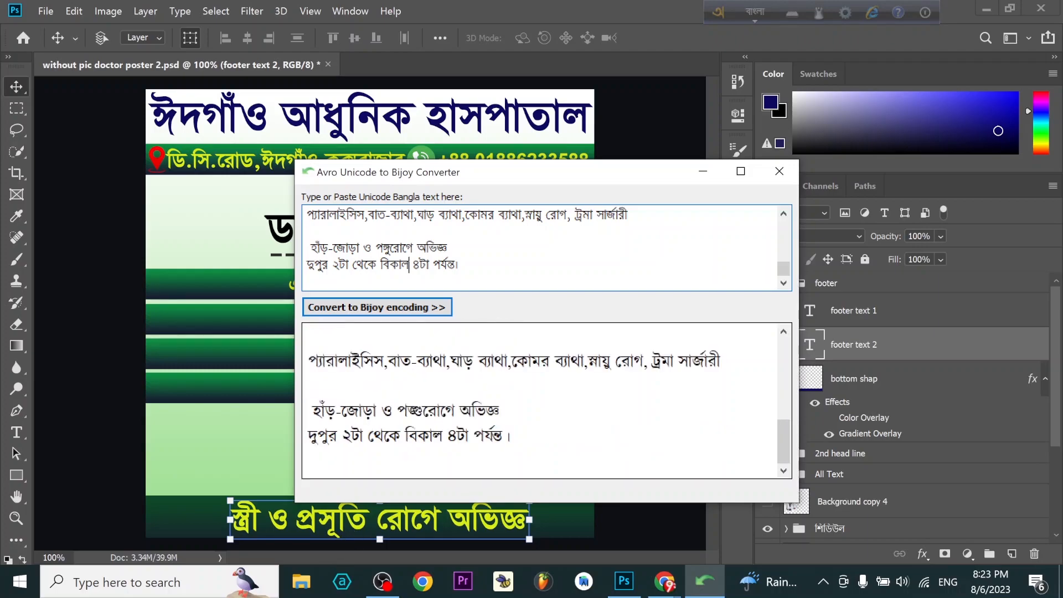
scroll(547, 401, "up", 1)
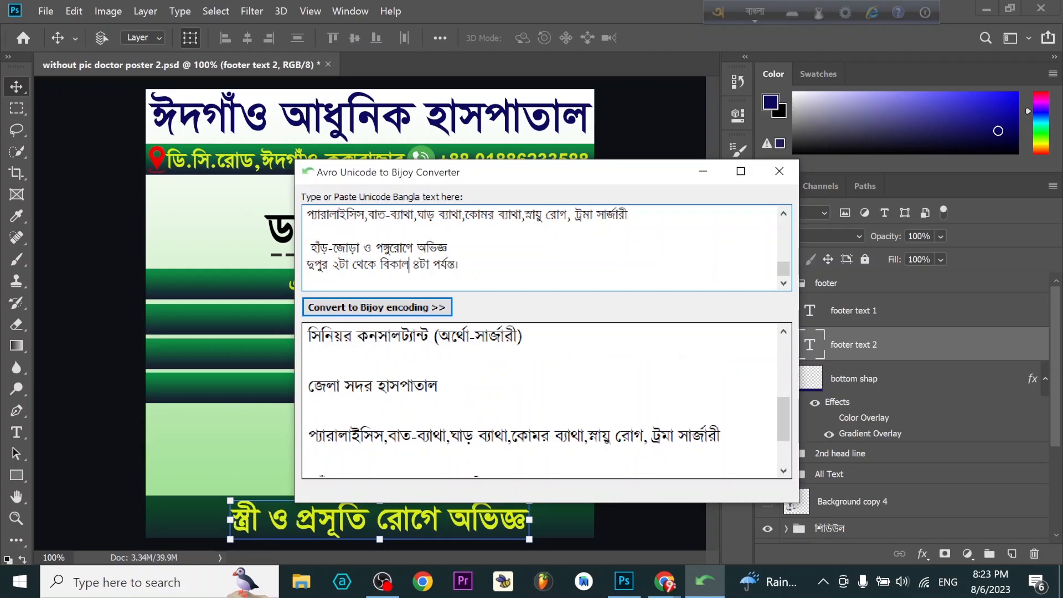
scroll(547, 401, "down", 1)
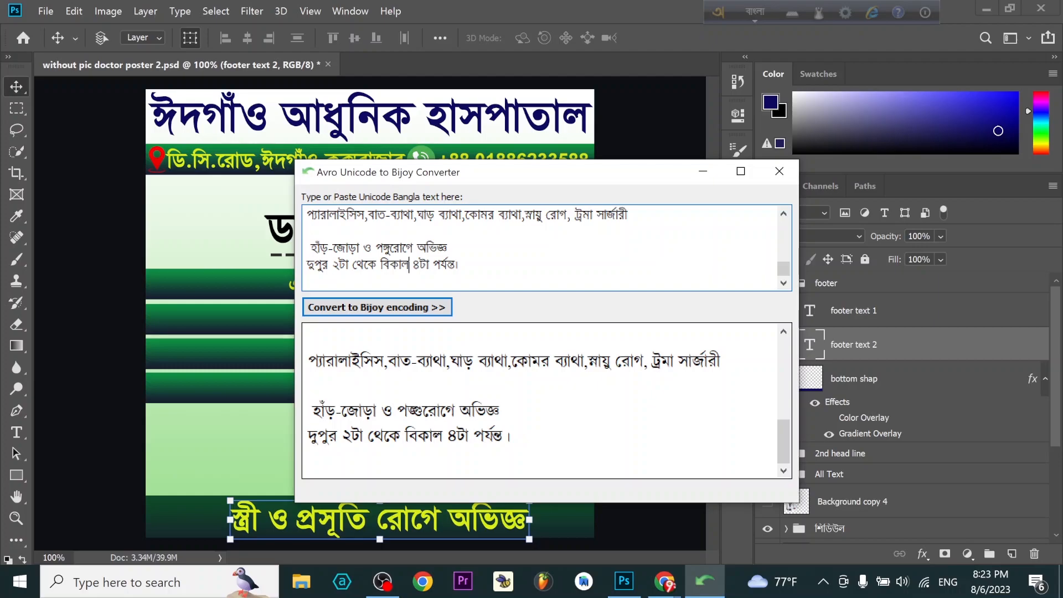
left_click_drag(309, 362, 723, 363)
right_click(434, 357)
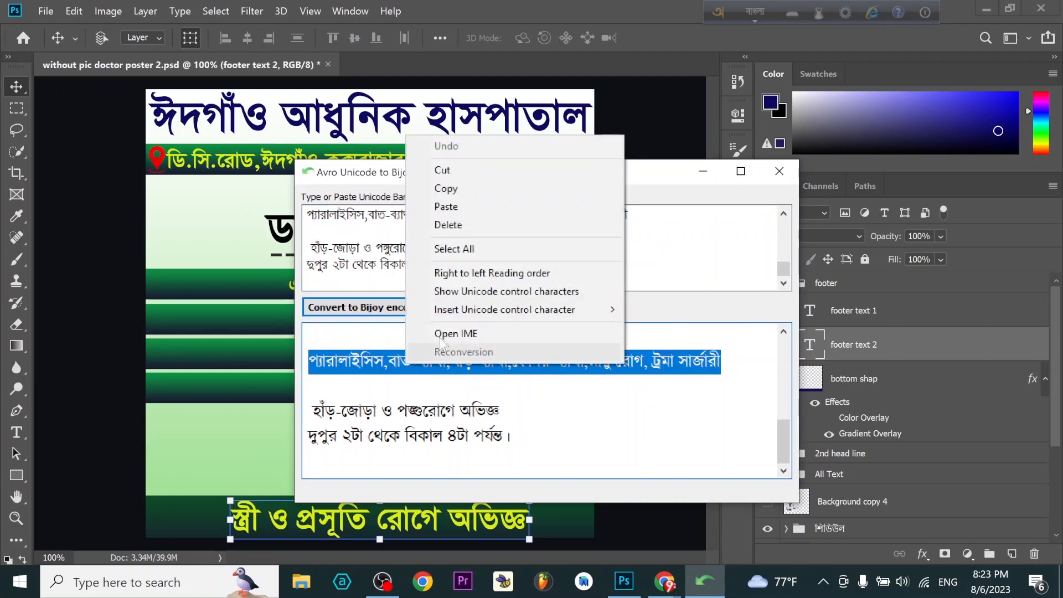
left_click(474, 190)
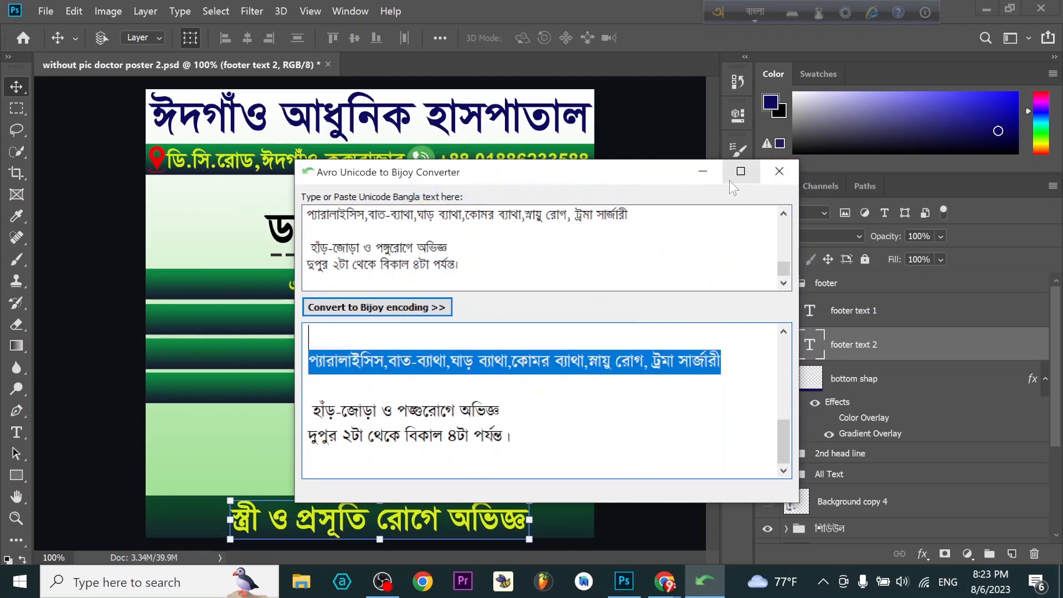
left_click(704, 171)
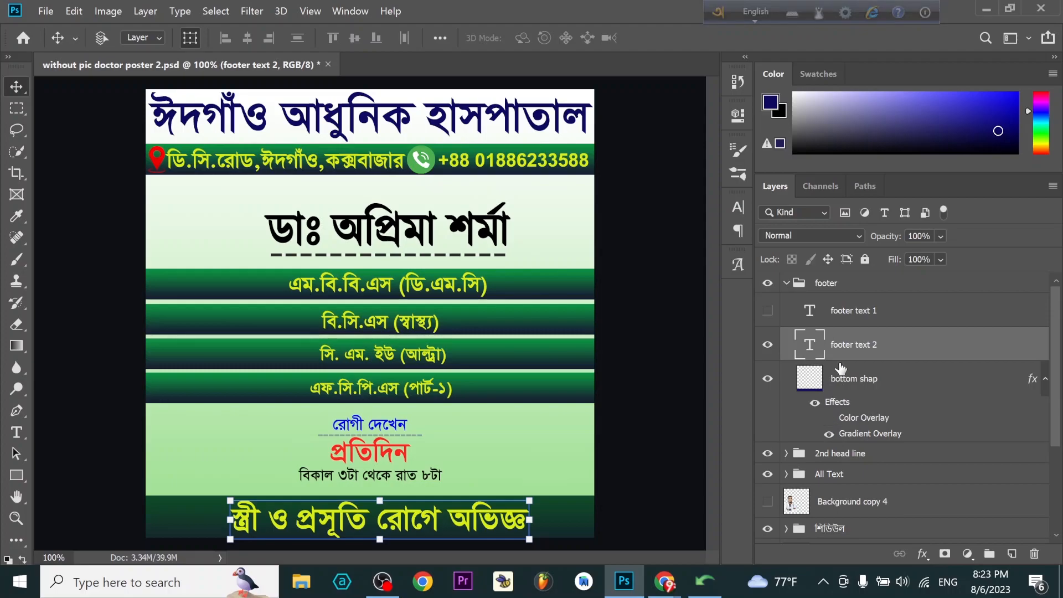
- Show the footer text 1 layer and shrink footer text 2 to about 77%, centred in the lower part of the footer bar
left_click(768, 311)
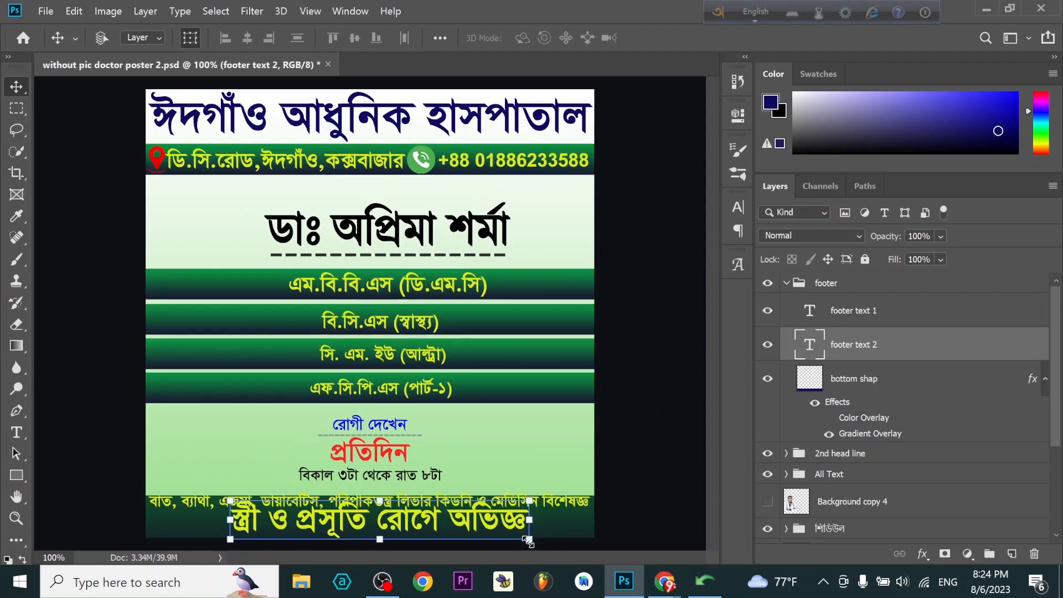
left_click_drag(529, 542, 460, 507)
left_click_drag(381, 528, 407, 528)
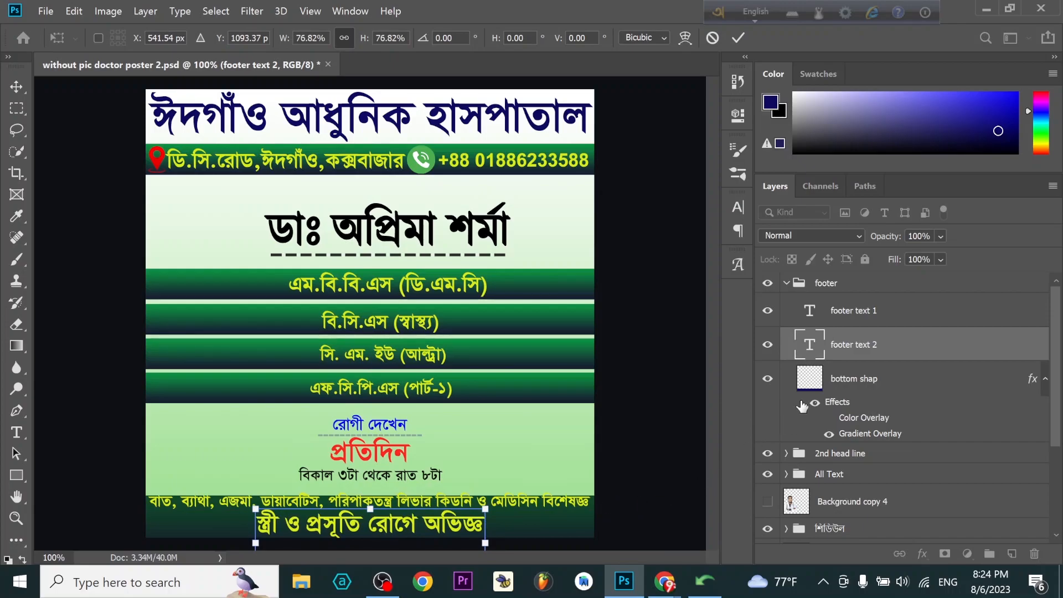
key("Return")
- Replace the contents of footer text 1 with the copied line and place it just above footer text 2
left_click(838, 320)
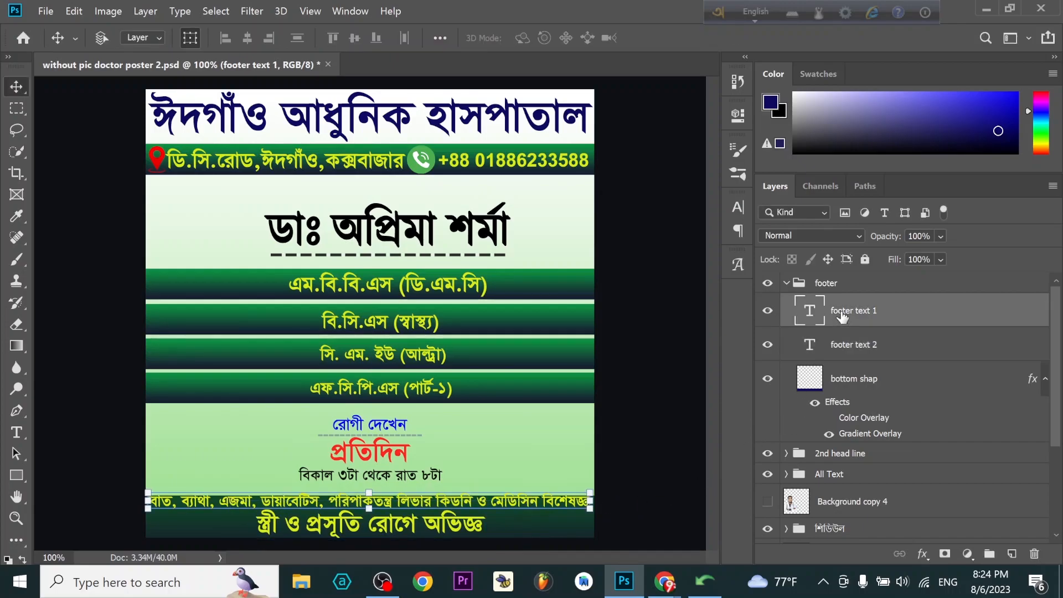
double_click(847, 313)
double_click(810, 318)
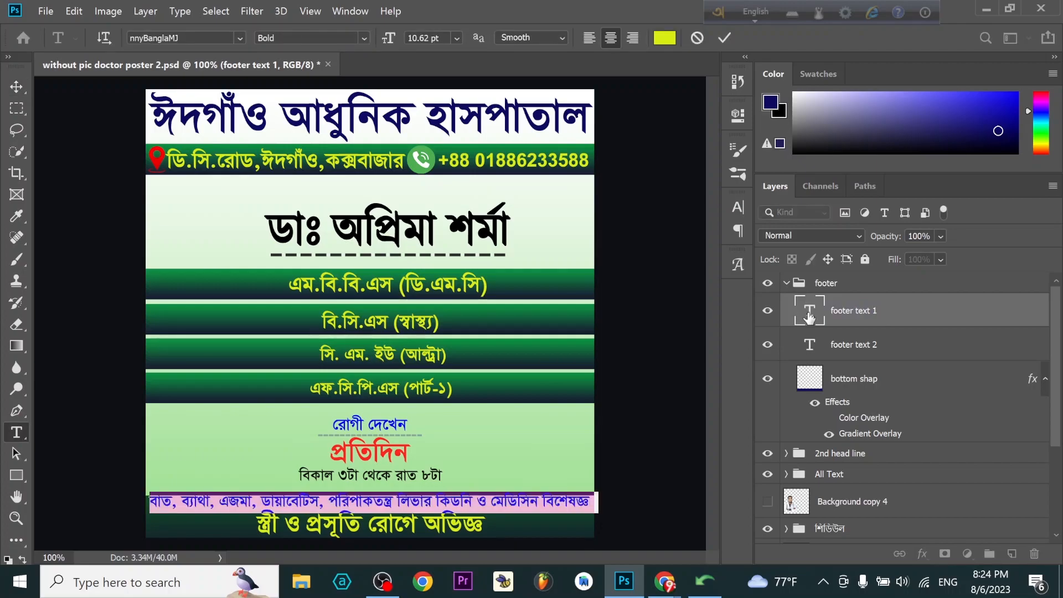
left_click(350, 540)
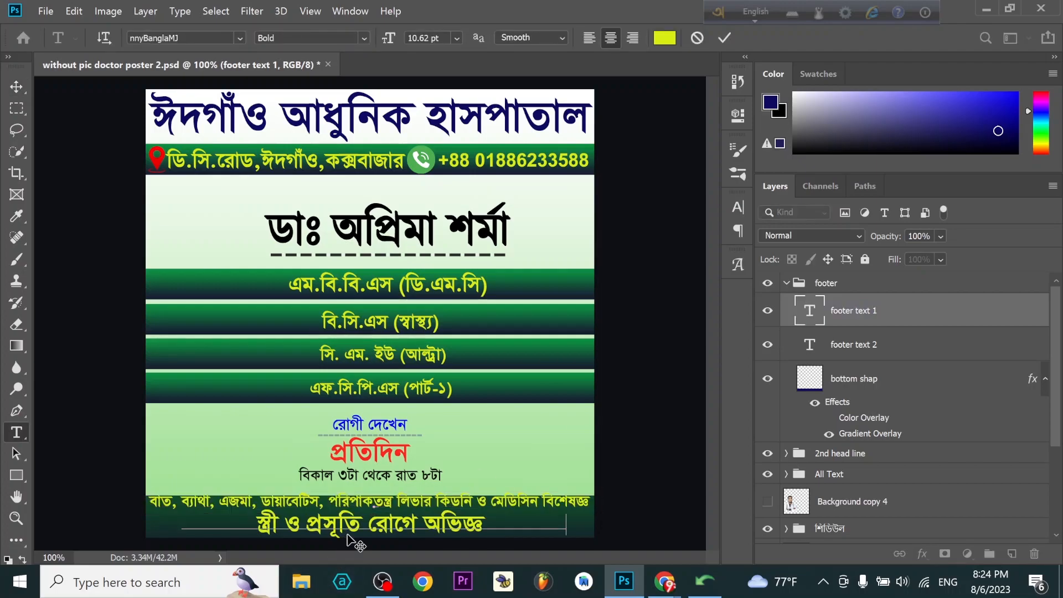
key("ctrl+v")
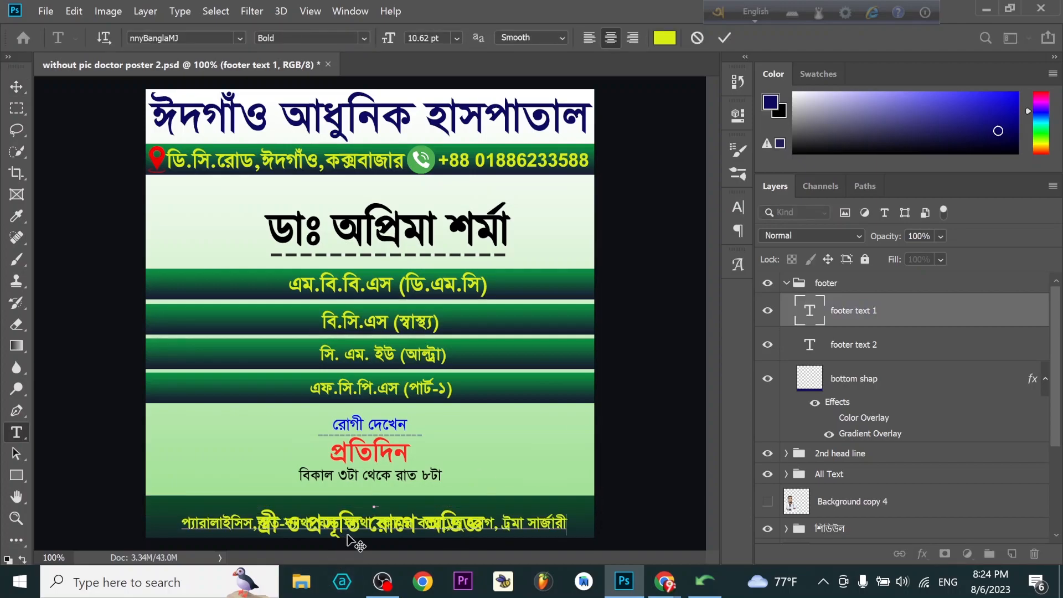
left_click(23, 87)
left_click_drag(541, 526, 537, 507)
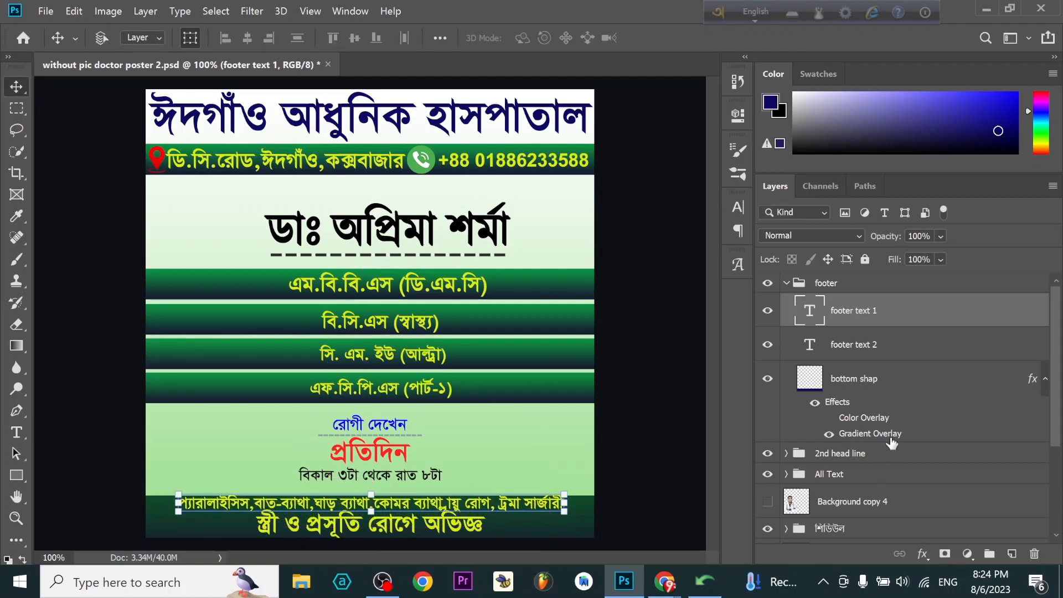
- Nudge the bottom shap layer up and enlarge it to about 101% so it covers both footer lines
left_click(898, 378)
key("Up")
key("Up")
key("Up")
key("Up")
key("Up")
key("Up")
key("Up")
key("Up")
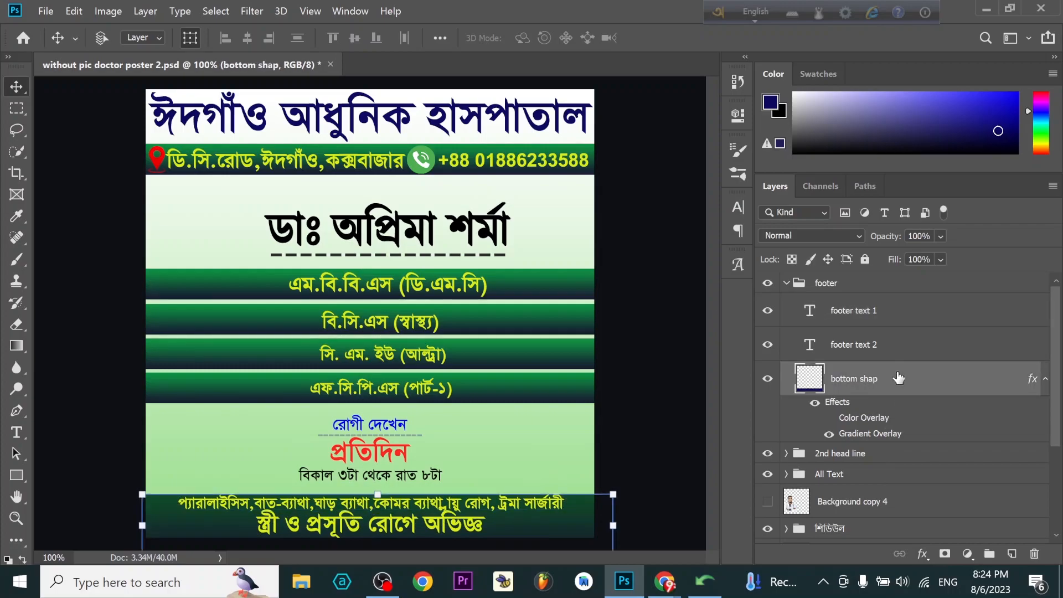
key("Up")
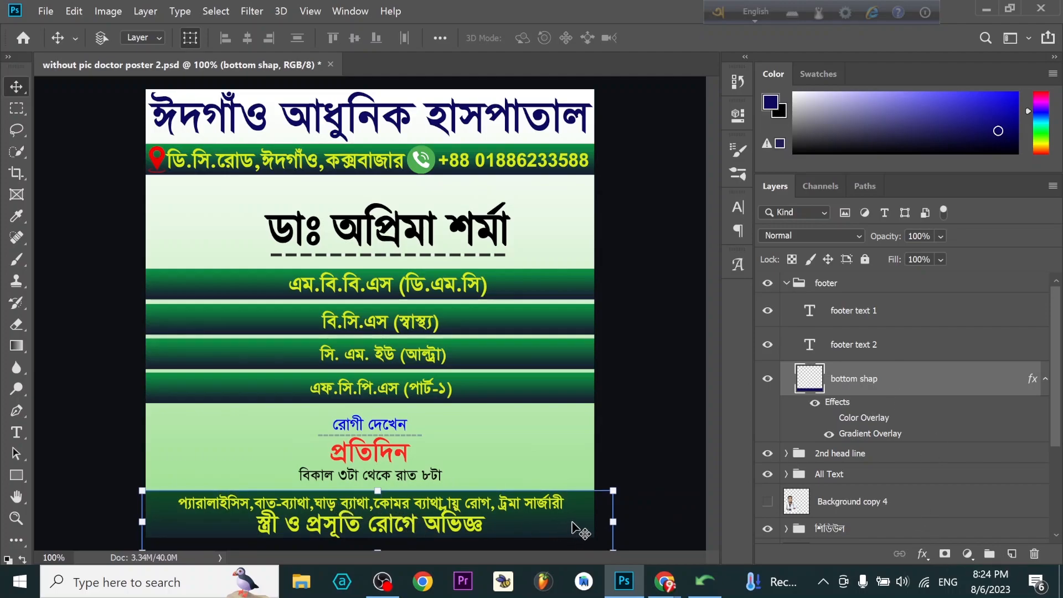
left_click_drag(614, 493, 618, 490)
key("Return")
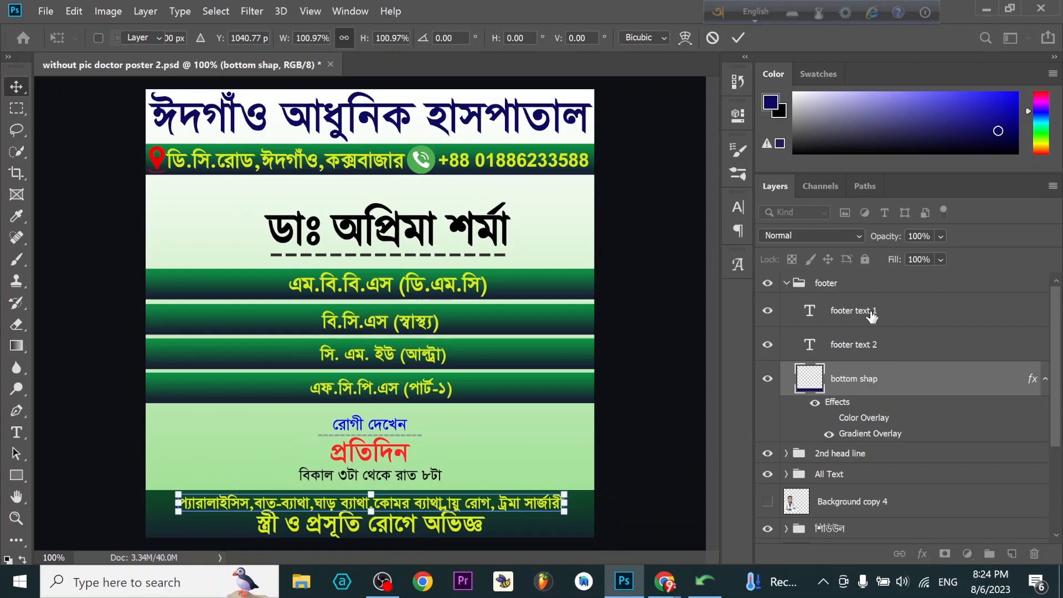
- Enlarge footer text 1 to about 106% and nudge it left until it is centred on the footer bar
left_click(872, 314)
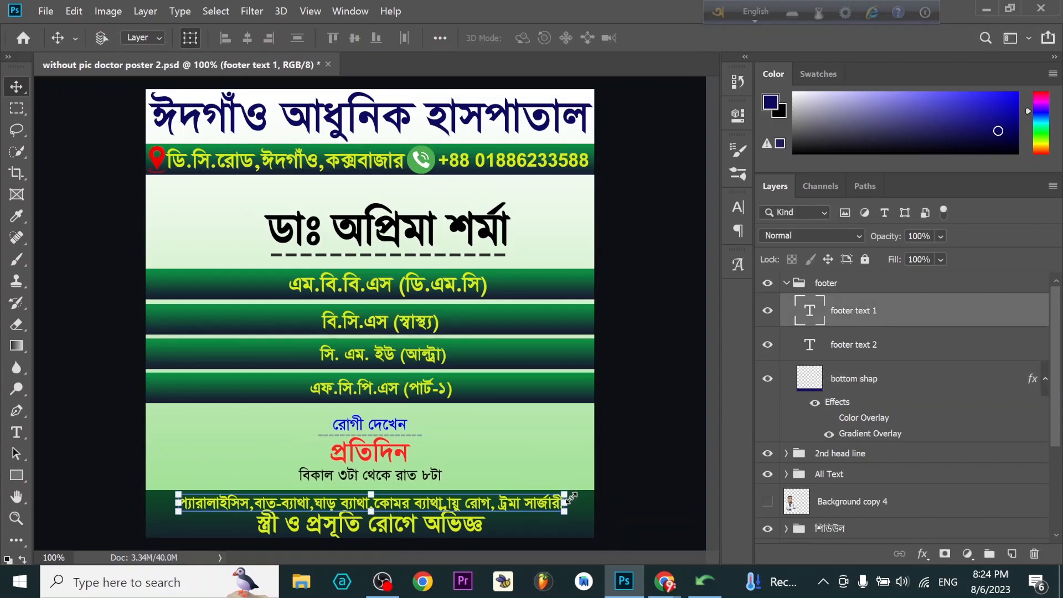
key("ctrl+t")
left_click_drag(564, 493, 582, 490)
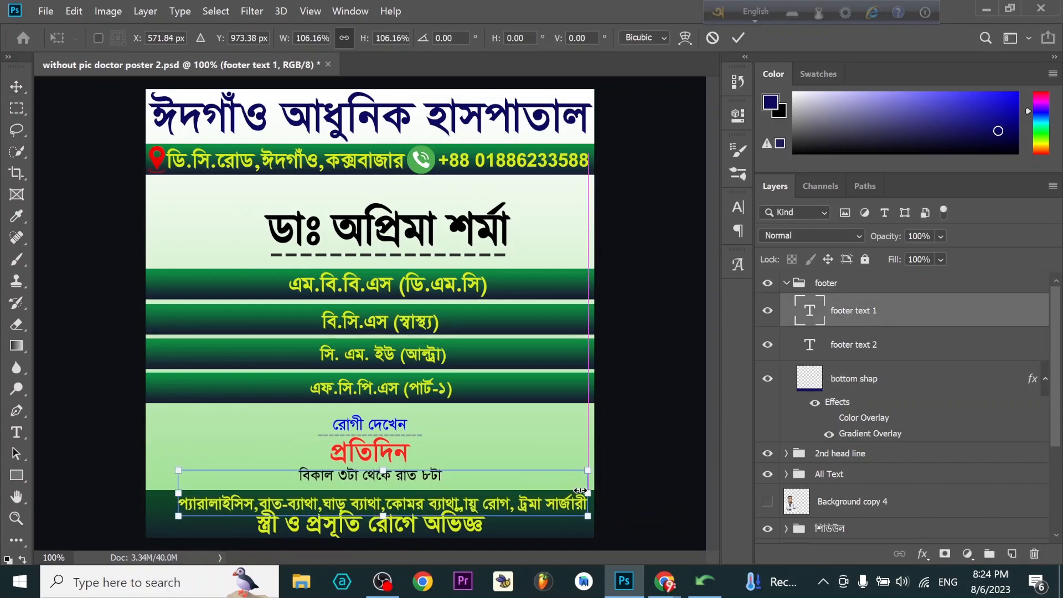
key("Left")
key("Left")
key("Left")
key("Left")
key("Left")
key("Left")
key("Left")
key("Left")
key("Left")
key("Left")
key("Left")
key("Left")
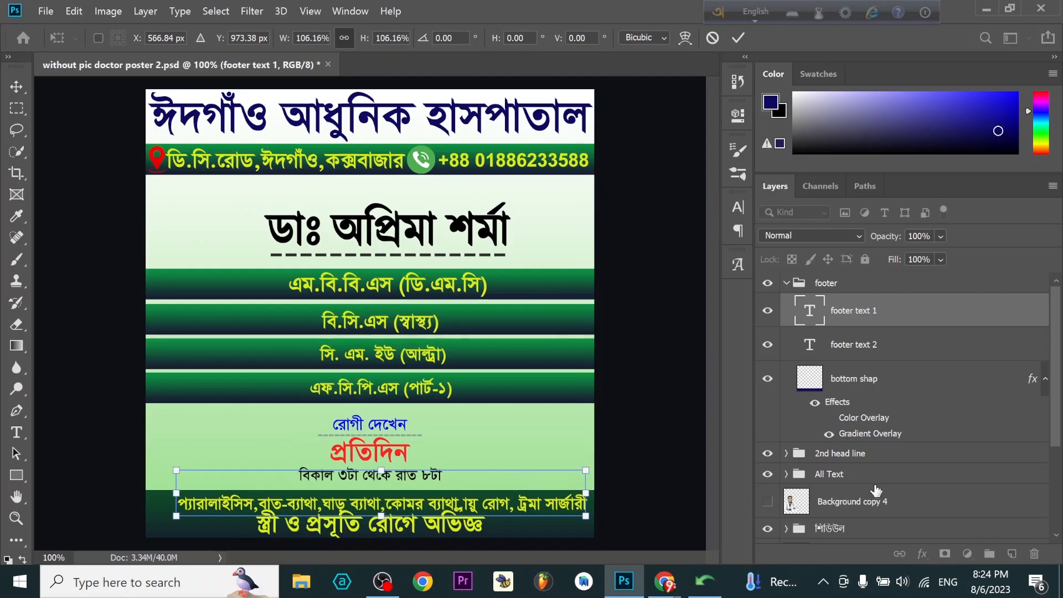
key("Left")
key("Left")
key("Left")
key("Left")
key("Left")
key("Left")
key("Left")
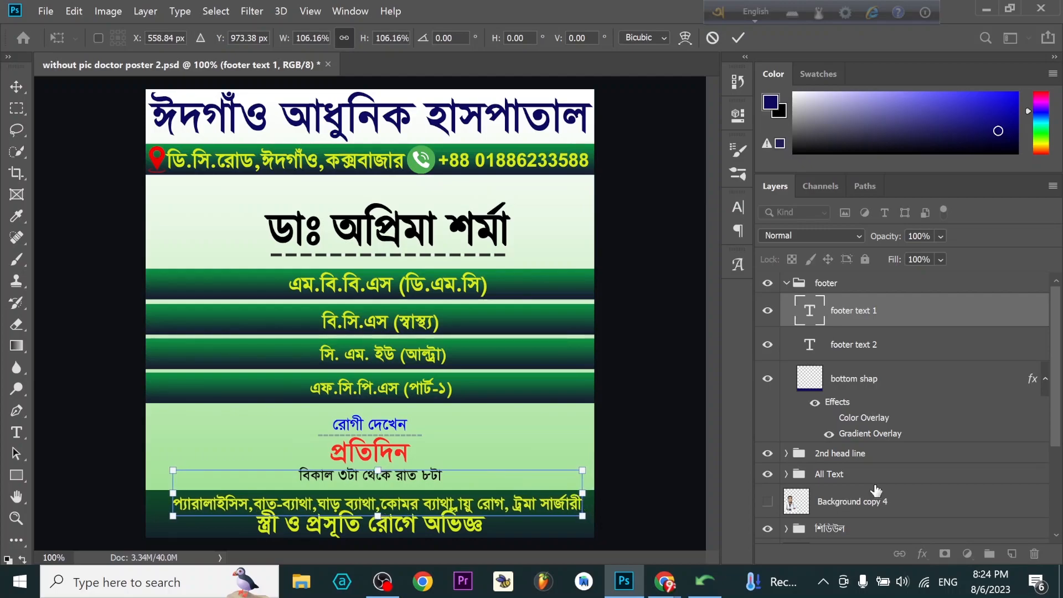
key("Left")
key("Left")
key("Left")
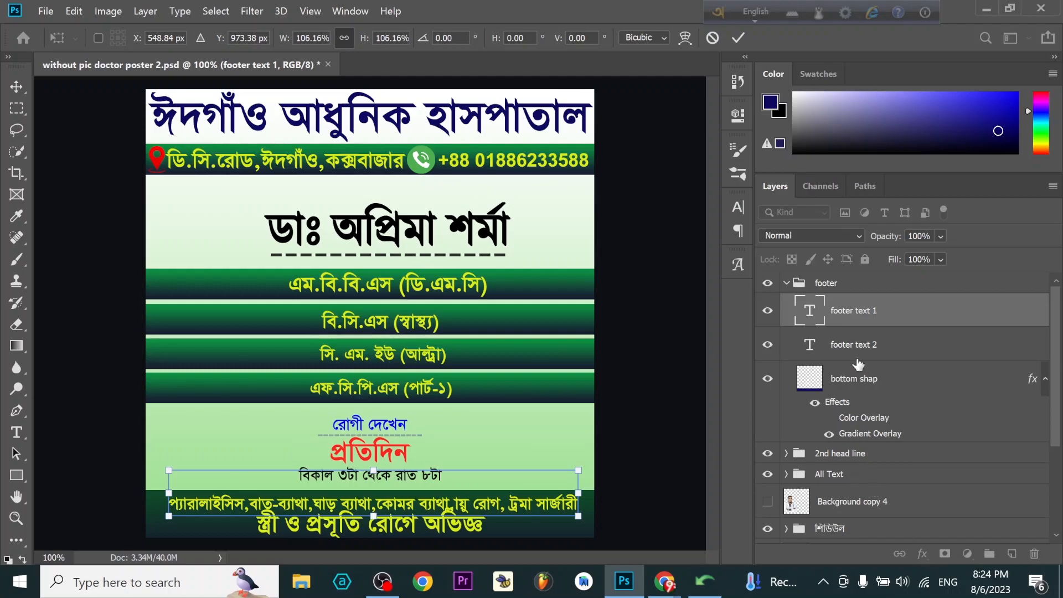
- Select footer text 2 and copy the line "হাঁড়-জোড়া ও পঙ্গুরোগে অভিজ্ঞ" from the Avro Unicode to Bijoy Converter
left_click(879, 346)
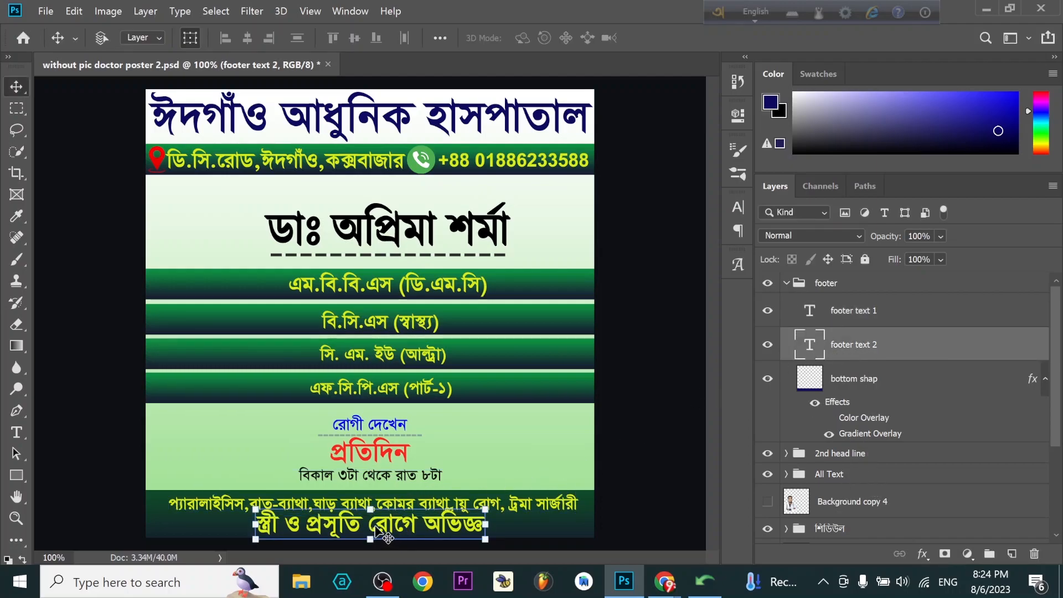
left_click(705, 581)
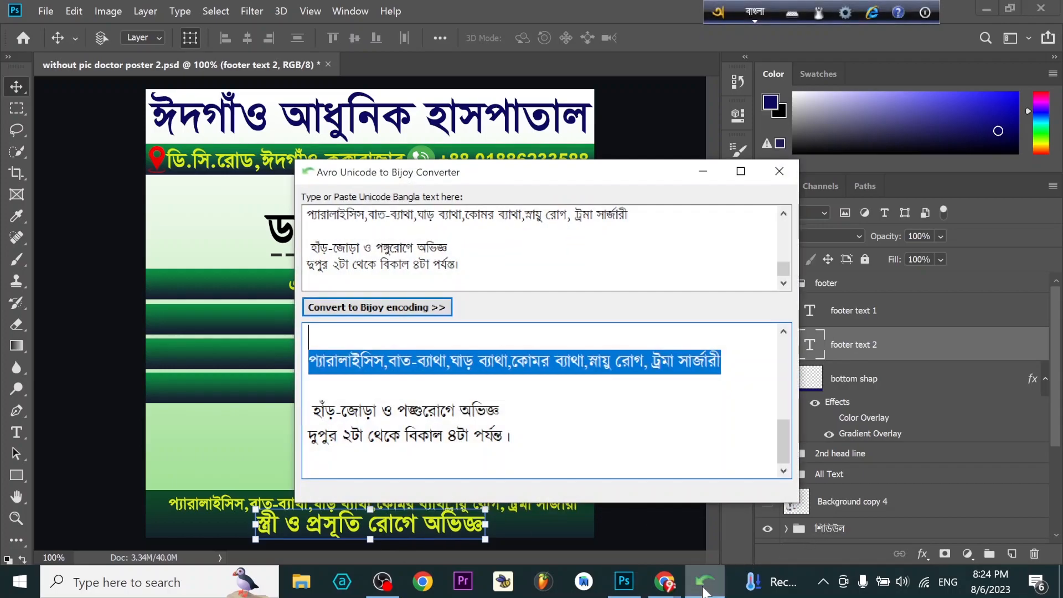
left_click_drag(500, 411, 289, 391)
right_click(344, 414)
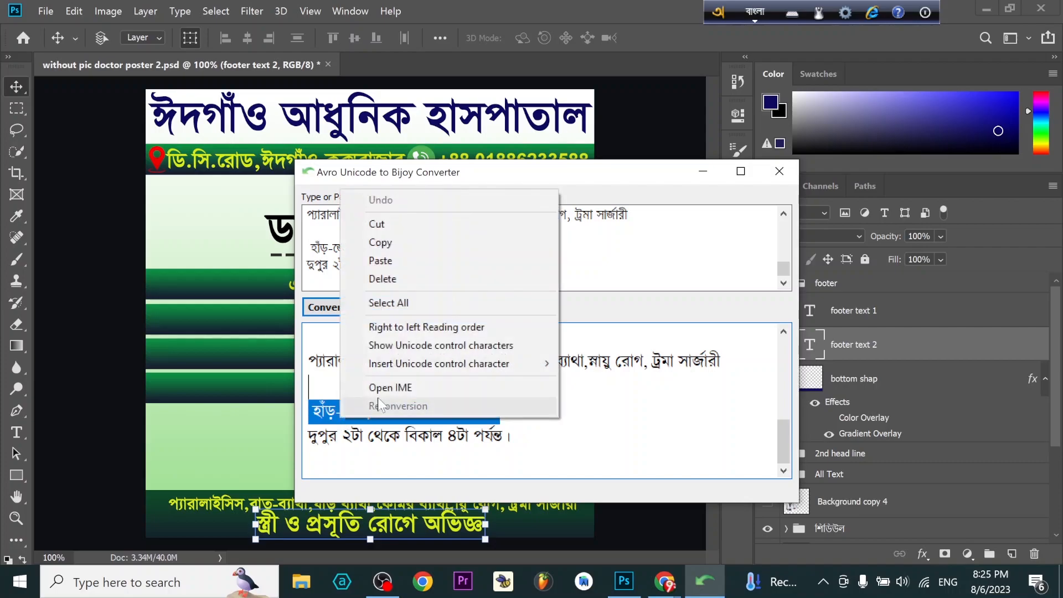
left_click(420, 248)
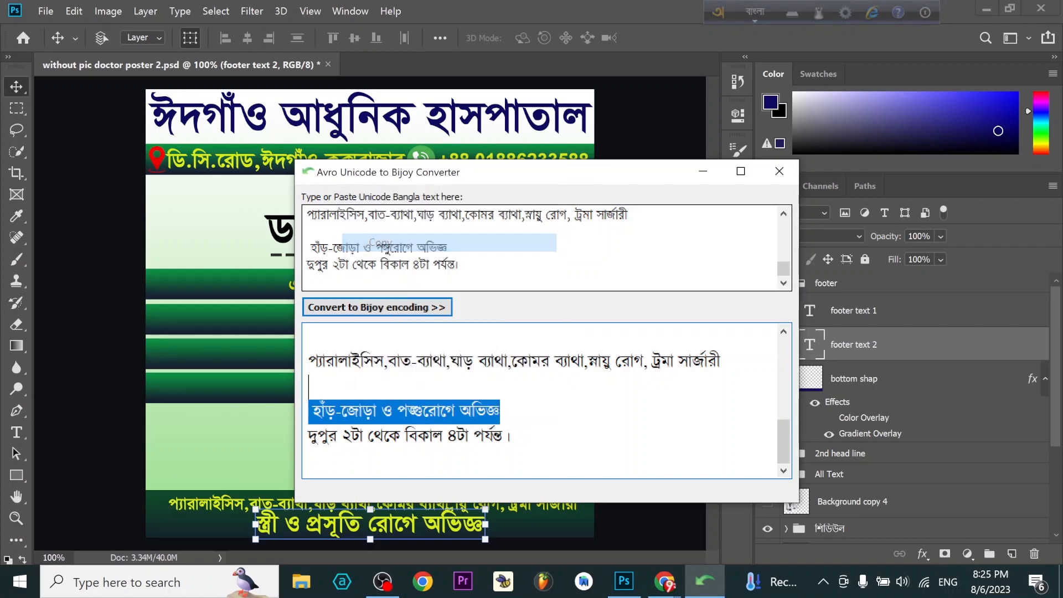
- Back in Photoshop, replace the contents of footer text 2 with the copied line "হাঁড়-জোড়া ও পঙ্গুরোগে অভিজ্ঞ"
left_click(242, 467)
double_click(436, 525)
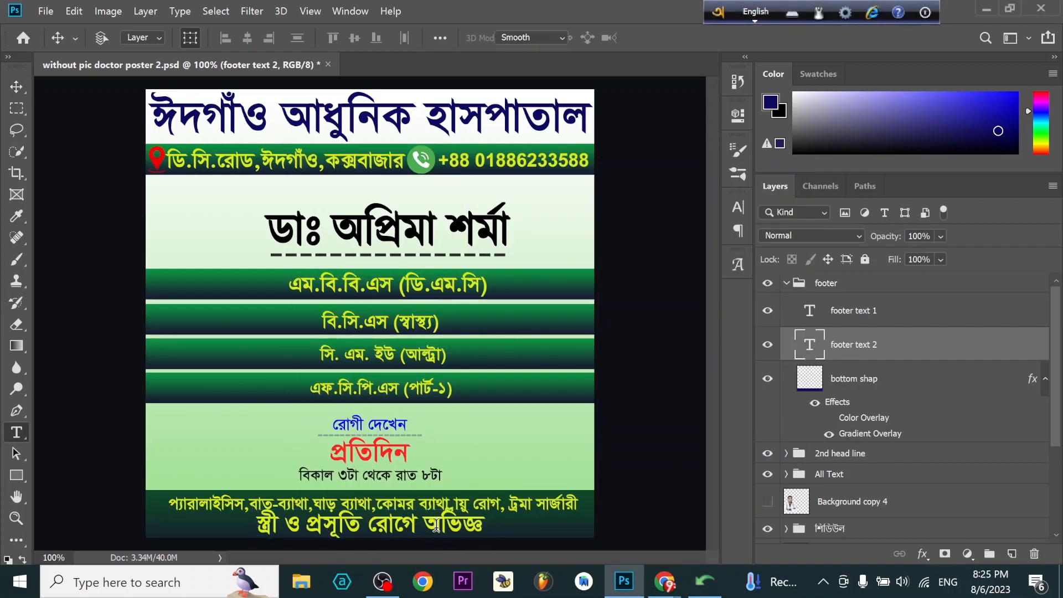
key("ctrl+v")
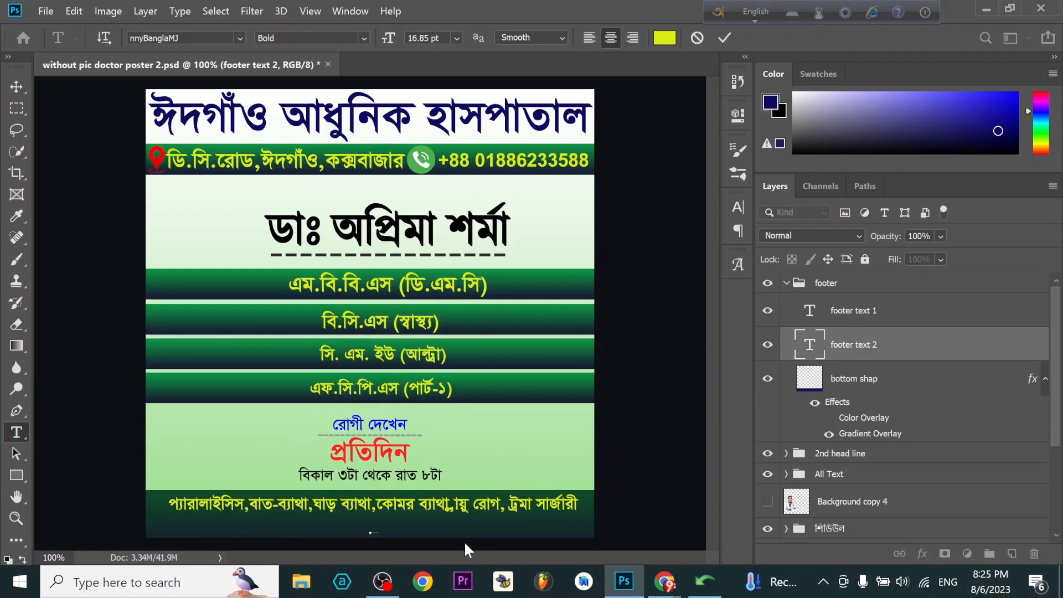
- Commit the footer text 2 edit and nudge the line up onto the footer bar, just below footer text 1
left_click(770, 348)
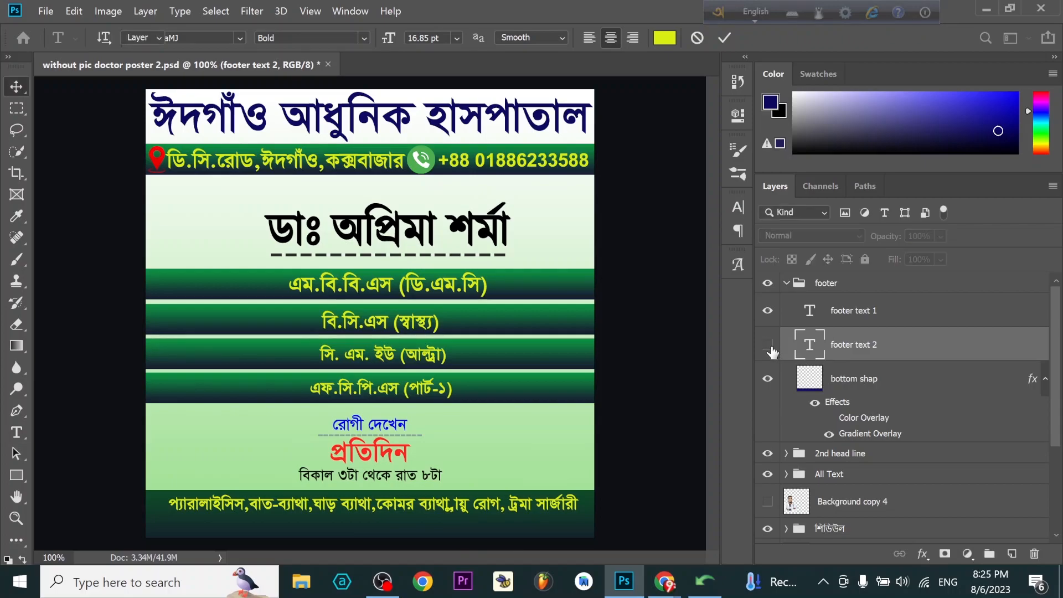
key("Up")
key("Up")
key("Up")
key("Up")
key("Up")
key("Up")
key("Up")
key("Up")
key("Up")
key("Up")
key("Up")
key("Up")
key("Up")
key("Up")
key("Up")
key("Up")
key("Up")
key("Up")
key("Up")
key("Up")
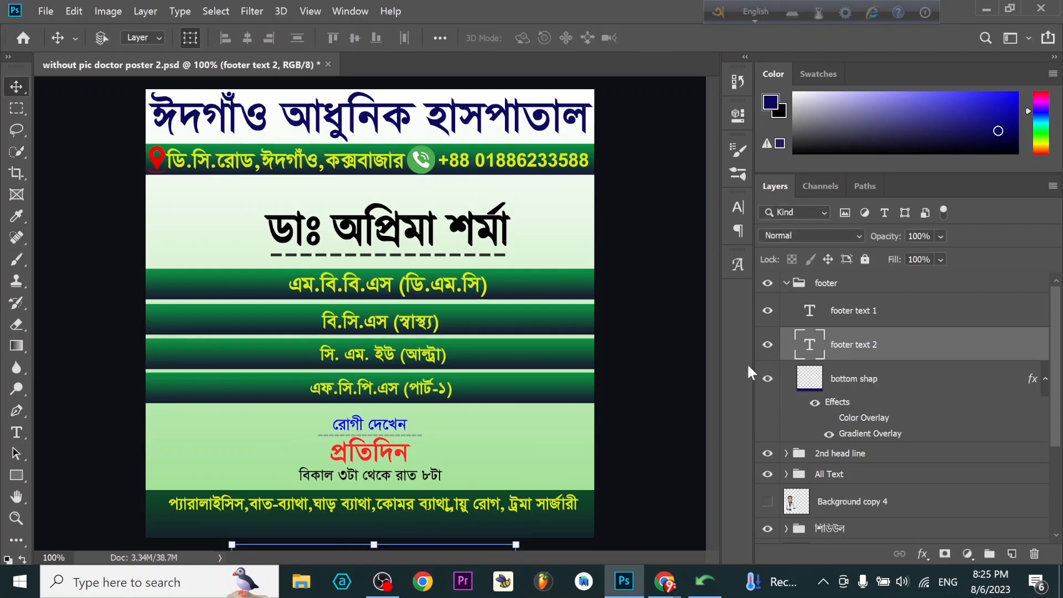
key("Up")
key("Up")
key("Up")
key("Up")
key("Up")
key("Up")
key("Up")
key("Up")
key("Up")
key("Up")
key("Up")
key("Up")
key("Up")
key("Up")
key("Up")
key("Up")
key("Up")
key("Up")
key("Up")
key("Up")
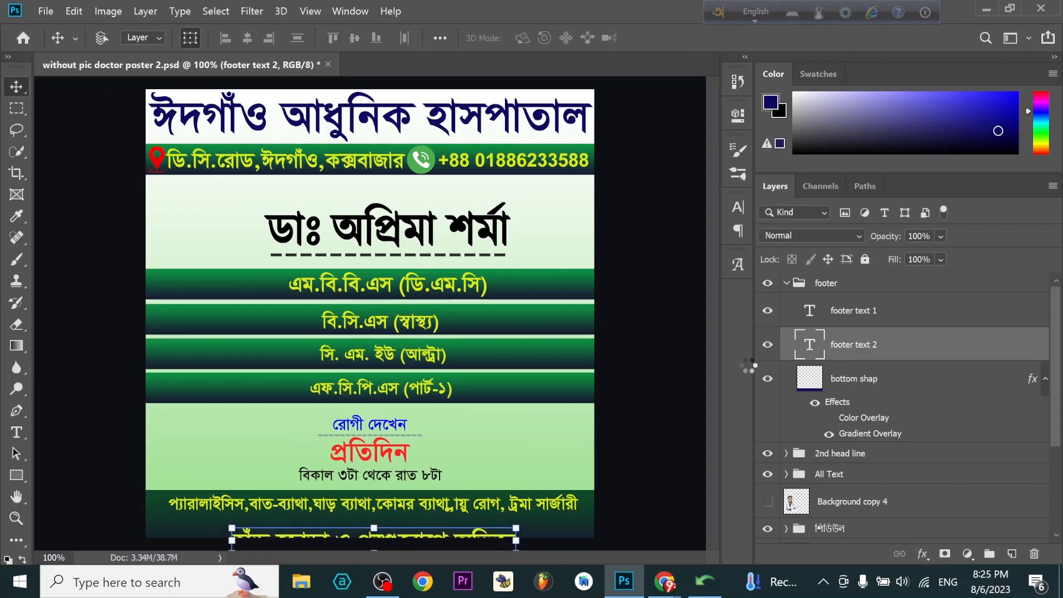
key("Up")
key("Up")
key("Up")
key("Up")
key("Up")
key("Up")
key("Up")
key("Up")
key("Up")
key("Up")
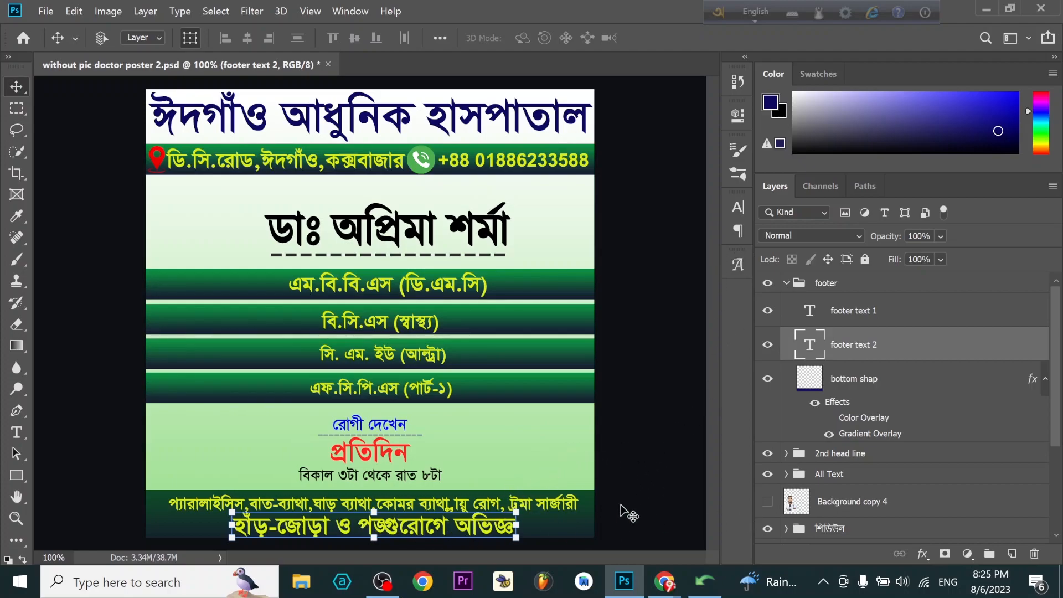
left_click(705, 583)
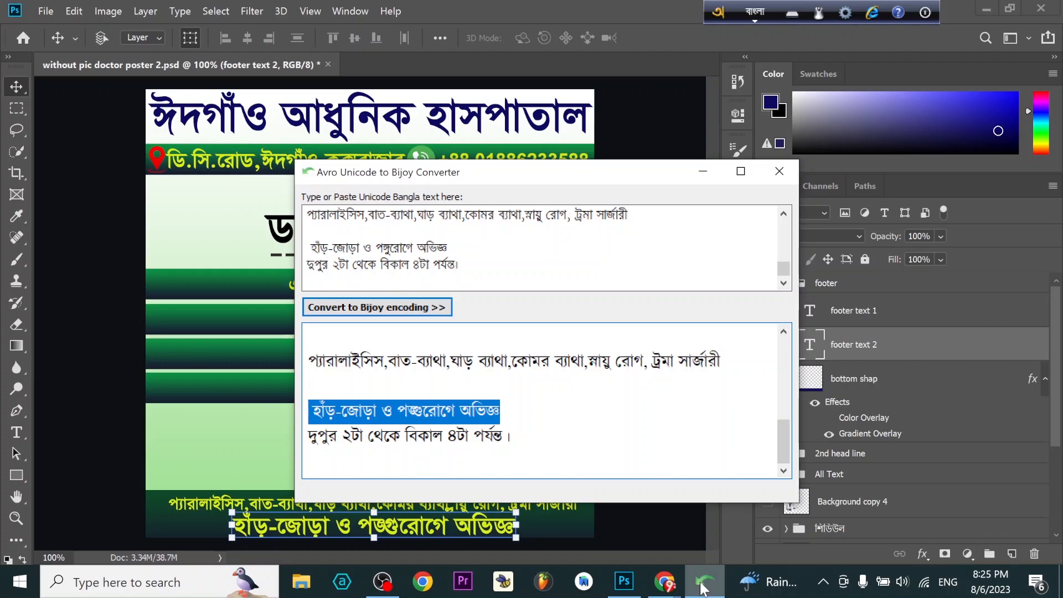
left_click(703, 587)
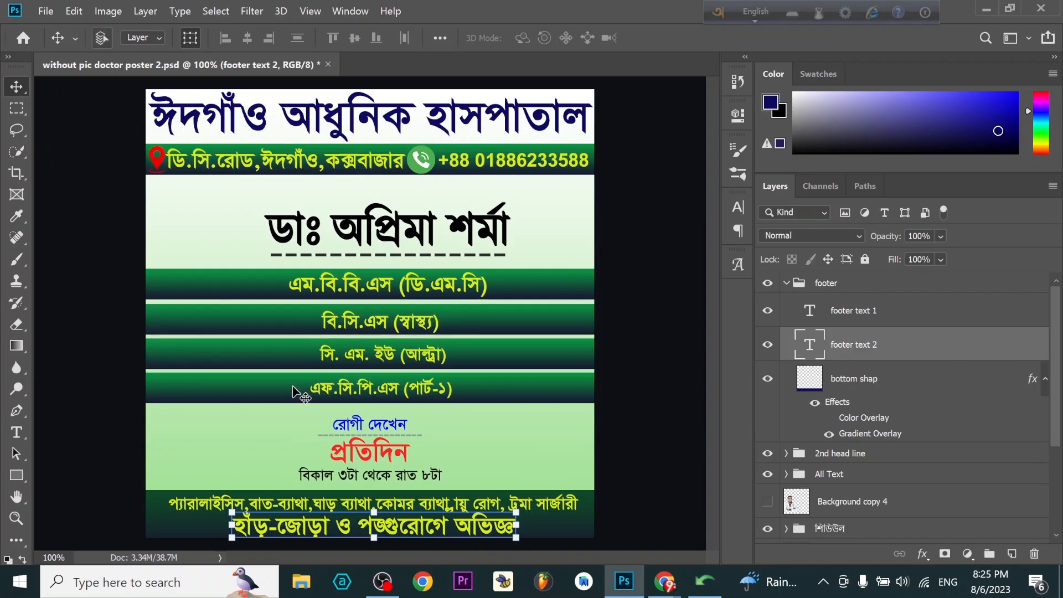
- Try the RinkiyMJ and AtraiMJ fonts on footer text 2, and return the line to TonnyBanglaMJ
double_click(487, 535)
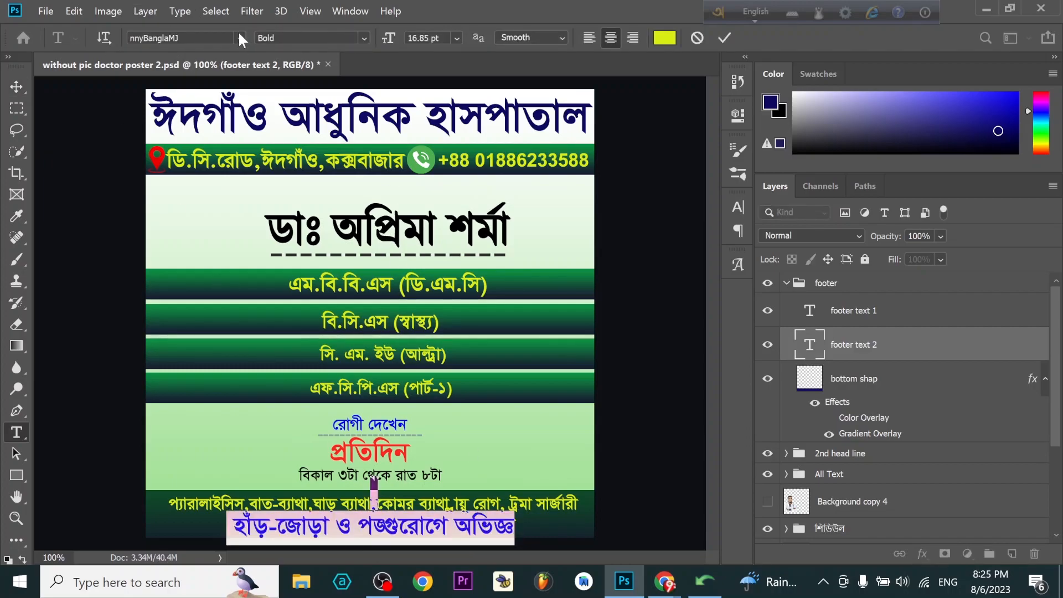
left_click(240, 37)
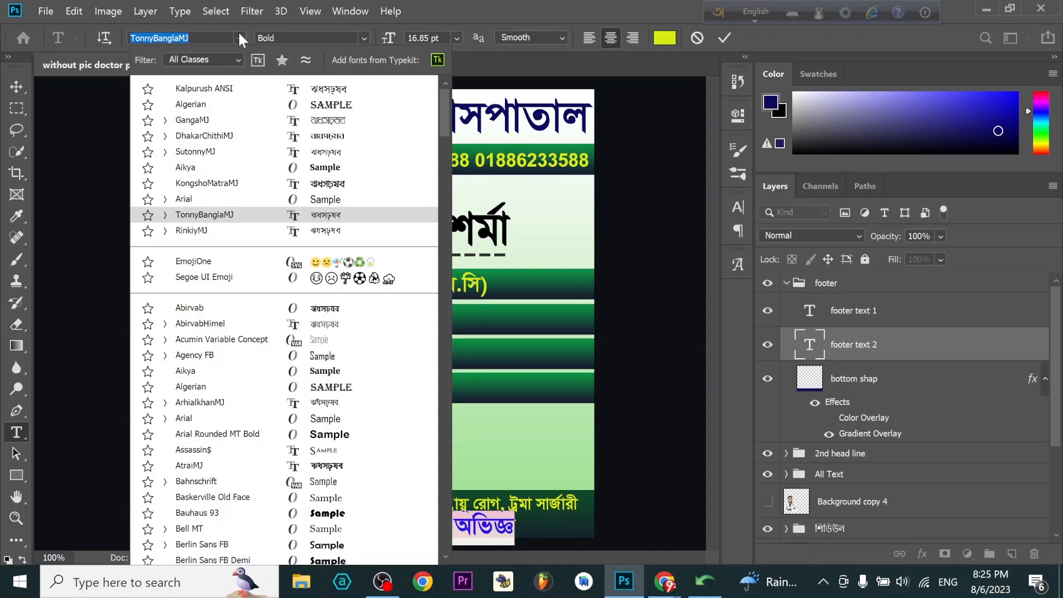
left_click(233, 224)
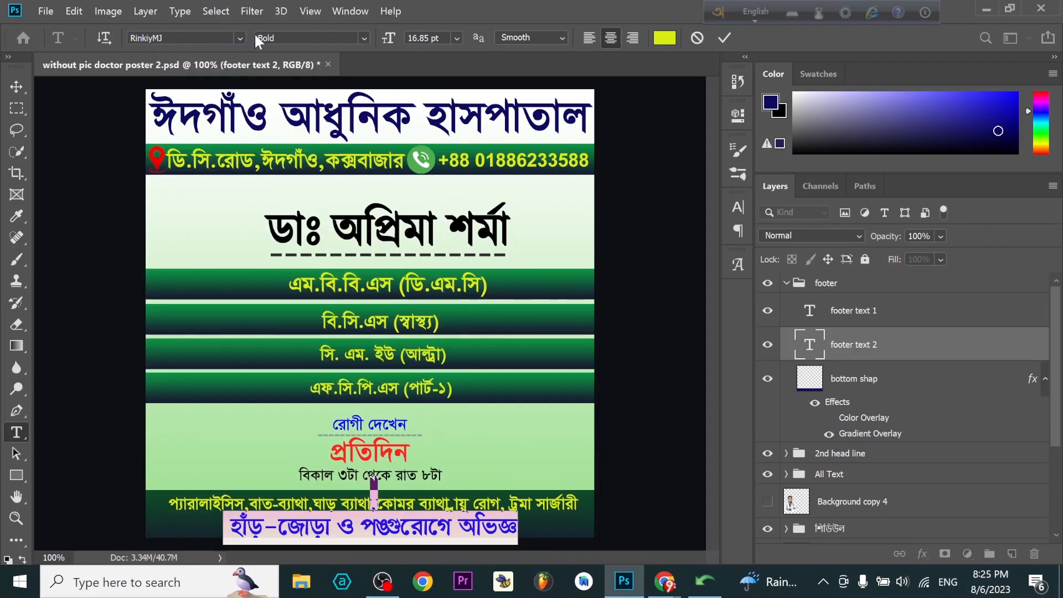
left_click(239, 36)
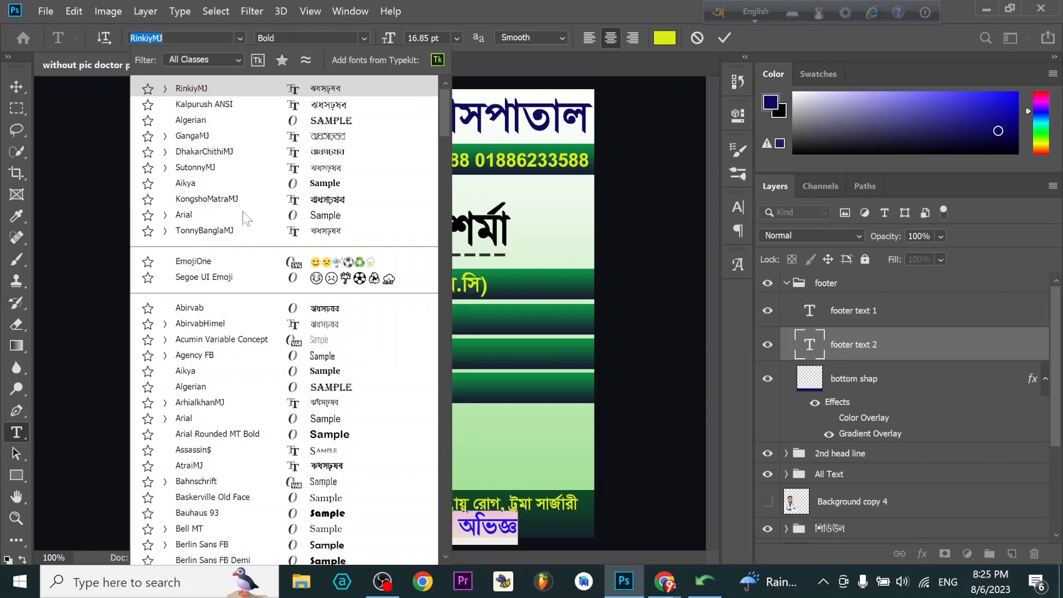
left_click(316, 235)
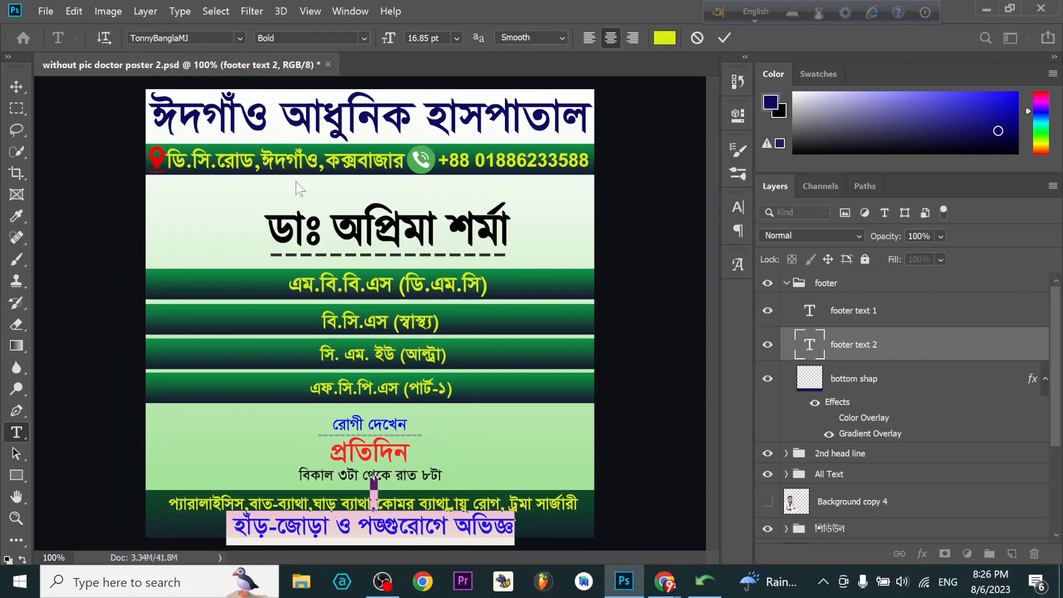
left_click(239, 36)
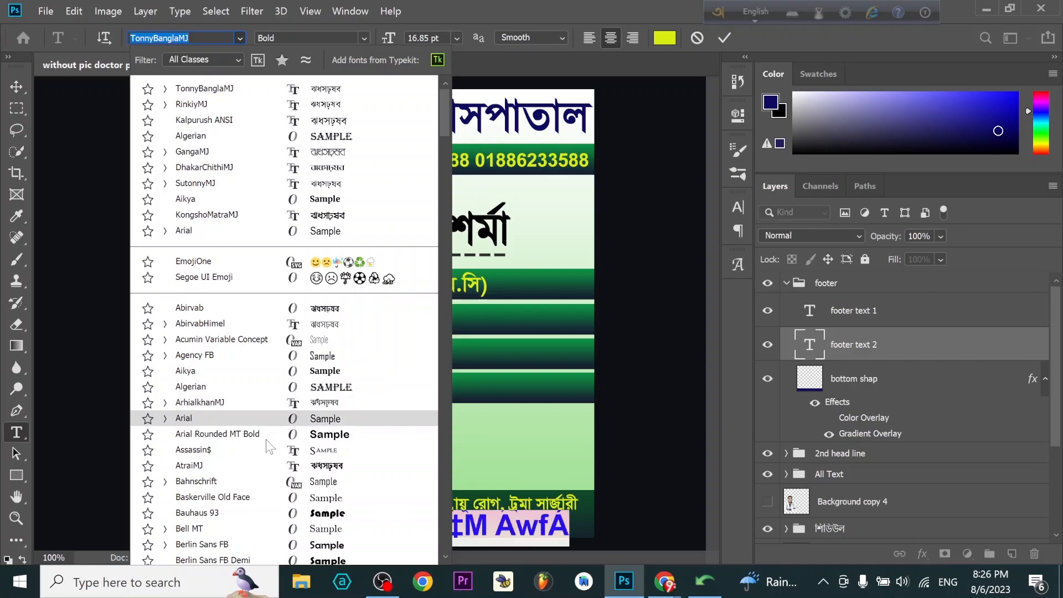
left_click(270, 470)
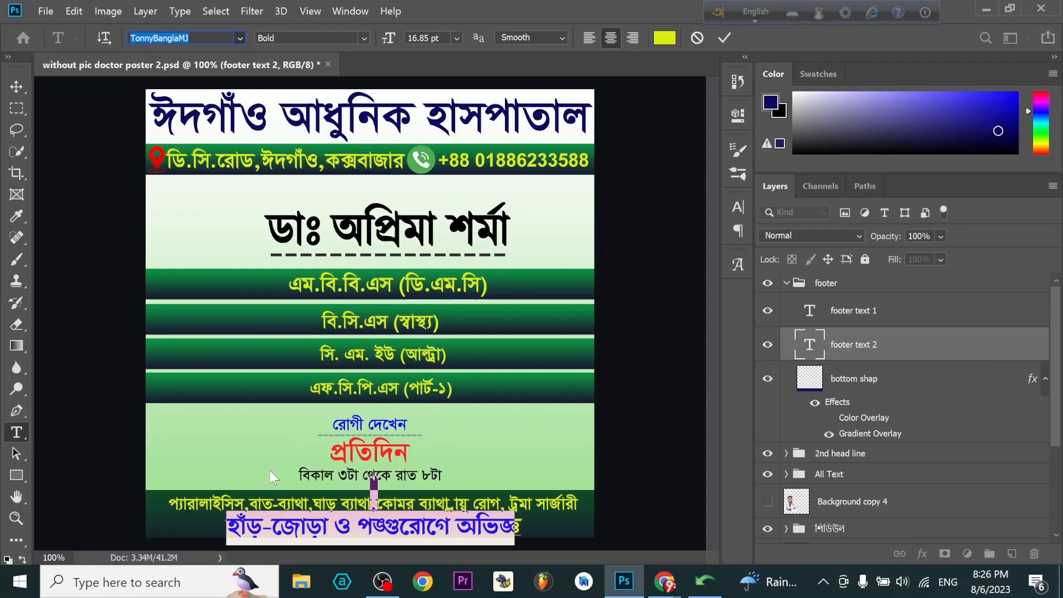
left_click(239, 37)
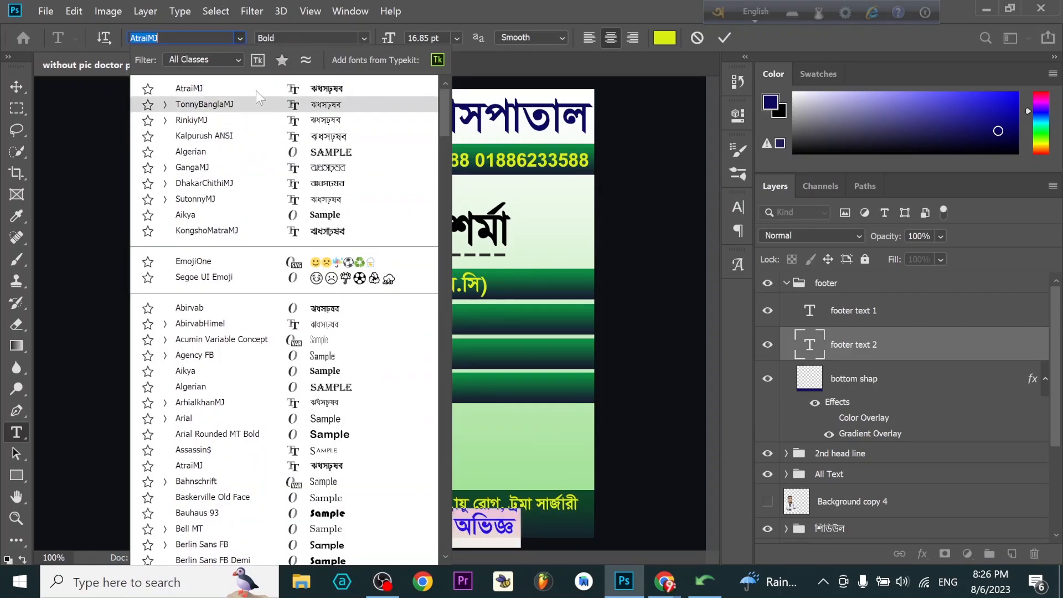
left_click(243, 120)
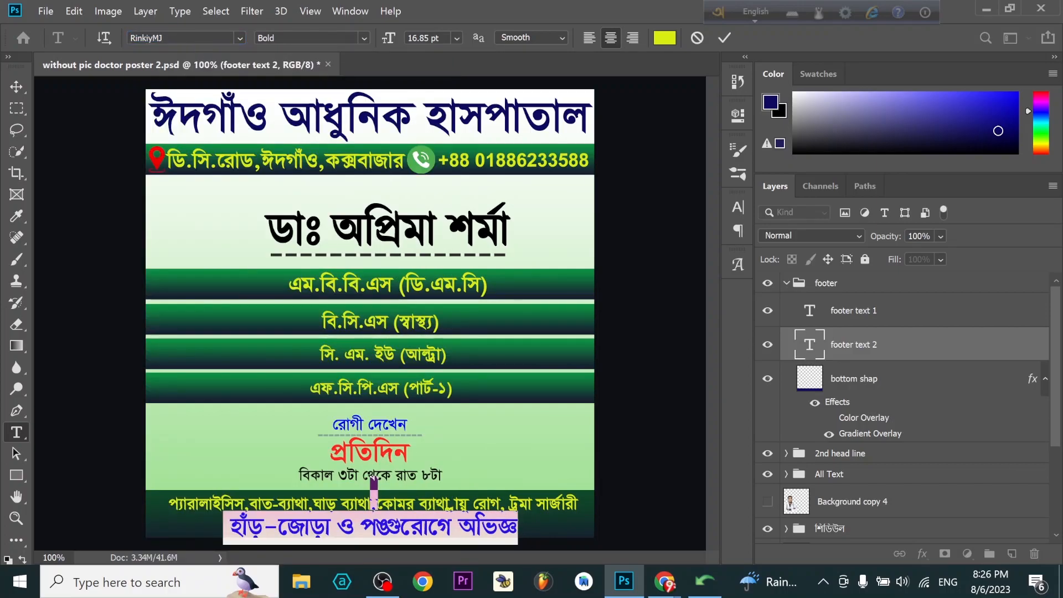
left_click(239, 38)
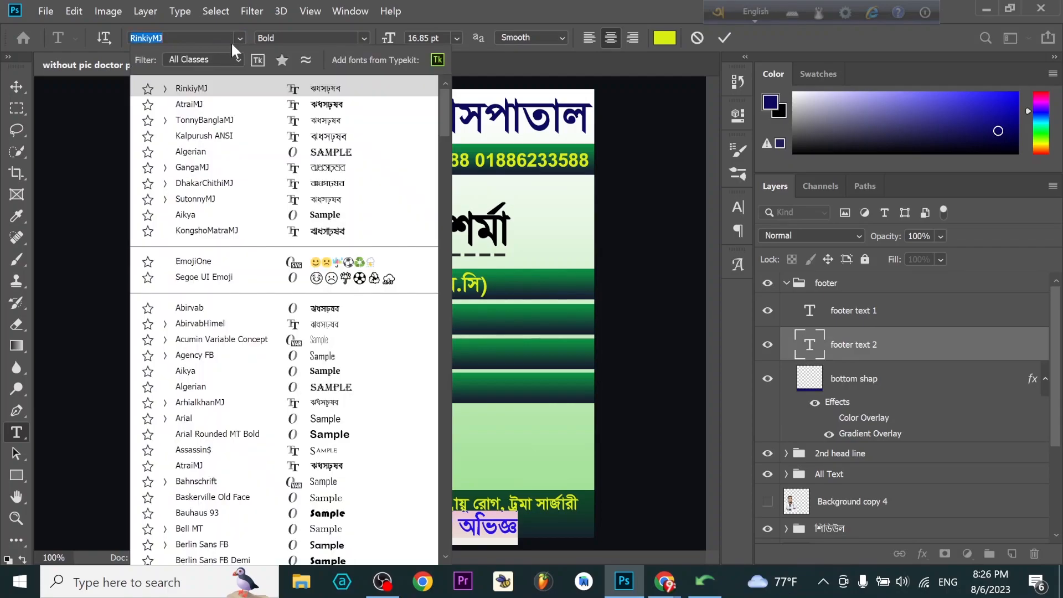
left_click(237, 120)
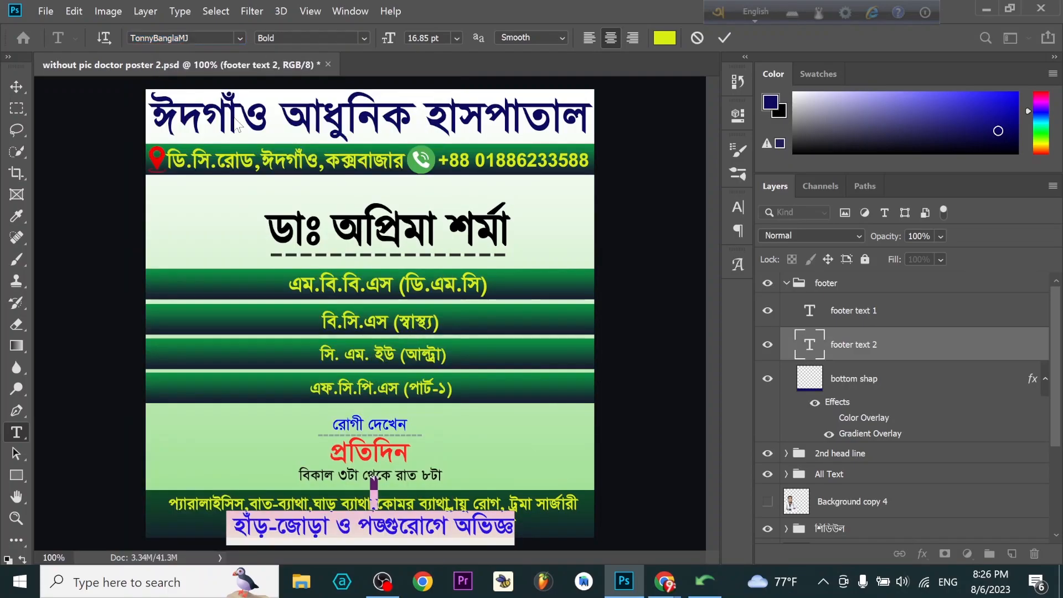
key("ctrl+Return")
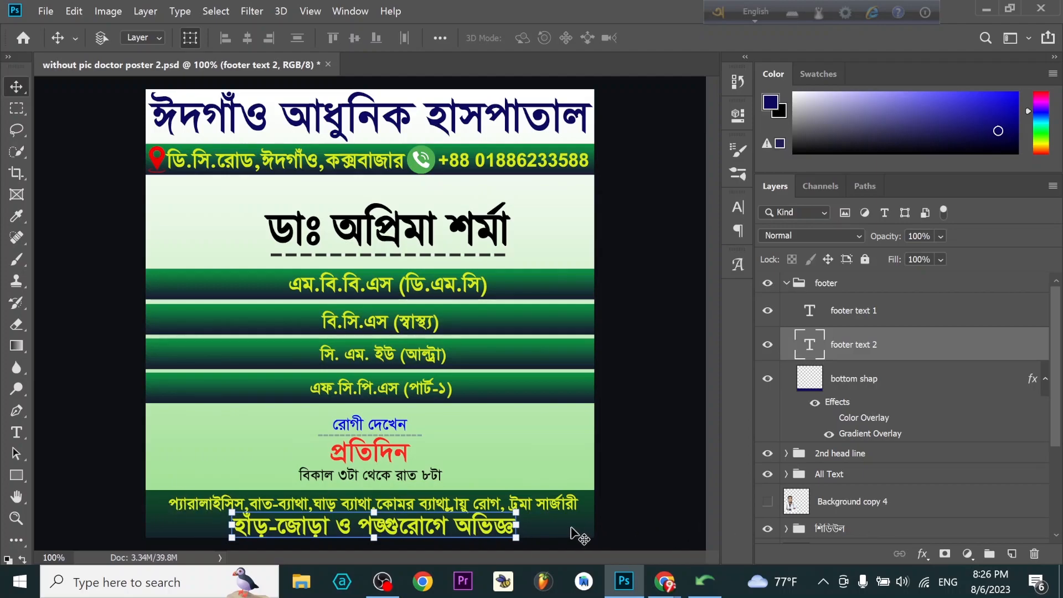
- Disable the Gradient Overlay on the bottom shap layer and keep its Color Overlay off, leaving the plain navy fill
left_click(855, 438)
double_click(856, 437)
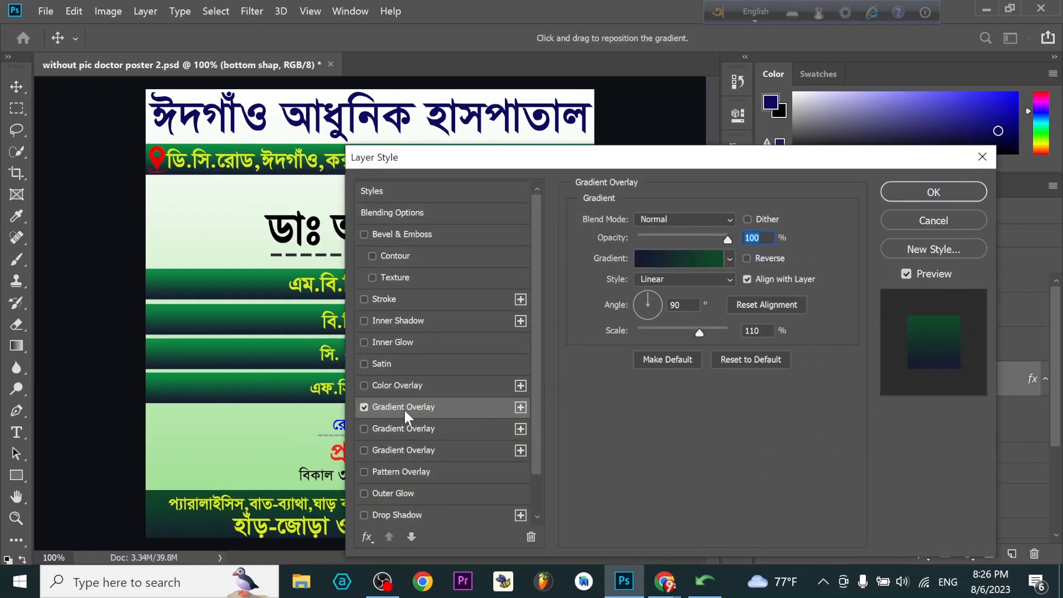
left_click(365, 408)
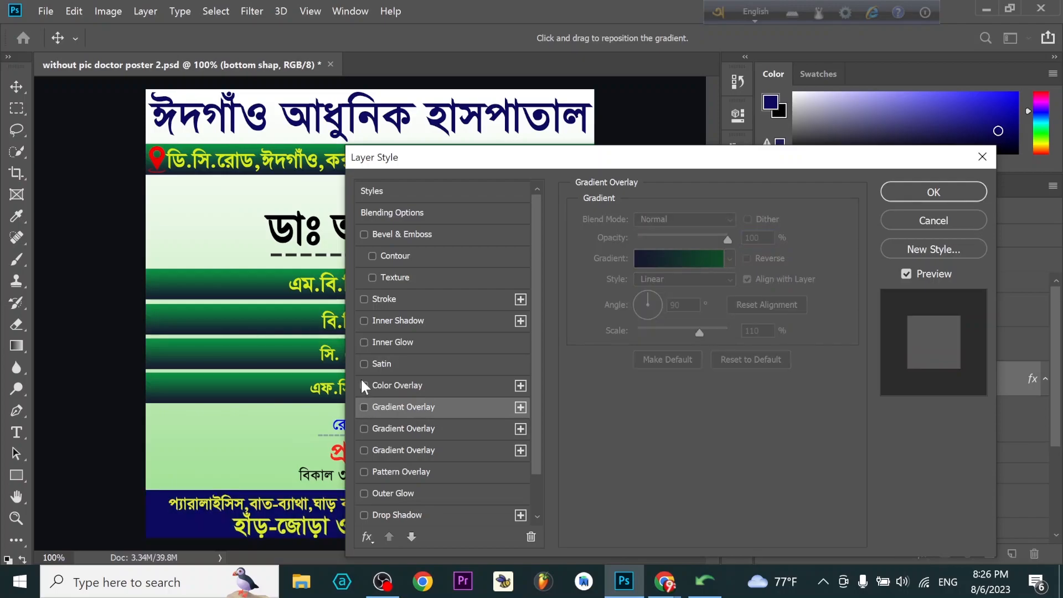
left_click(364, 386)
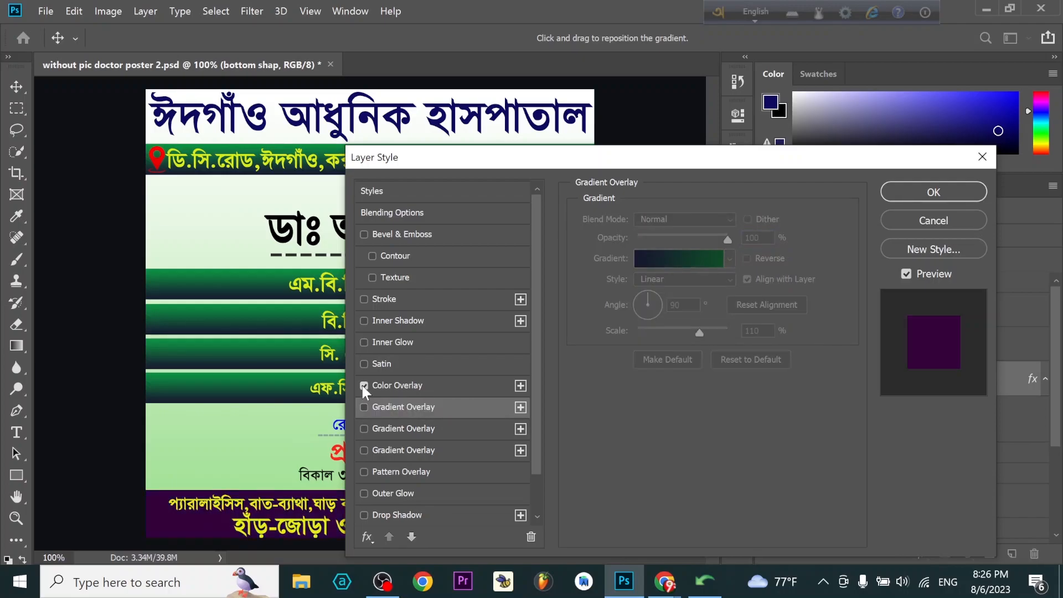
left_click(364, 386)
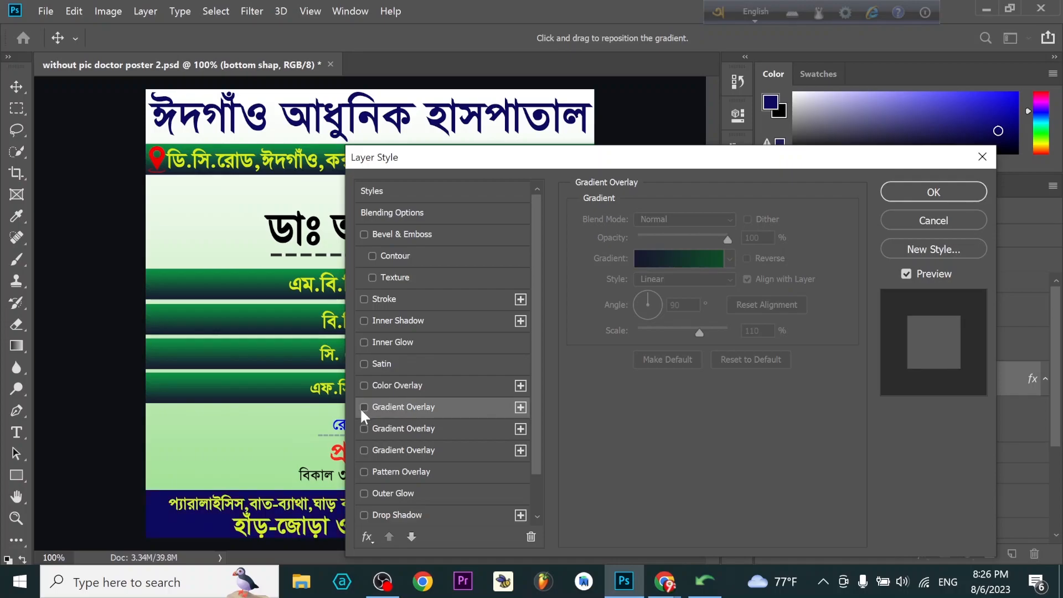
left_click(363, 428)
left_click(363, 428)
left_click(947, 193)
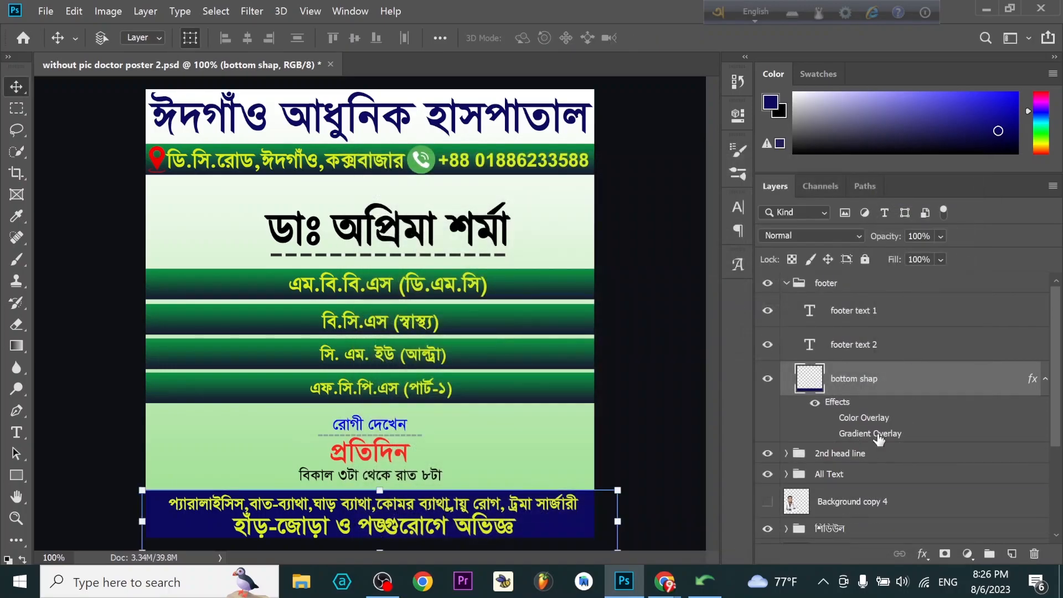
- Re-enable the Gradient Overlay on the bottom shap layer to compare the looks, and hide that effect again
double_click(879, 435)
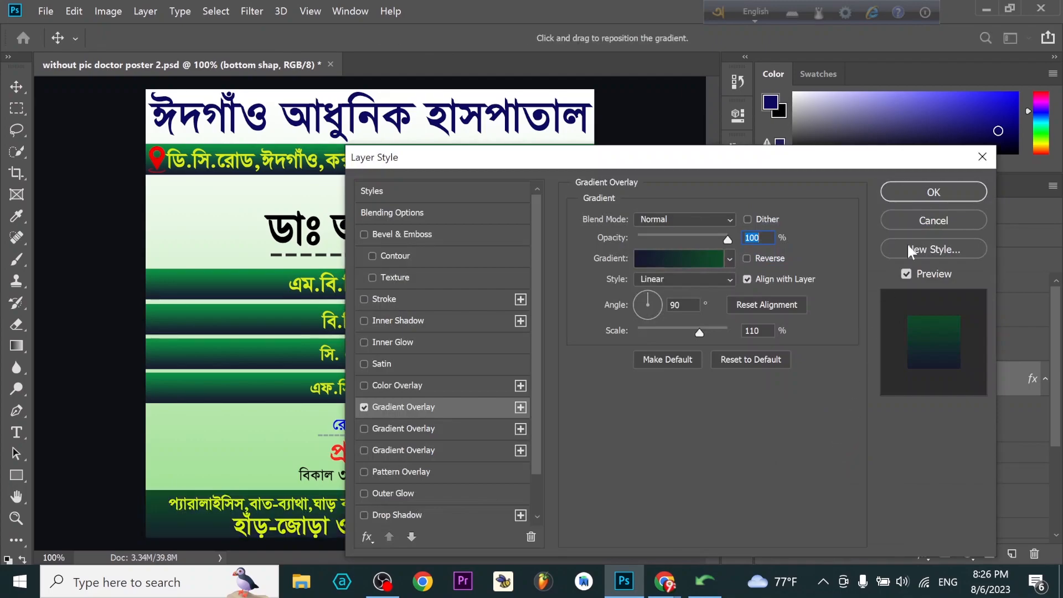
left_click(949, 192)
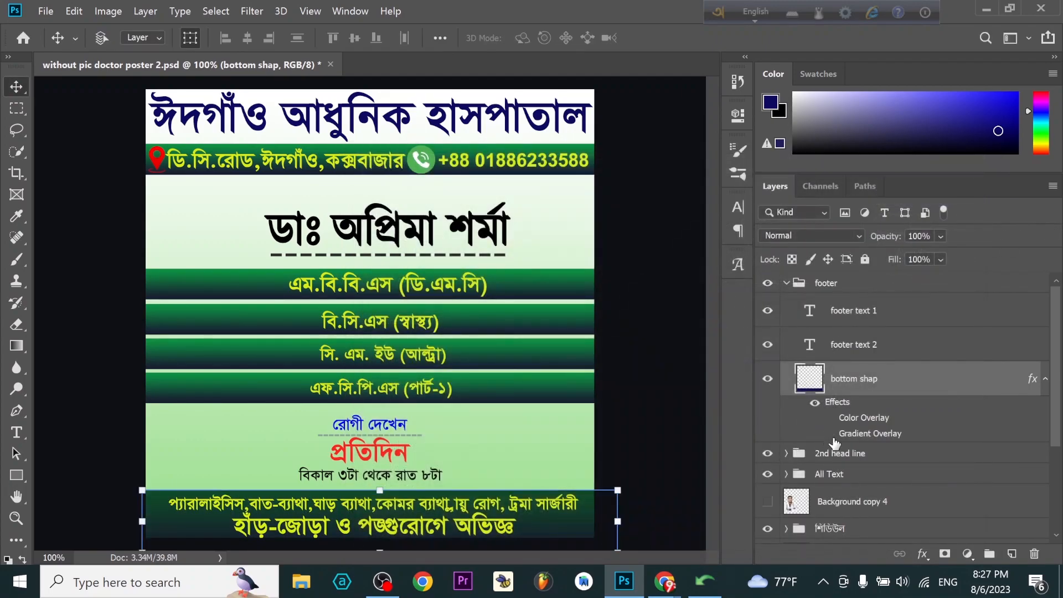
left_click(832, 437)
left_click(831, 436)
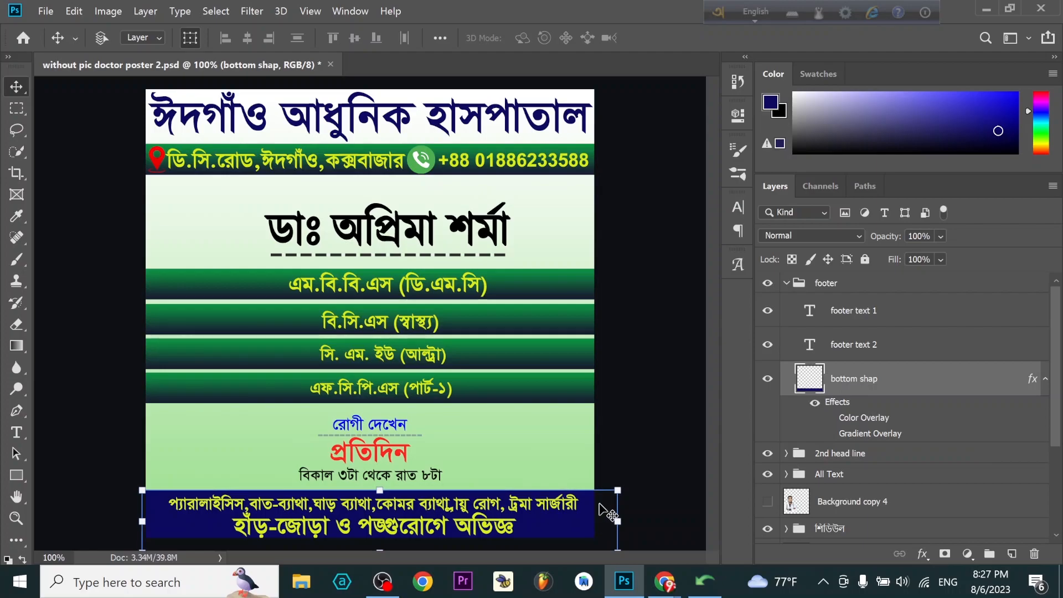
- Select footer text 2 and nudge it slightly up within the navy footer bar
left_click(873, 343)
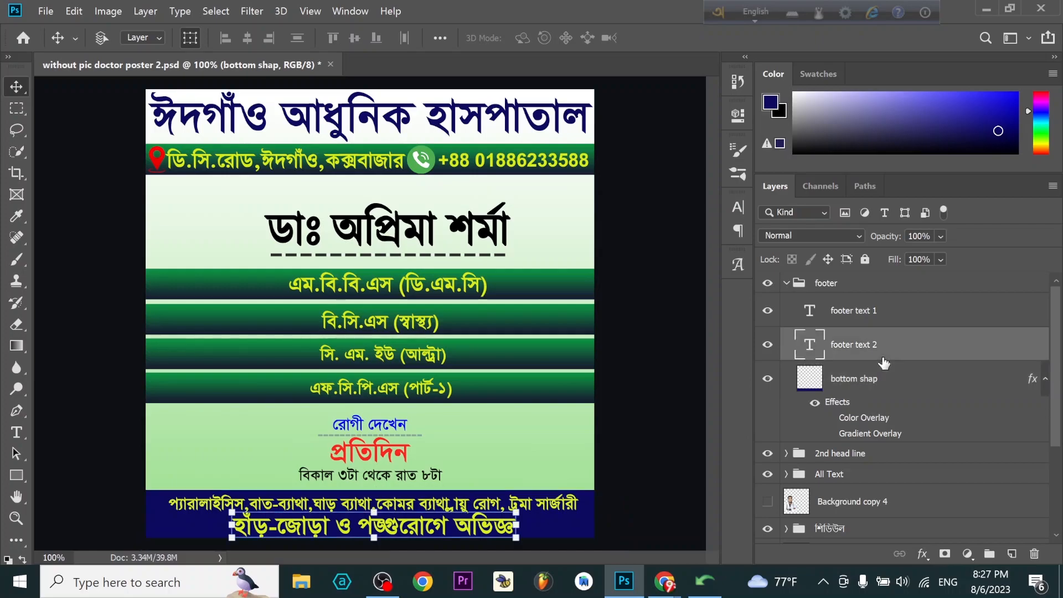
key("Up")
key("Up")
key("Up")
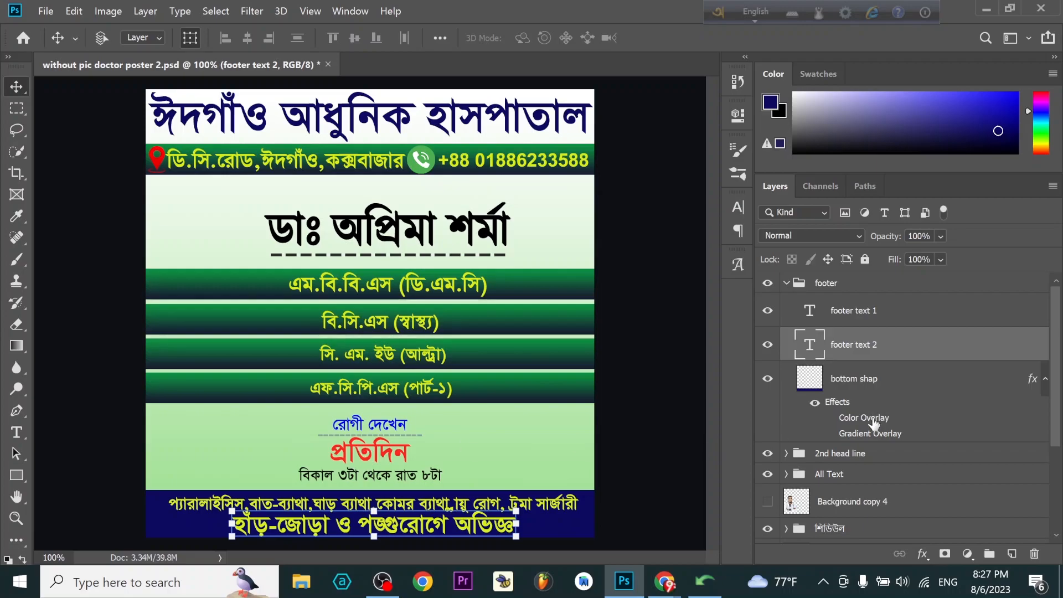
- Select and expand the শিডিউল group to reach its time and days text layers
scroll(864, 468, "down", 1)
left_click(842, 514)
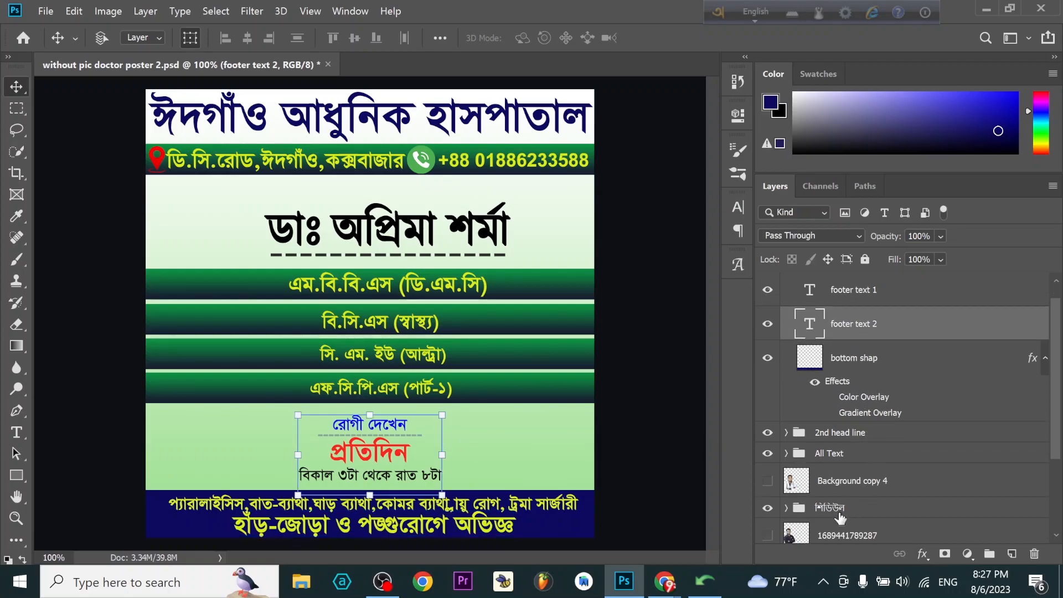
scroll(829, 512, "down", 1)
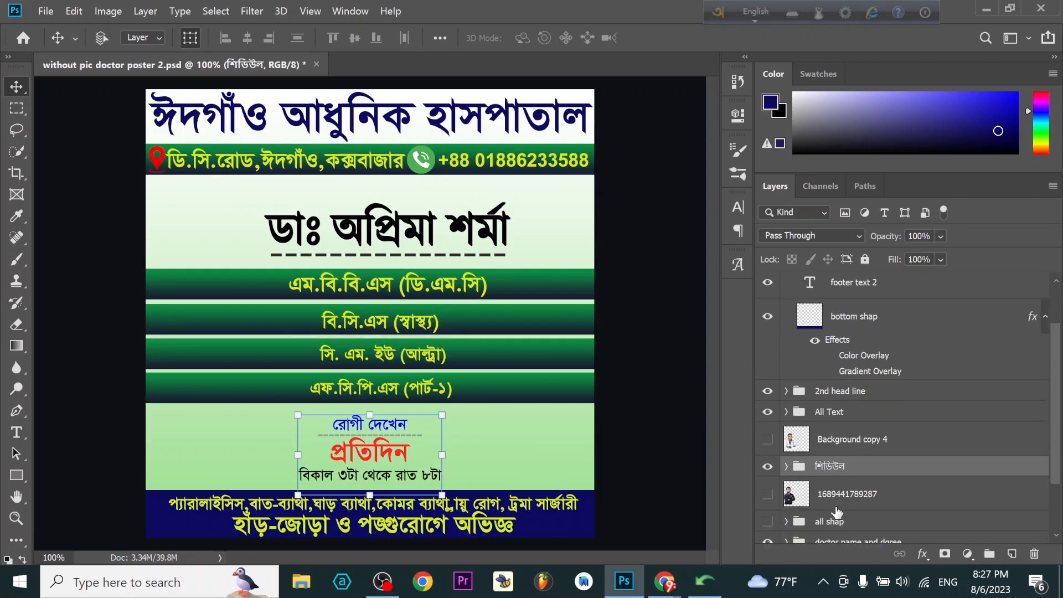
left_click(787, 467)
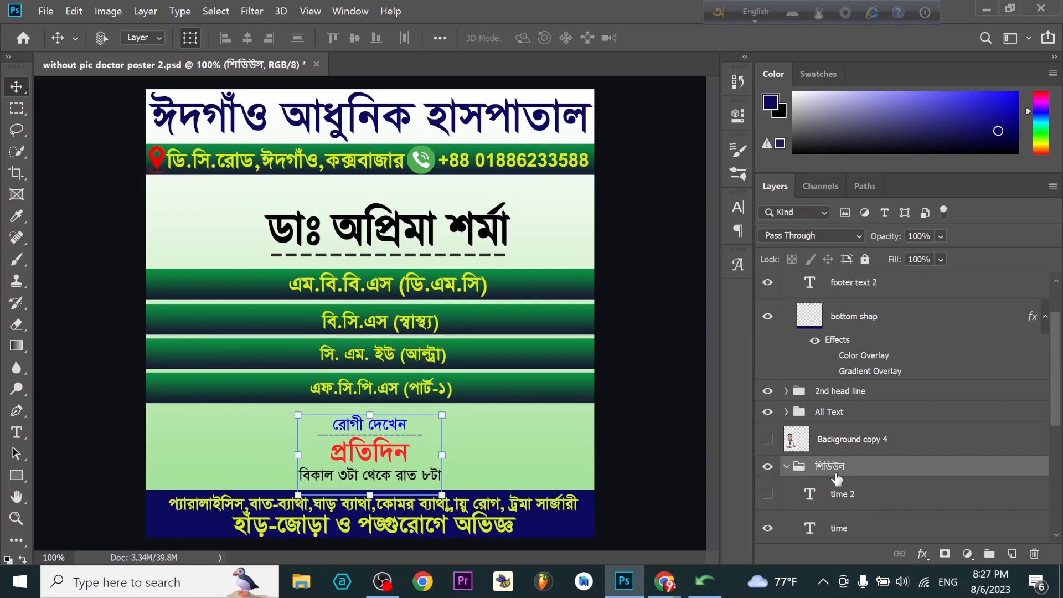
scroll(867, 493, "down", 1)
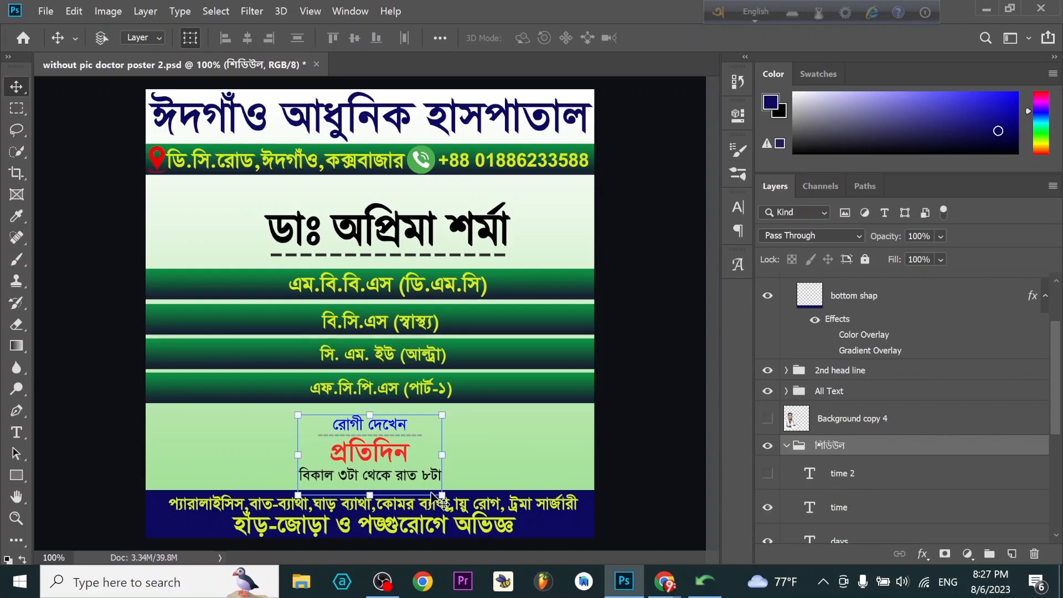
- Switch to Avro Unicode to Bijoy Converter, copy the converted line "প্রতি বৃহস্পতিবার", and return to the Photoshop poster
left_click(699, 587)
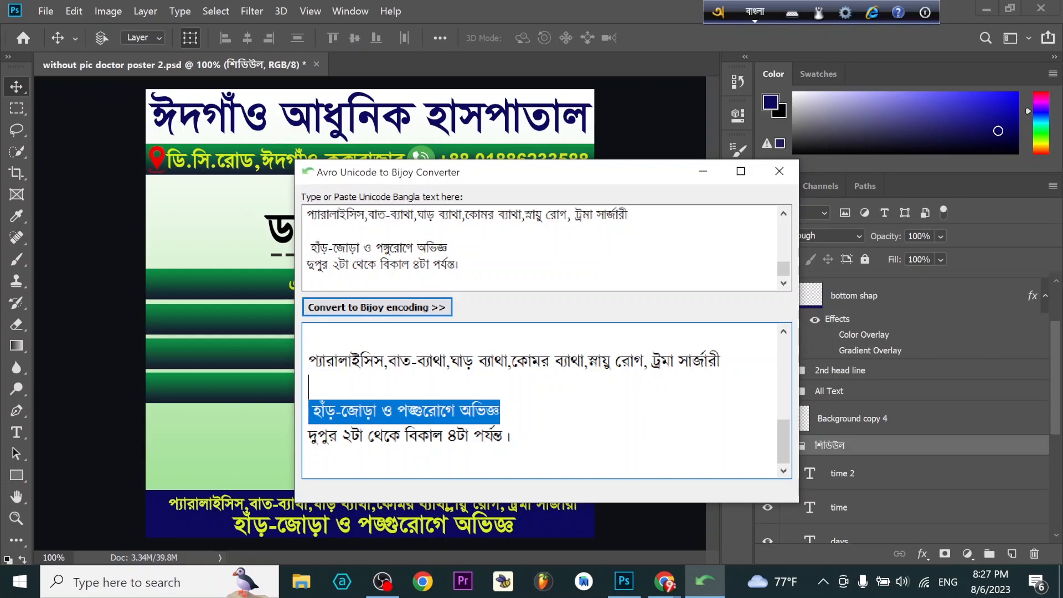
scroll(498, 399, "up", 5)
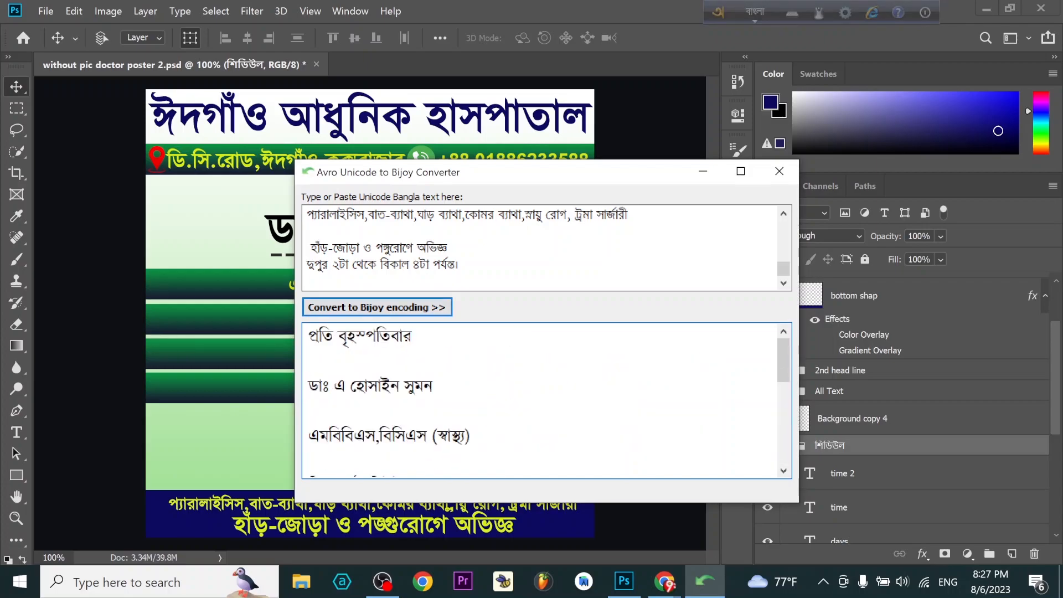
left_click_drag(413, 337, 309, 338)
right_click(392, 338)
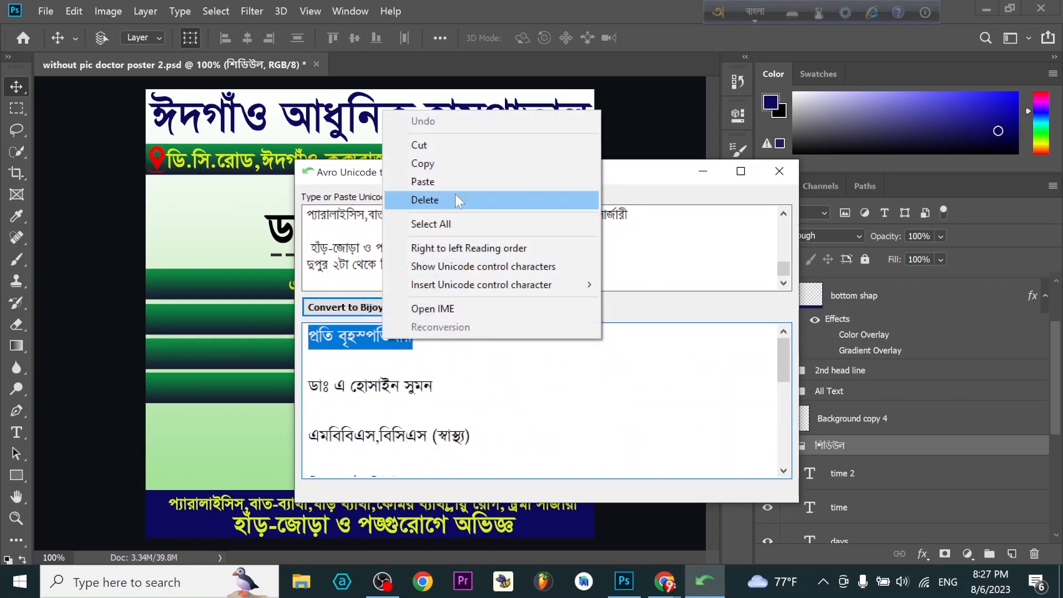
left_click(449, 163)
left_click(221, 254)
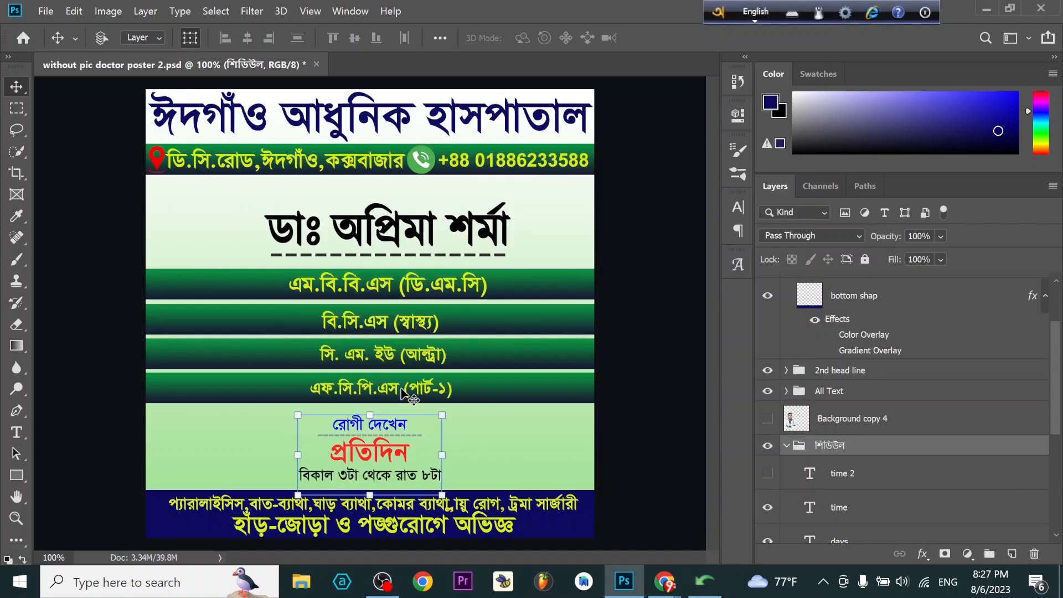
- Replace the text of the days layer in the শিডিউল group with the copied "প্রতি বৃহস্পতিবার"
left_click(847, 513)
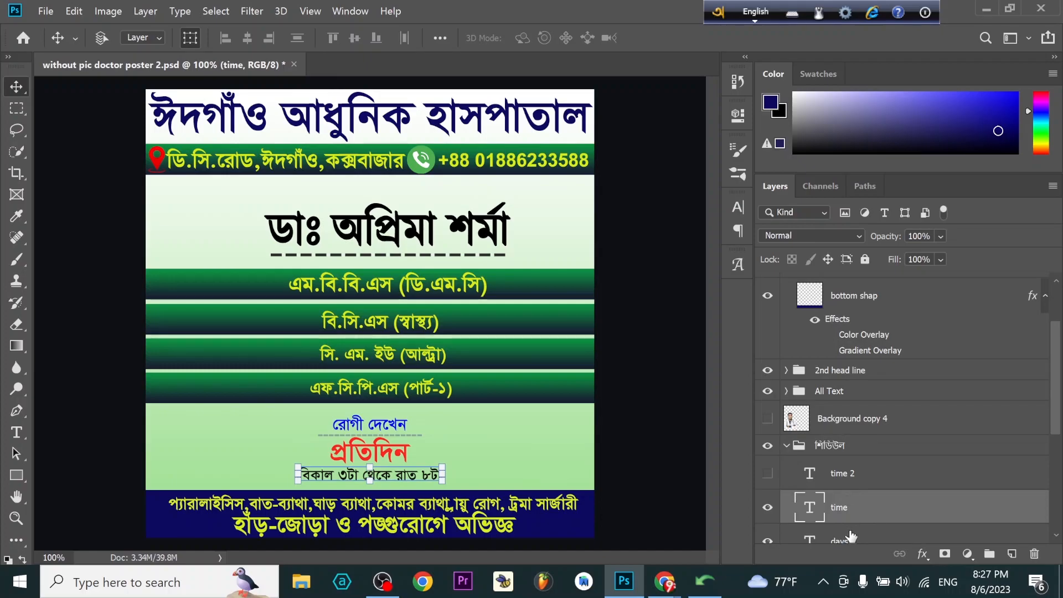
scroll(853, 529, "down", 1)
left_click(857, 524)
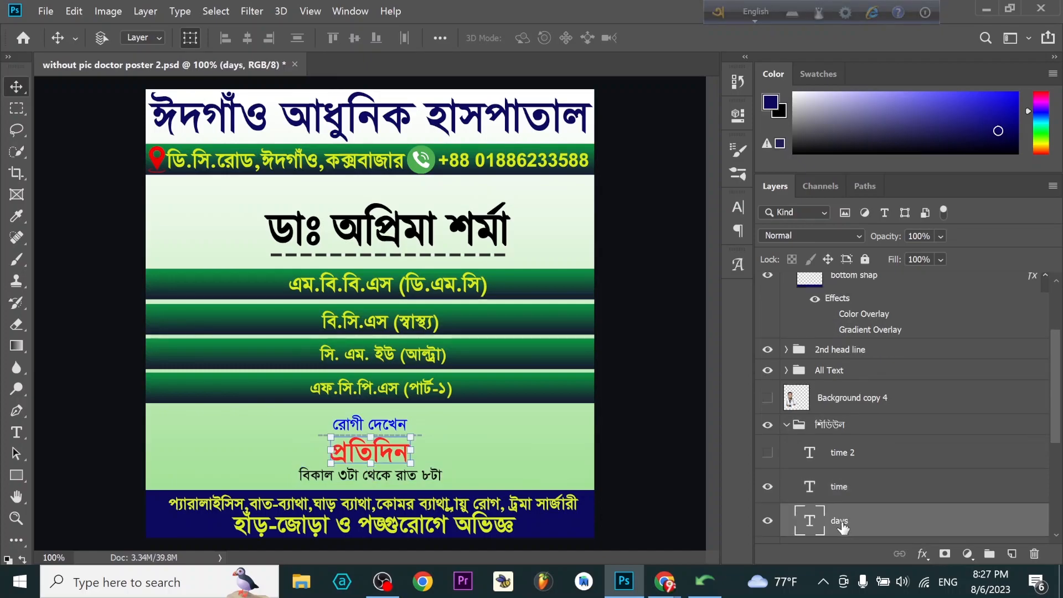
double_click(809, 524)
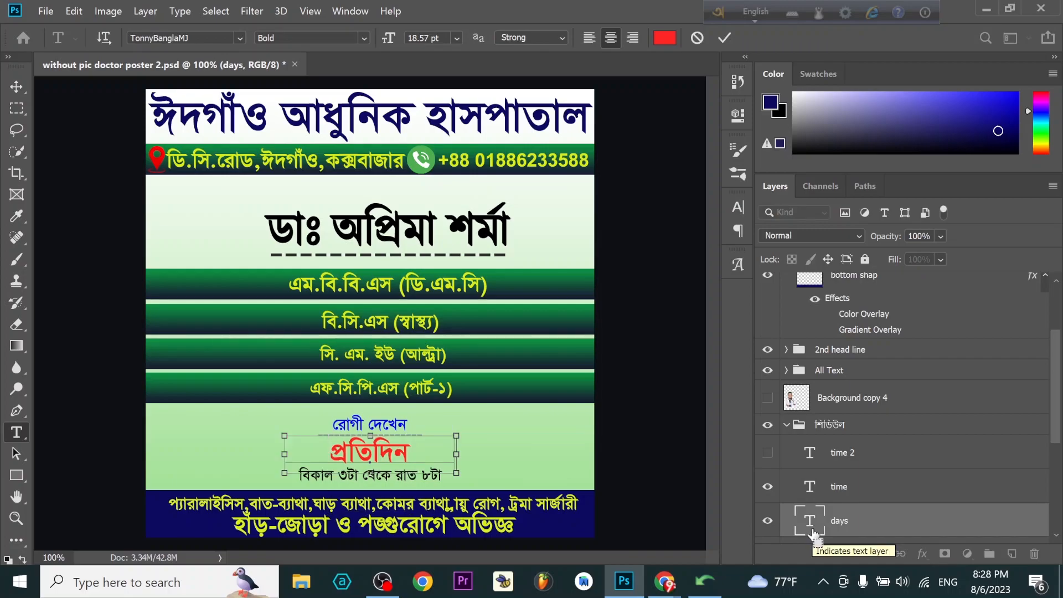
key("ctrl+v")
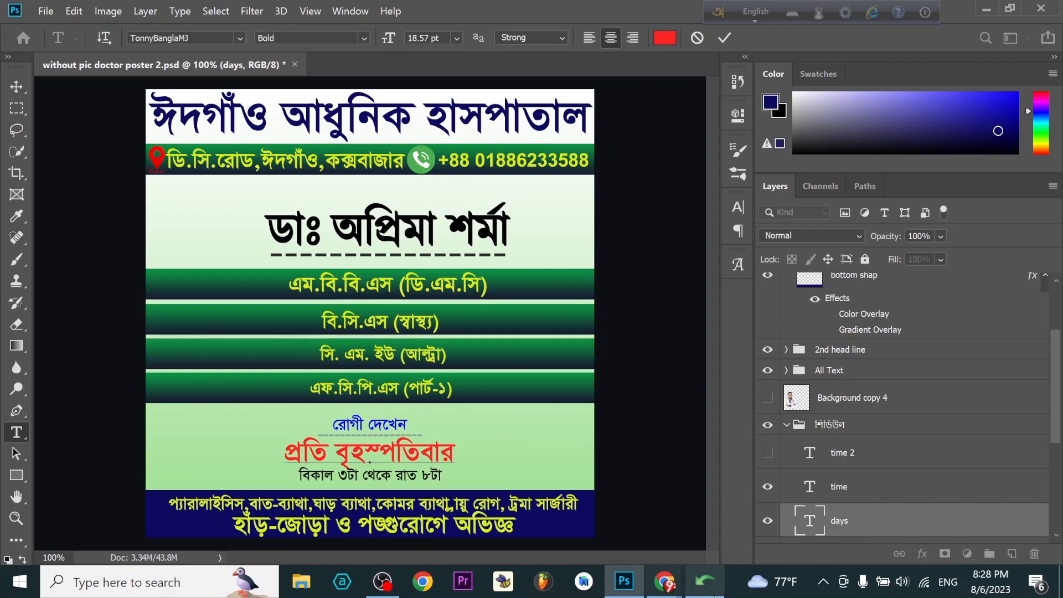
- Copy the converted hours "দুপুর ২টা থেকে বিকাল ৪টা" from the Bijoy converter, leaving out "পর্যন্ত", and return to Photoshop
left_click(701, 584)
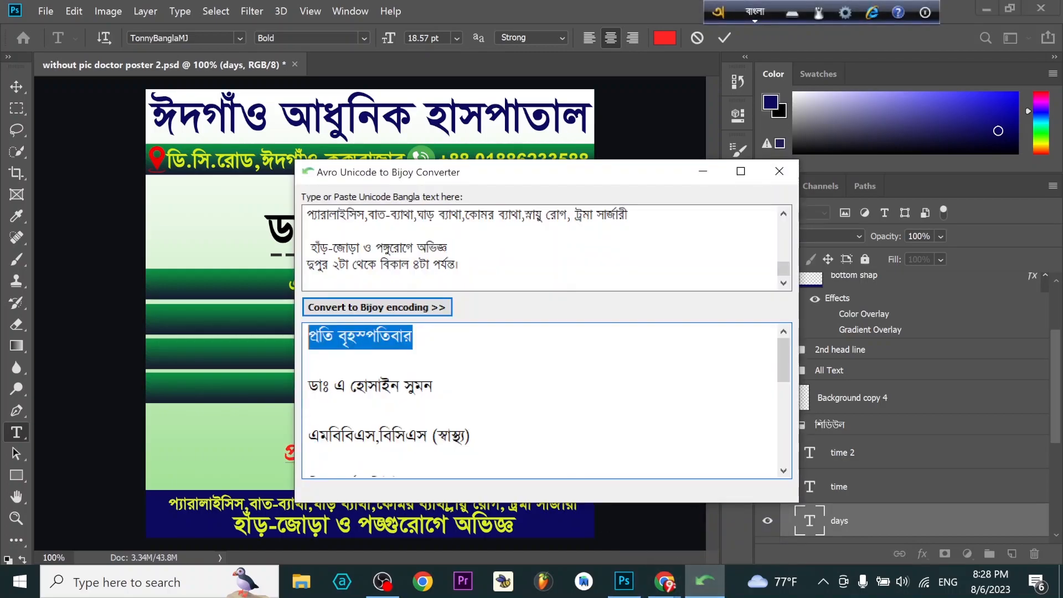
scroll(439, 332, "down", 5)
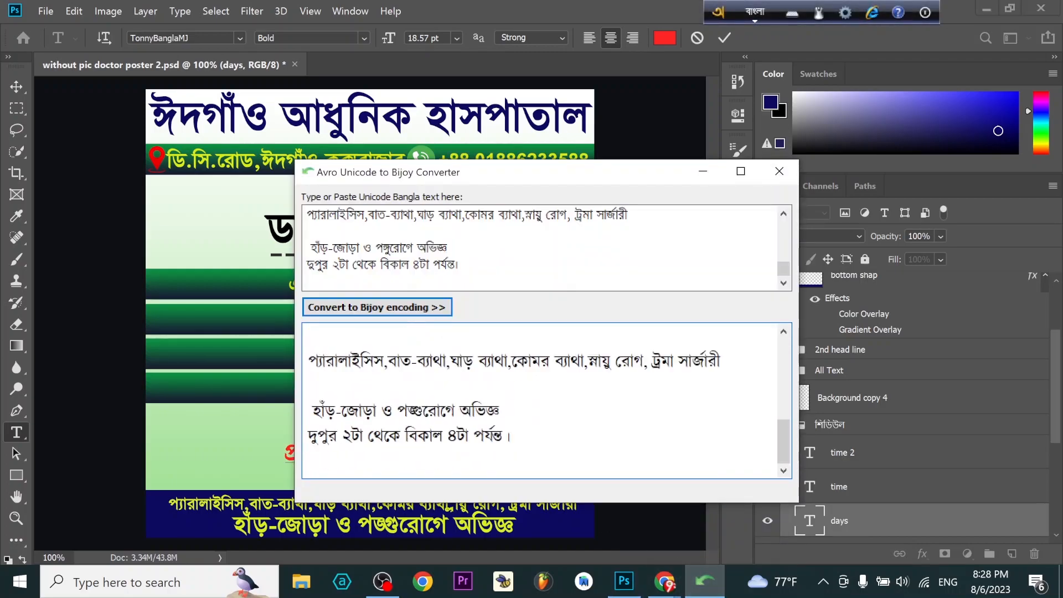
left_click_drag(308, 436, 474, 437)
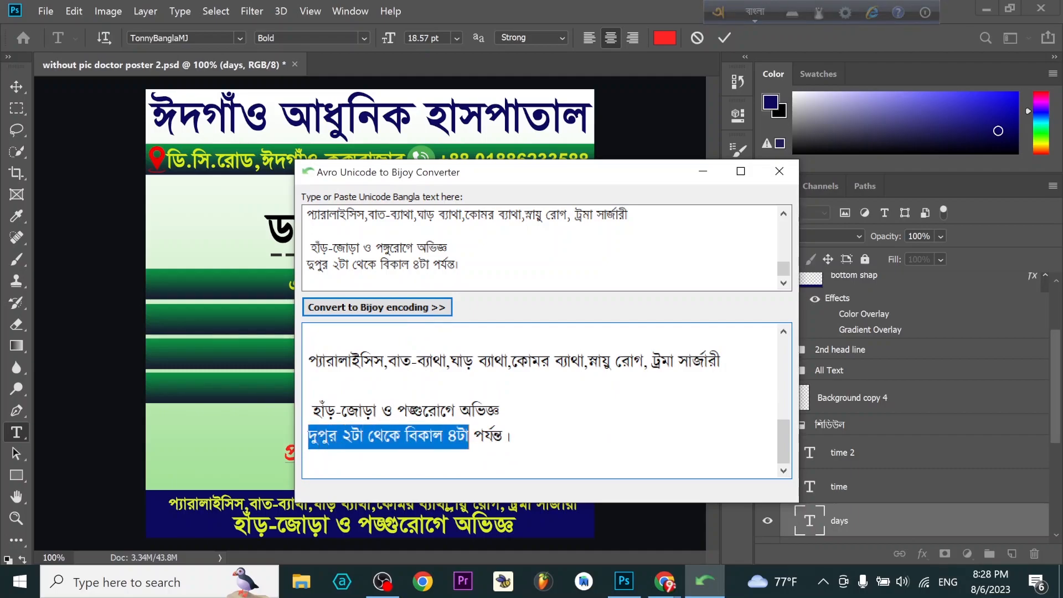
left_click_drag(474, 435, 308, 436)
right_click(309, 436)
left_click(394, 264)
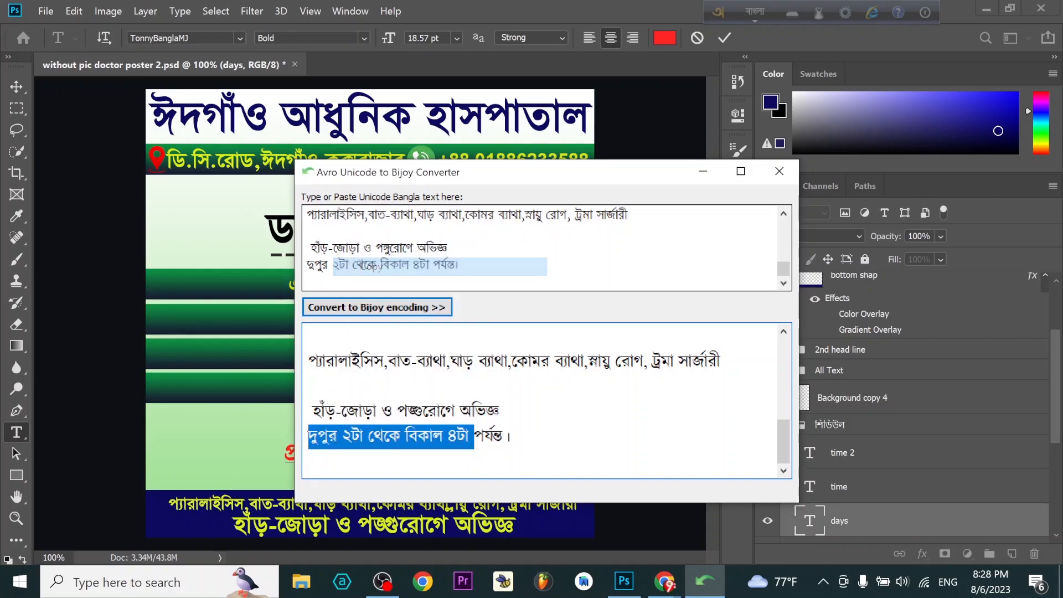
left_click(187, 453)
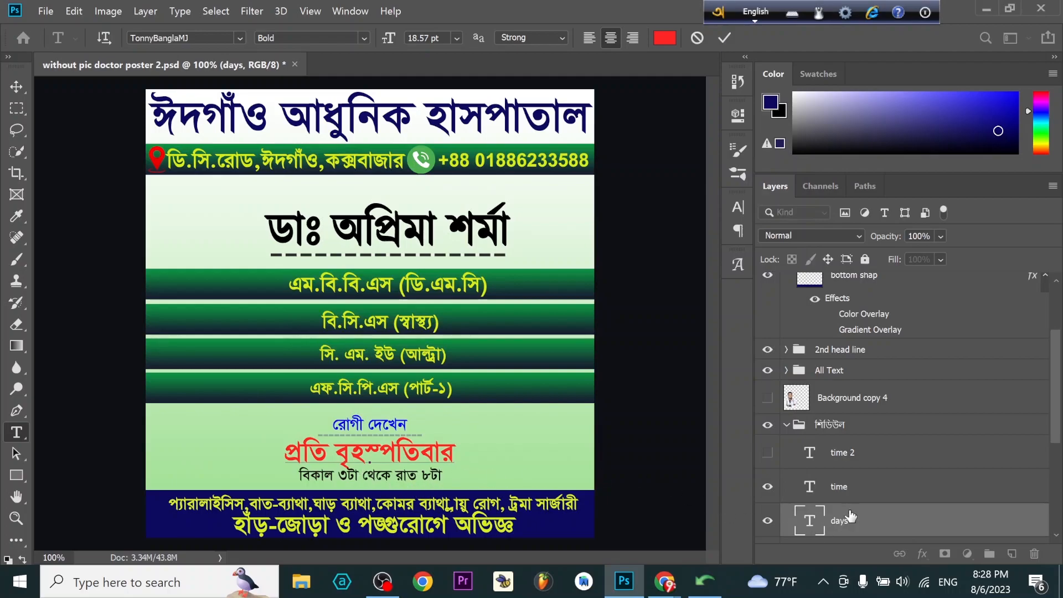
- Replace the time layer's text with "দুপুর ২টা থেকে বিকাল ৪টা" and nudge it slightly down below the days line
left_click(855, 491)
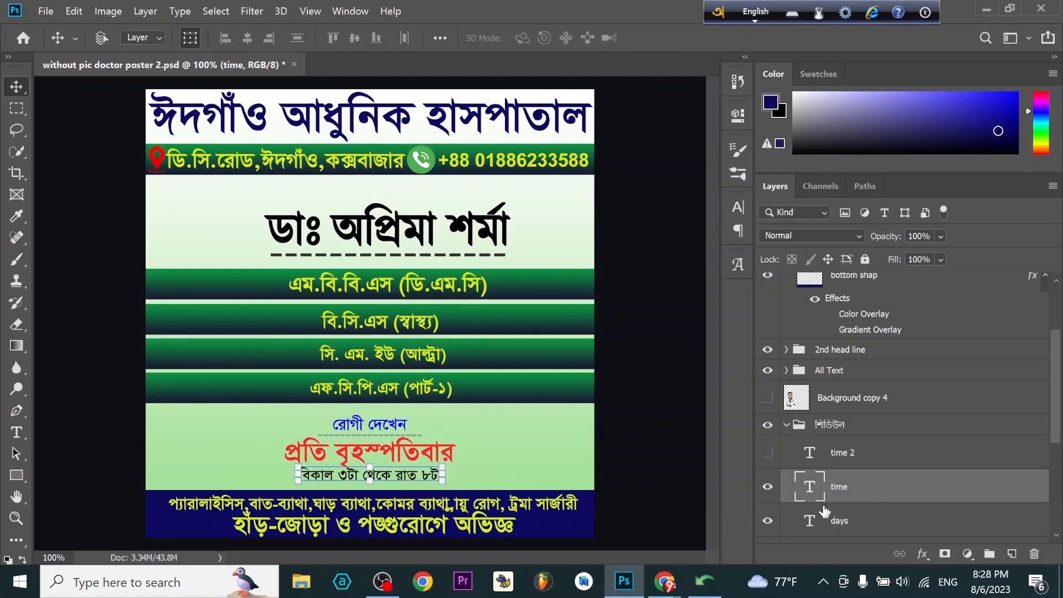
double_click(812, 489)
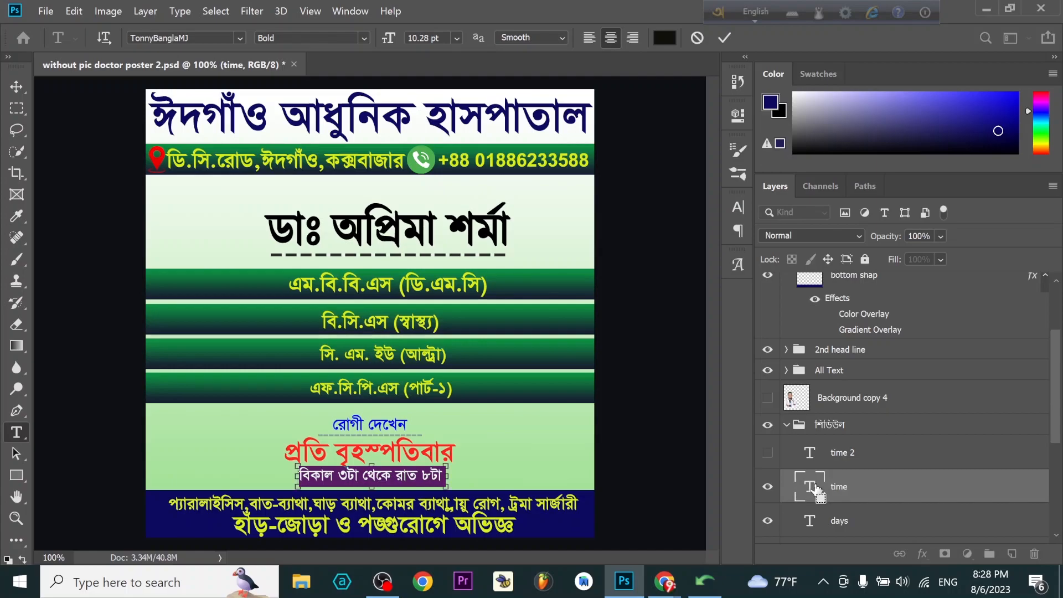
key("ctrl+v")
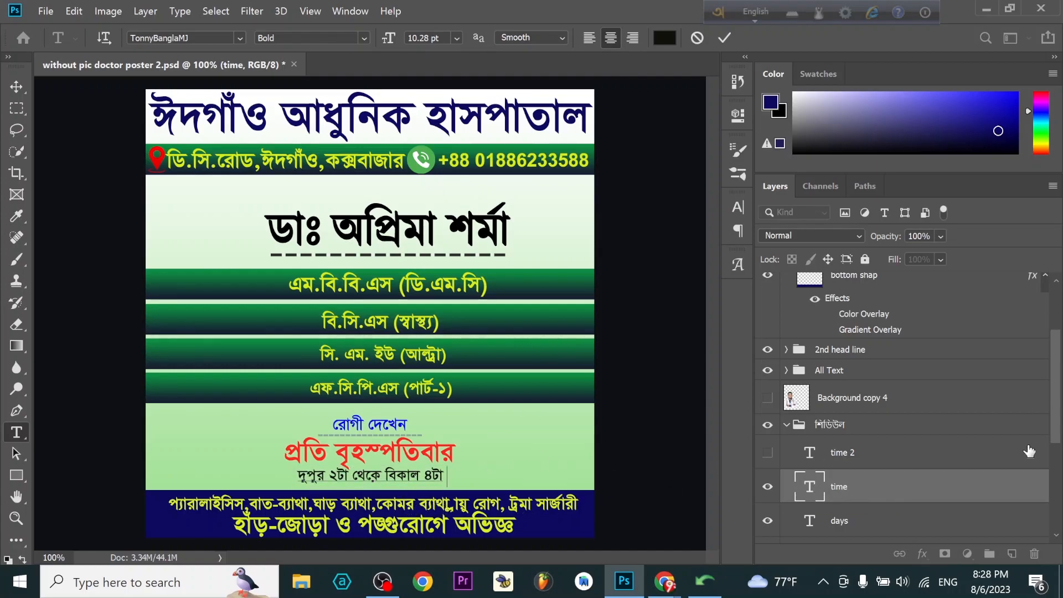
key("ctrl+Return")
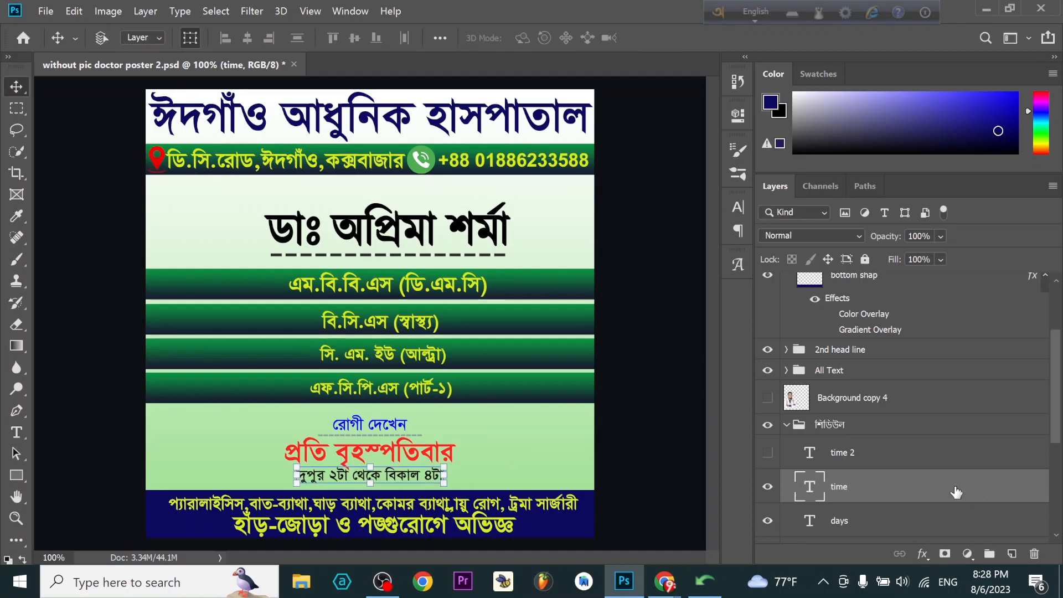
key("Down")
key("Down")
key("Down")
key("Down")
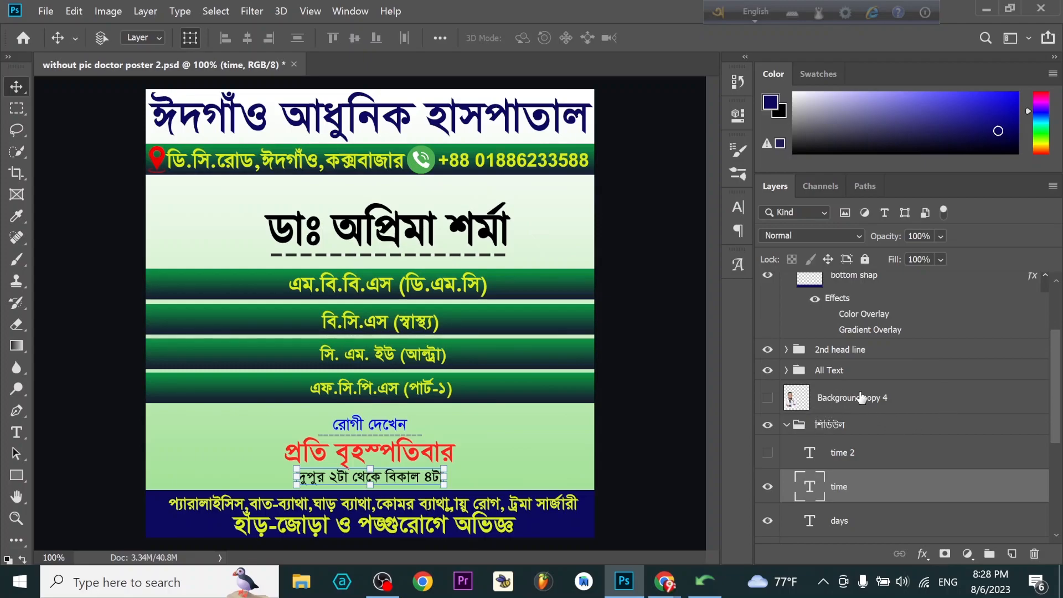
- Collapse the শিডিউল group, check the doctor name and dgree group by toggling its visibility, and expand that group
scroll(872, 421, "down", 2)
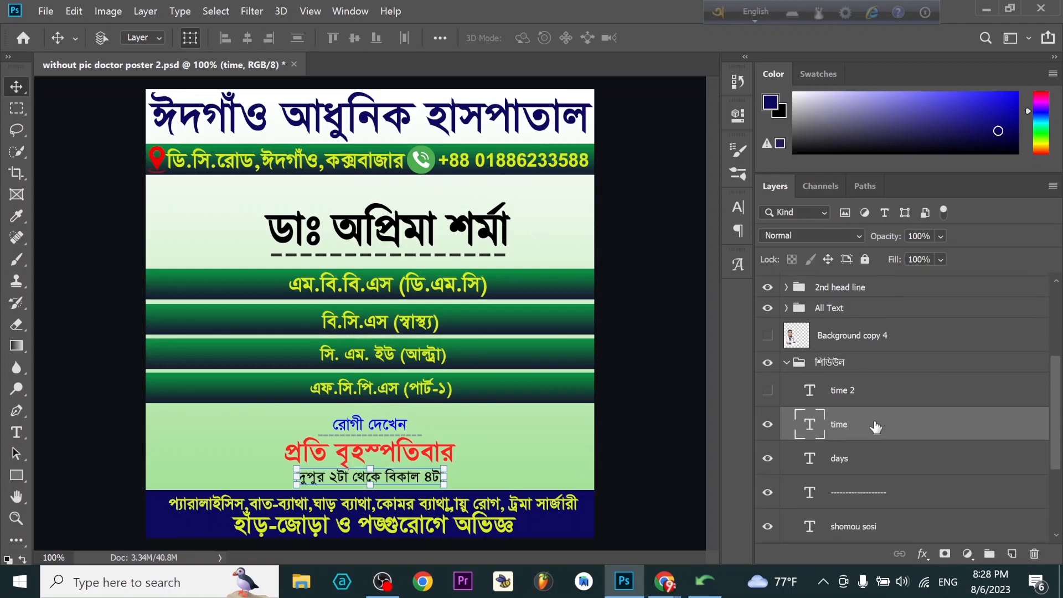
left_click(786, 363)
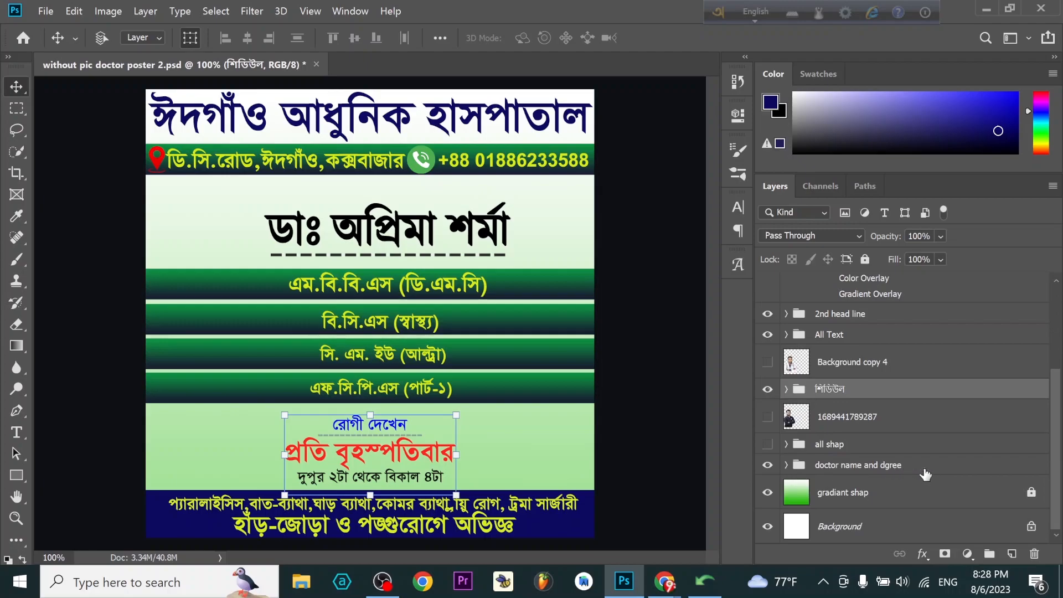
left_click(768, 468)
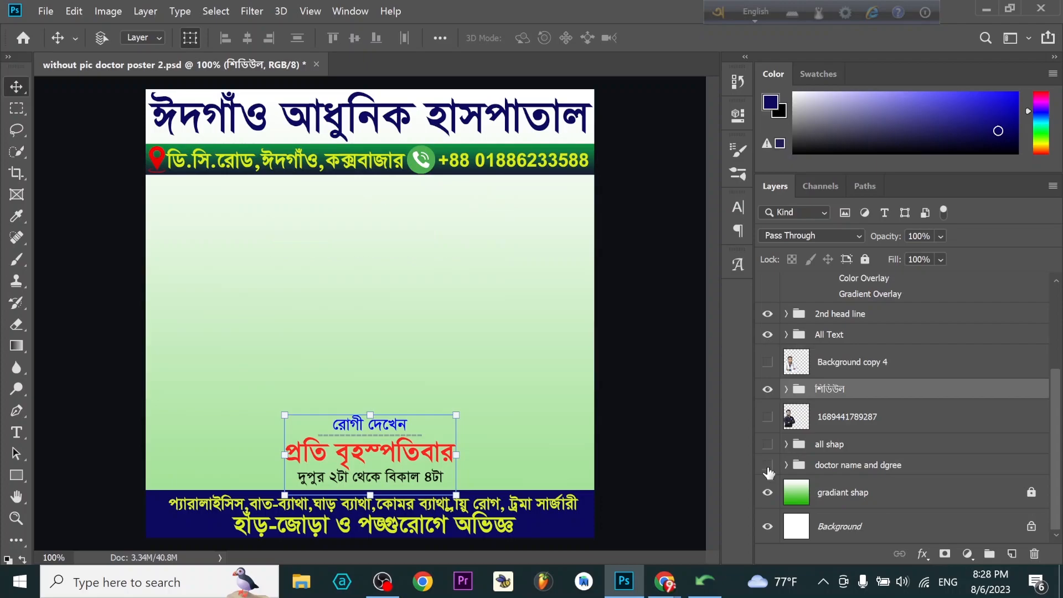
left_click(769, 468)
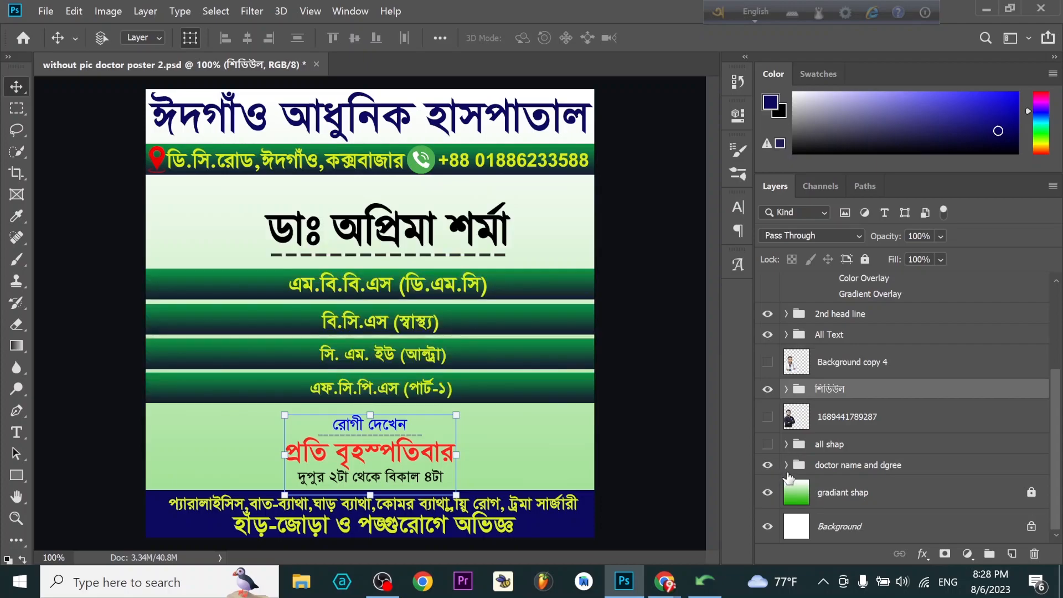
left_click(786, 466)
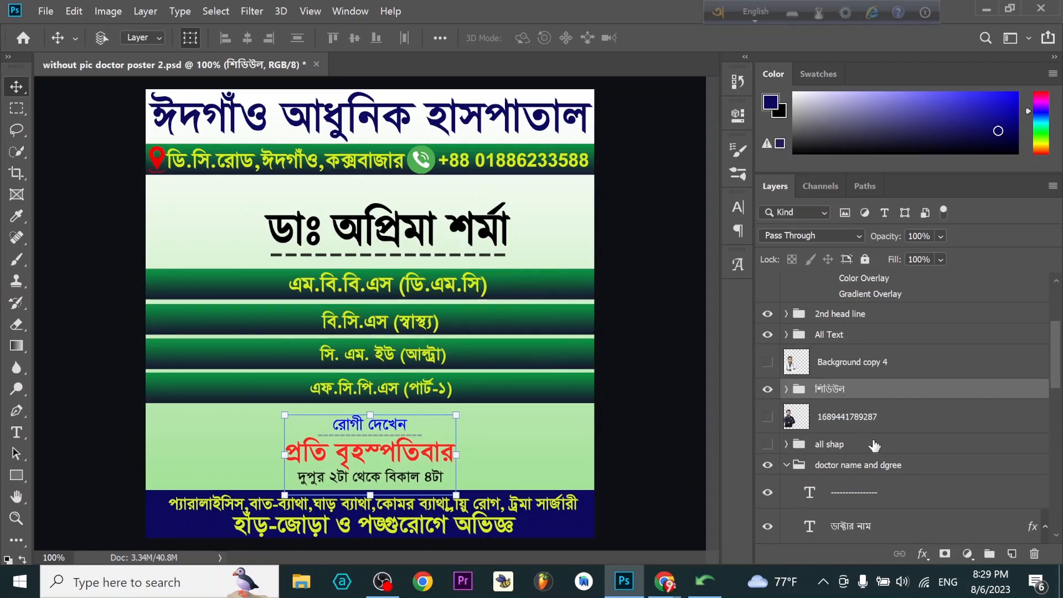
- Replace the text of the ডাক্টার নাম layer with the new doctor's full name copied from the Bijoy converter
scroll(868, 527, "down", 1)
scroll(868, 510, "down", 1)
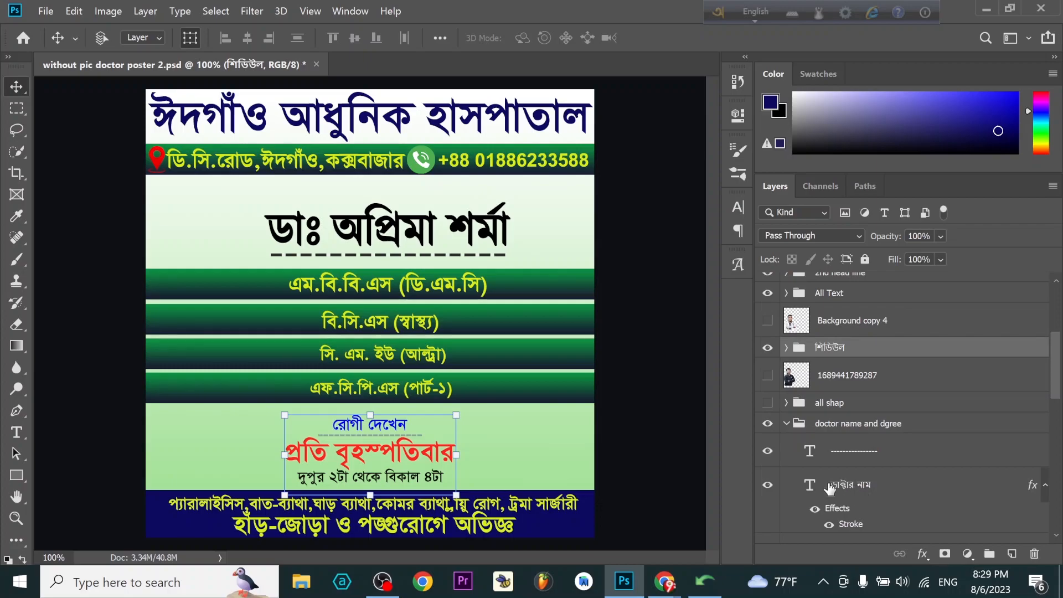
double_click(809, 488)
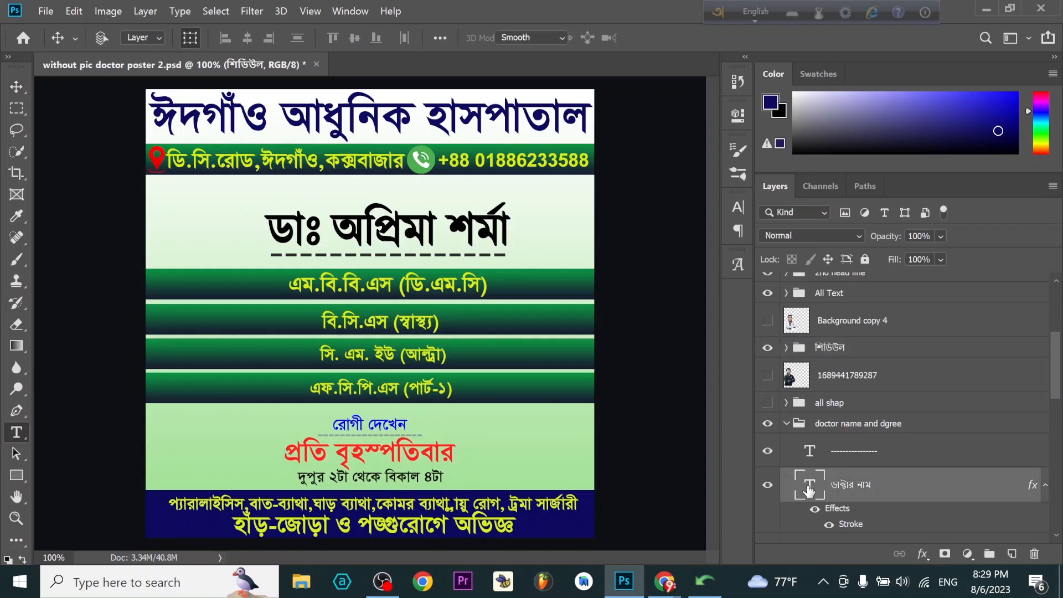
left_click(702, 579)
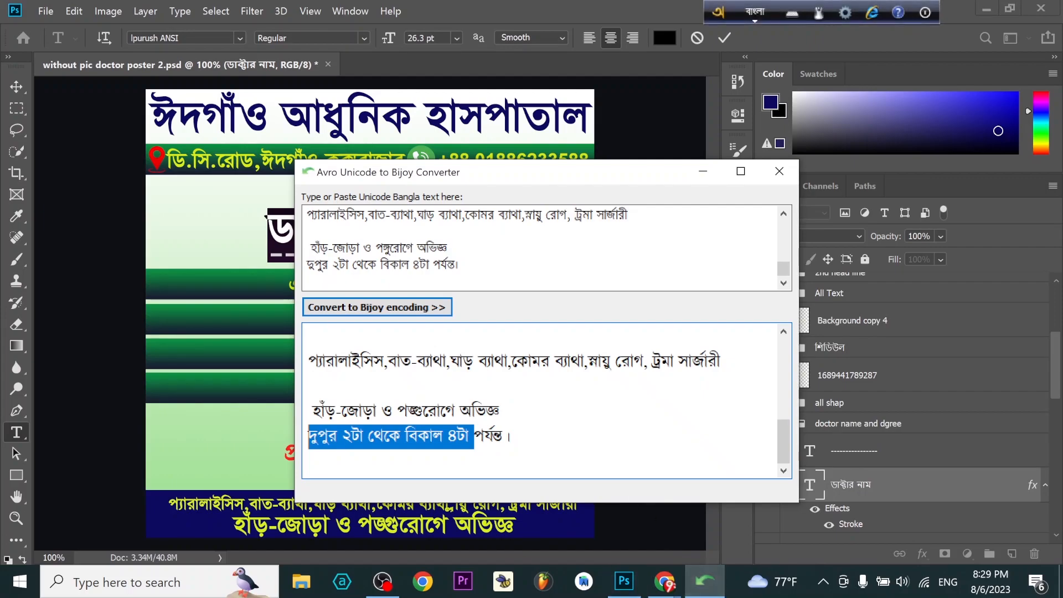
scroll(546, 400, "up", 5)
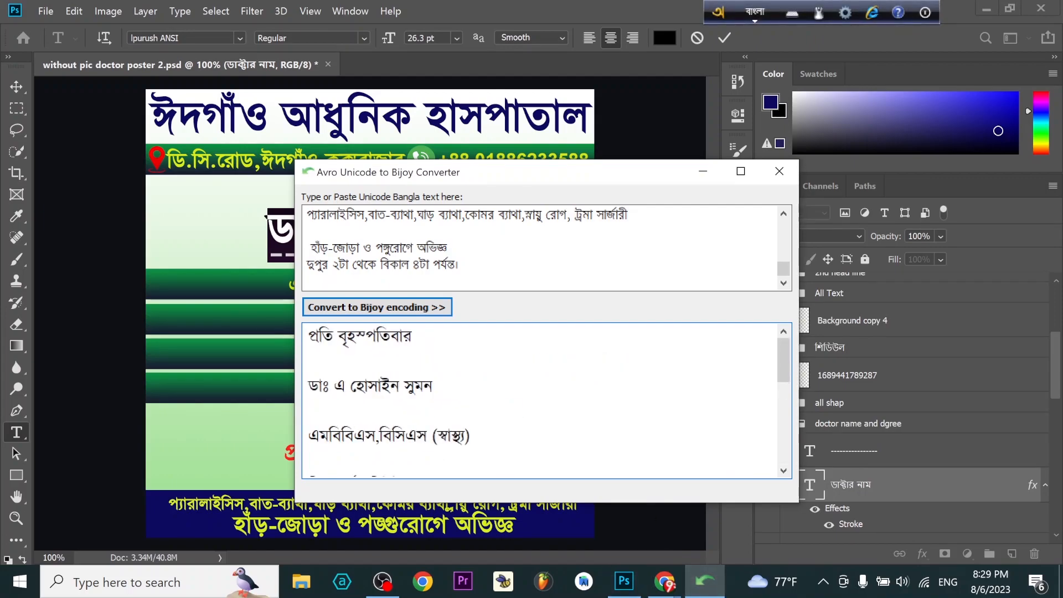
left_click_drag(434, 386, 309, 386)
right_click(377, 385)
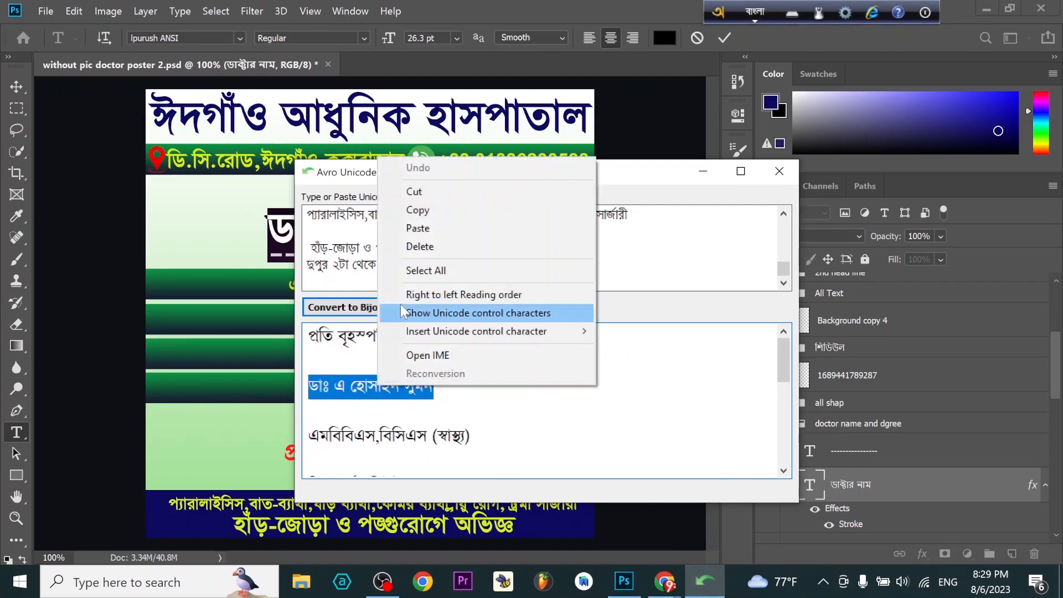
left_click(434, 216)
left_click(202, 230)
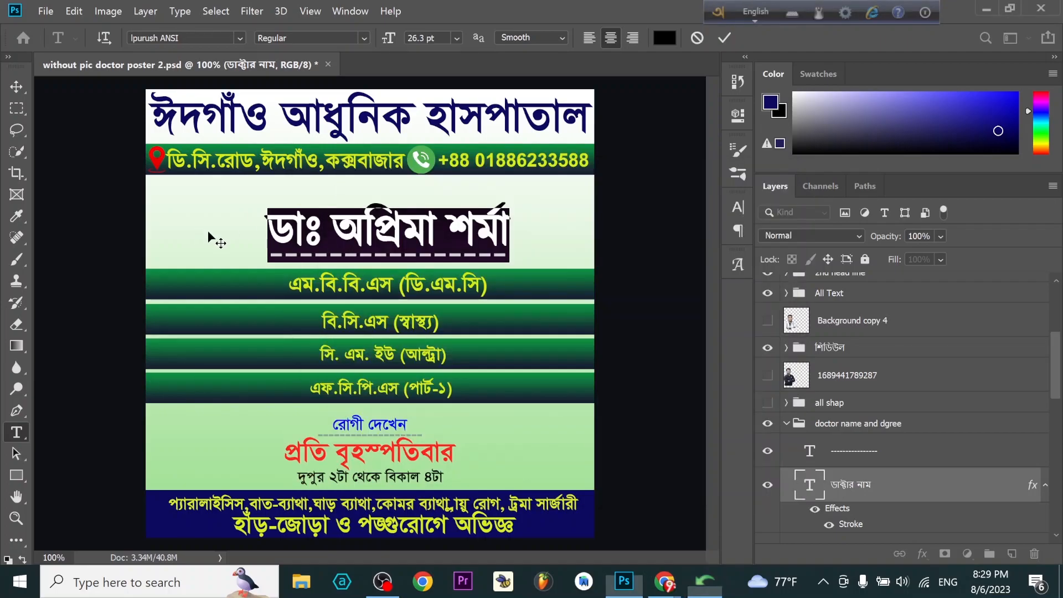
key("ctrl+v")
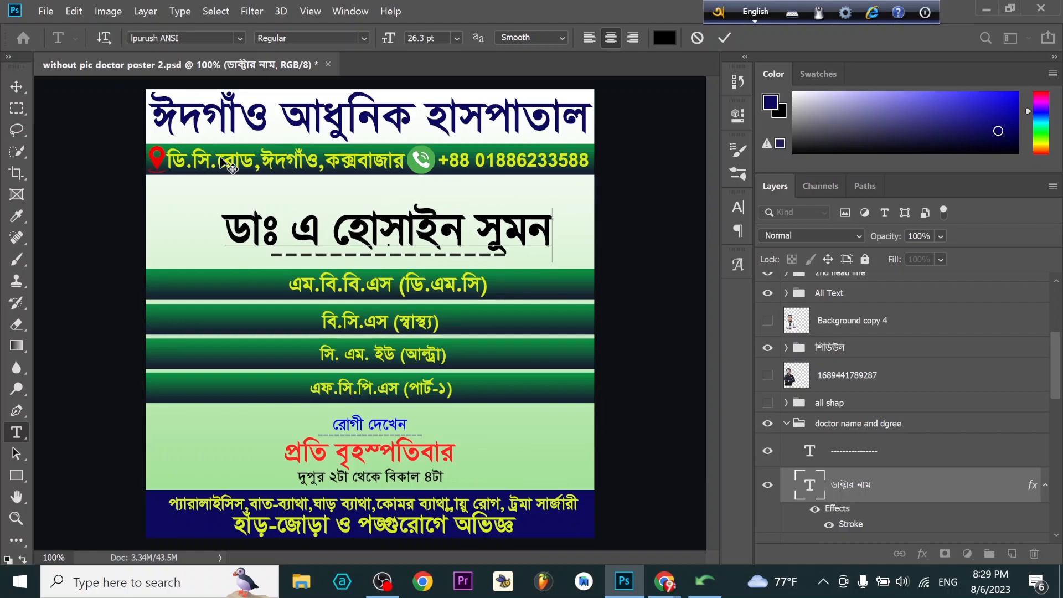
- Commit the doctor's name text and nudge it slightly left and up above the dashed underline
left_click(16, 87)
key("Left")
key("Left")
key("Left")
key("Left")
key("Left")
key("Up")
key("Up")
key("Up")
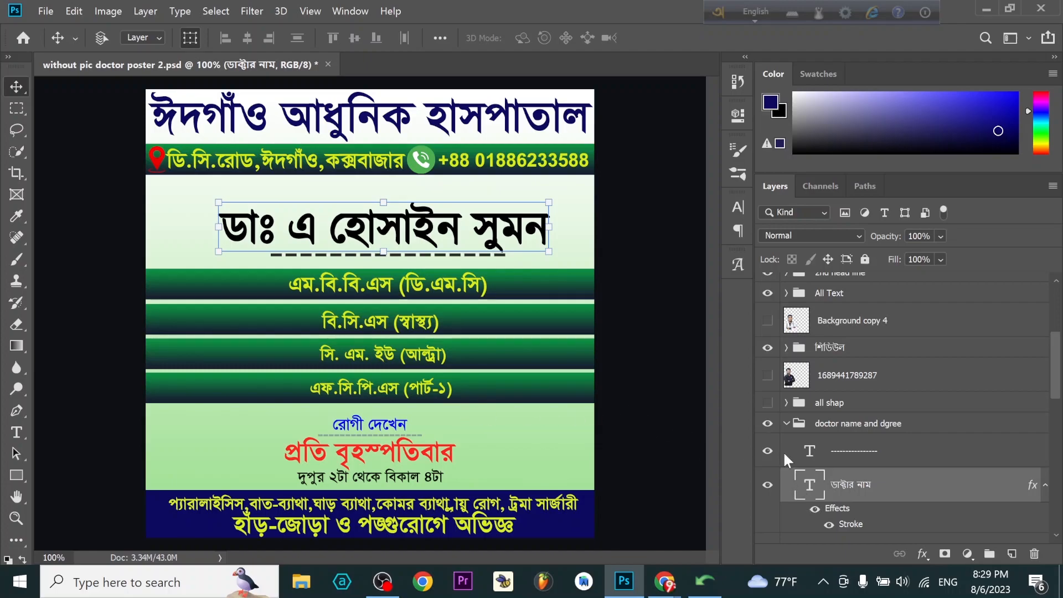
- Check which poster row the degree 2 layer controls by toggling its visibility, and look through the degree and shape layers
scroll(886, 515, "down", 2)
scroll(886, 515, "down", 2)
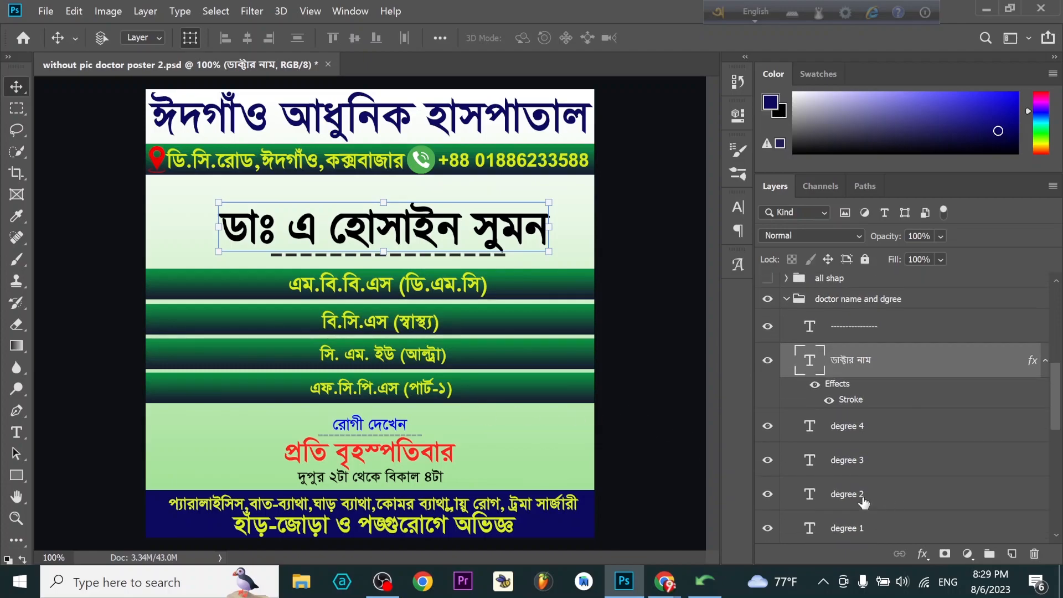
left_click(769, 495)
left_click(769, 496)
scroll(851, 507, "down", 3)
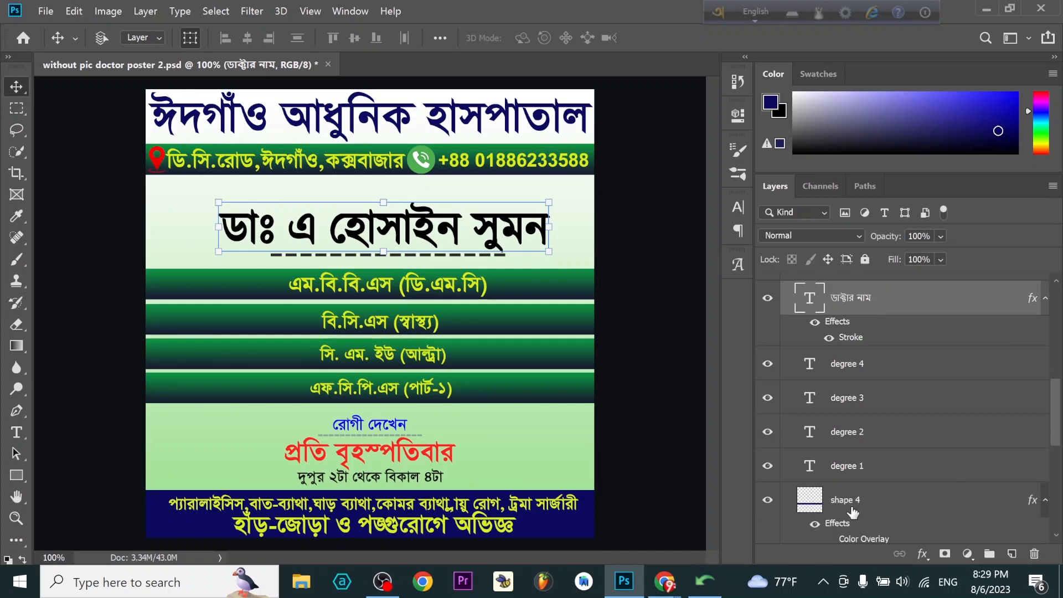
scroll(802, 526, "down", 1)
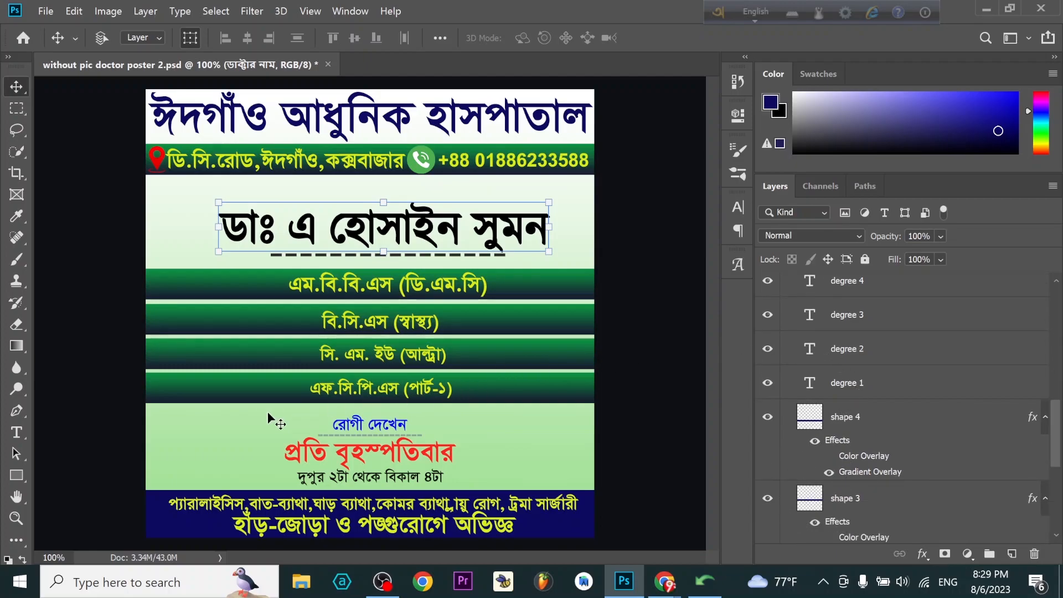
- Try hiding the fourth degree row by switching off the degree 4 text and shape 4 bar, and show both again
left_click(768, 284)
scroll(794, 510, "down", 1)
scroll(778, 532, "down", 3)
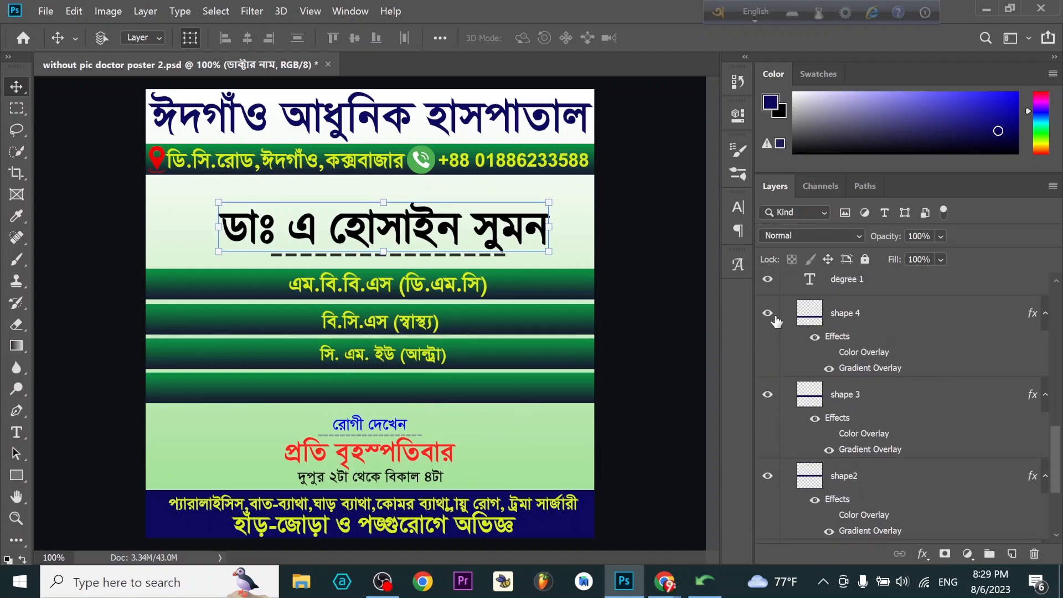
left_click(768, 314)
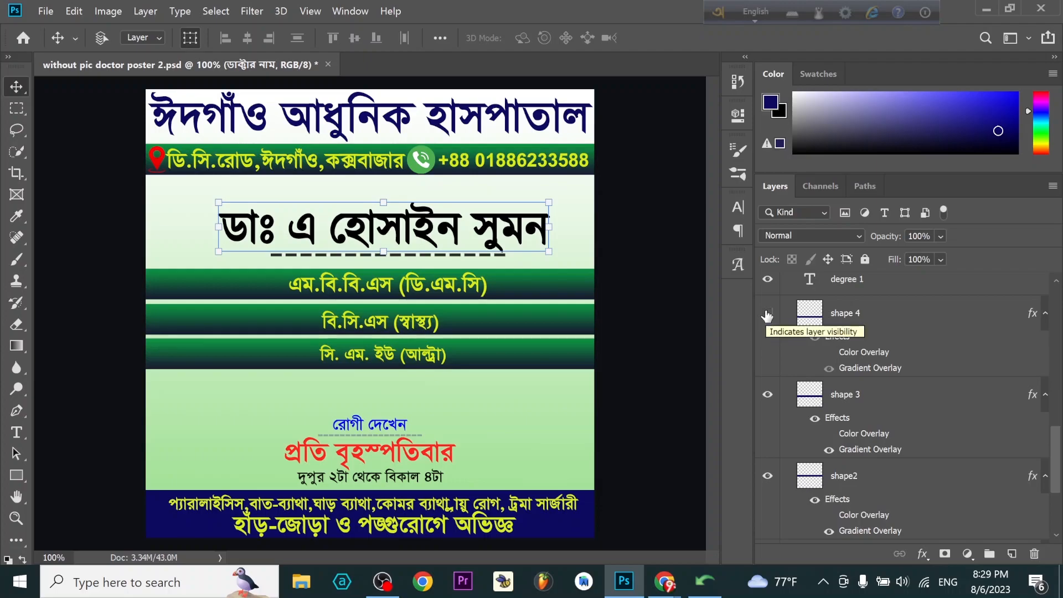
left_click(768, 313)
scroll(775, 332, "up", 6)
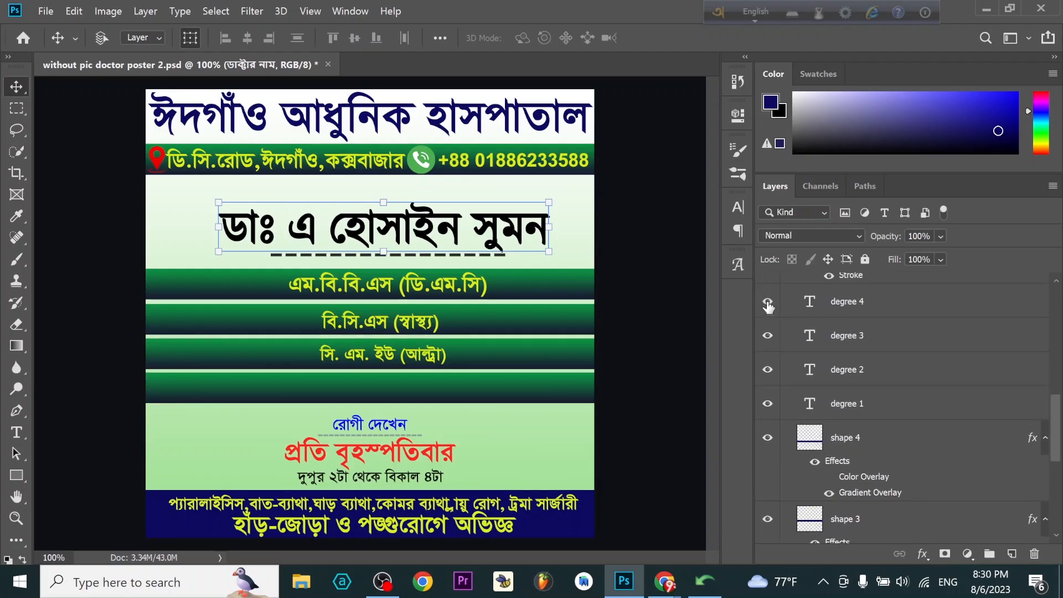
left_click(768, 305)
scroll(909, 354, "up", 2)
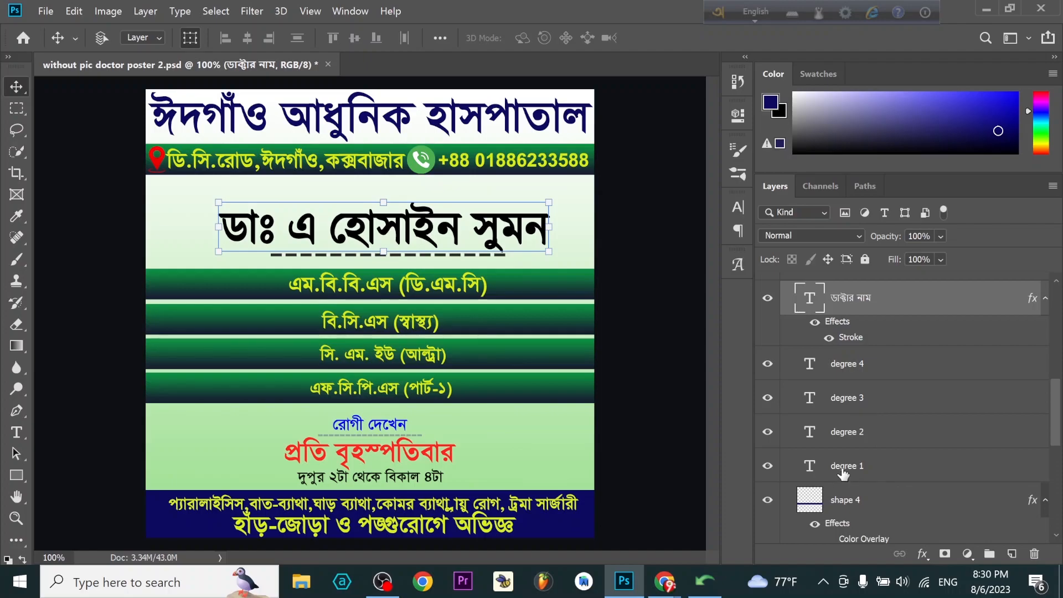
- Open the degree 1 text for editing and copy the line "এমবিবিএস,বিসিএস (স্বাস্থ্য)" from the Avro Unicode to Bijoy Converter
double_click(811, 467)
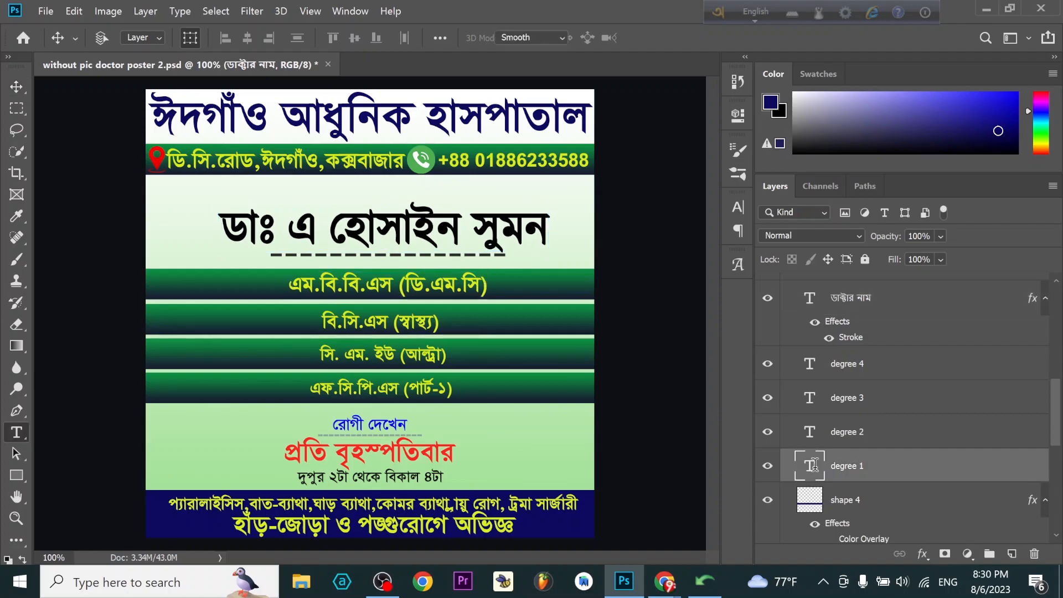
left_click(704, 581)
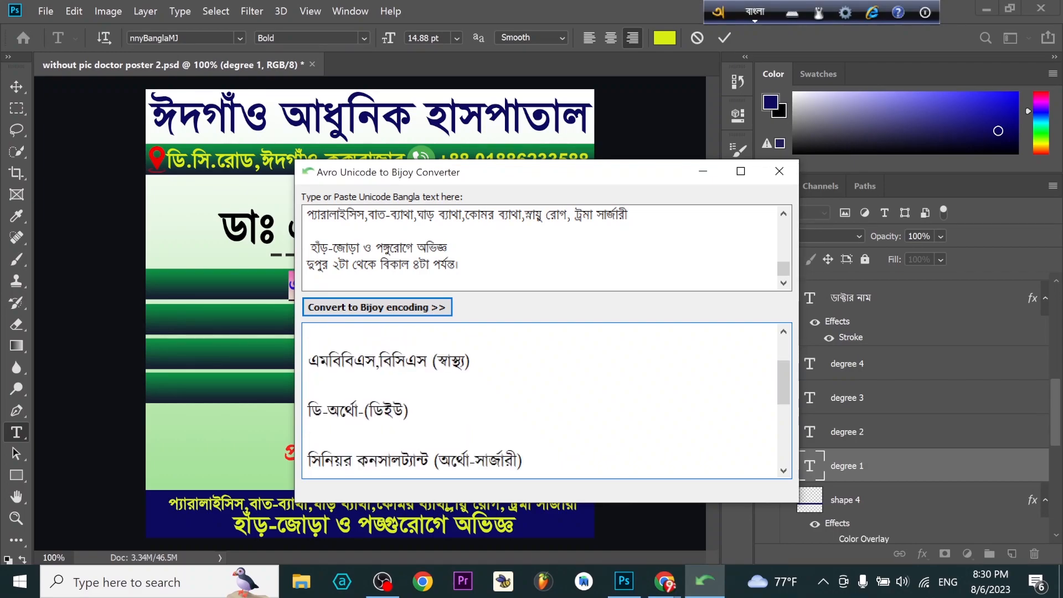
left_click_drag(308, 362, 470, 362)
right_click(423, 359)
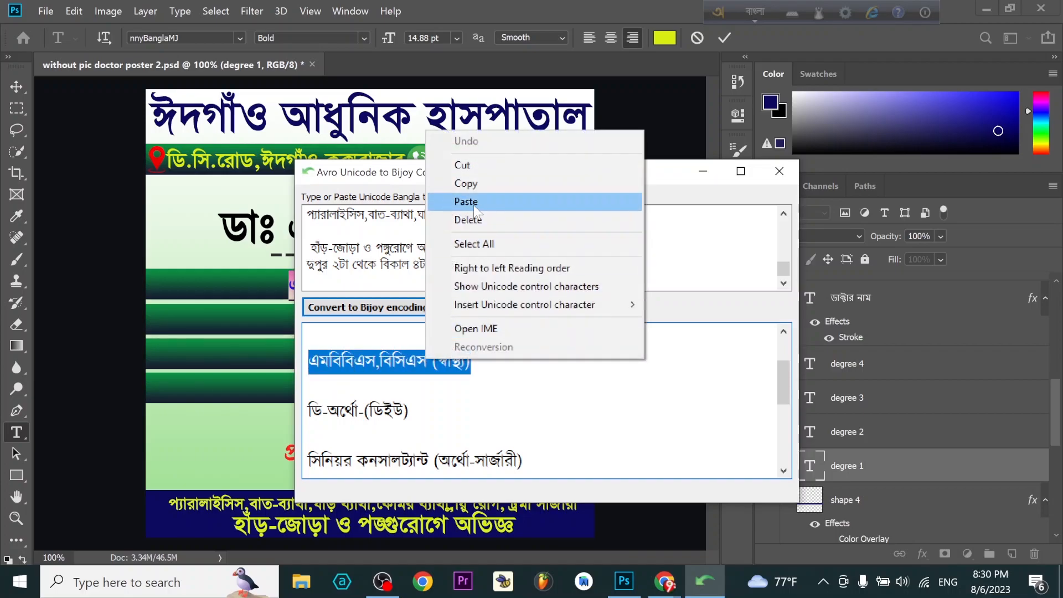
left_click(475, 186)
left_click(250, 259)
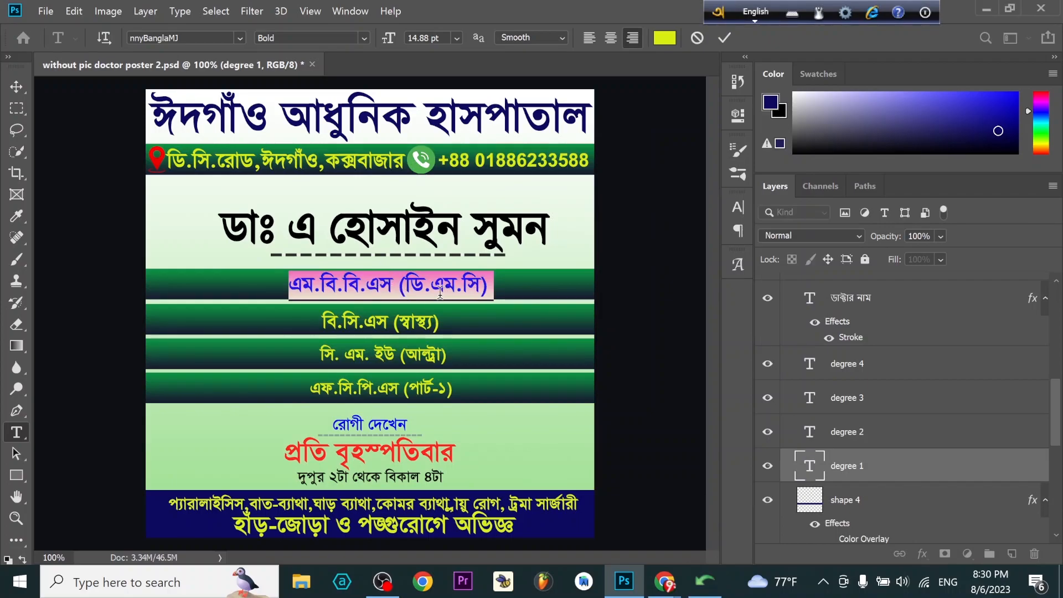
- Delete "(ডি.এম.সি)" from the degree 1 text, leaving "এম.বি.বি.এস", and commit the edit
left_click(406, 287)
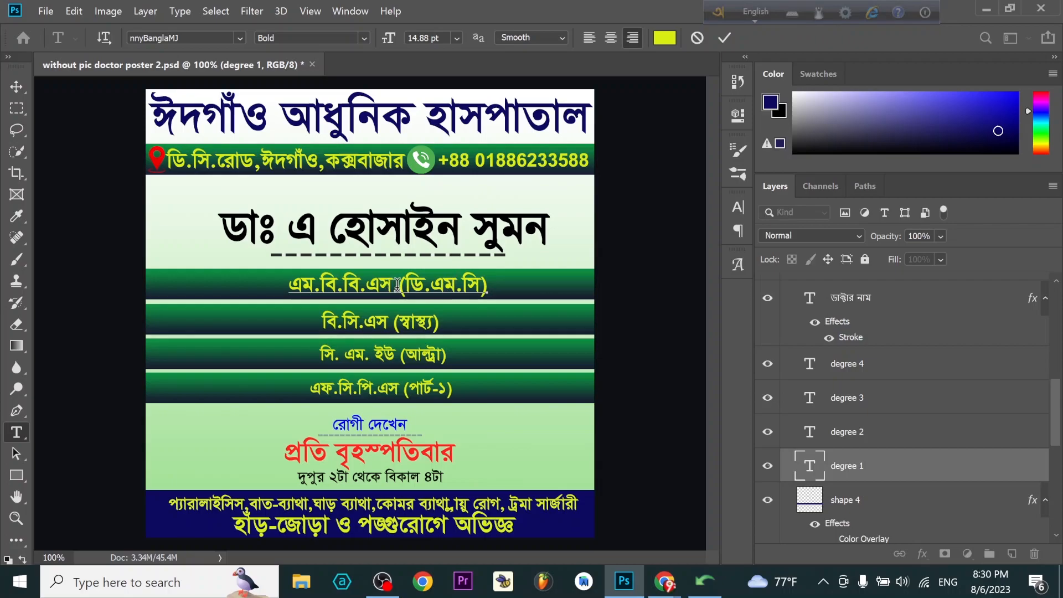
left_click_drag(401, 286, 497, 295)
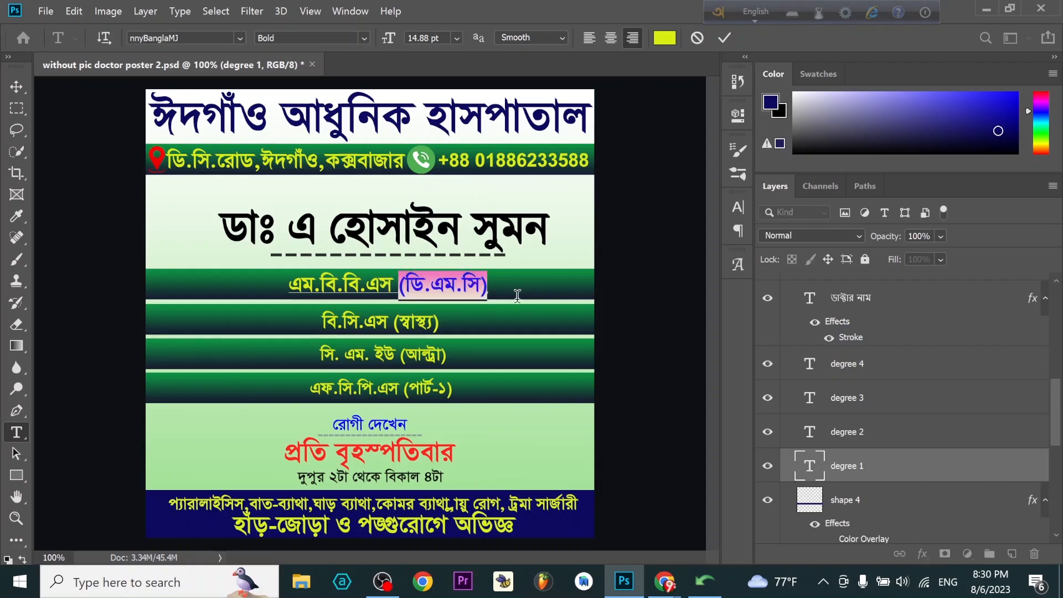
key("BackSpace")
key("BackSpace")
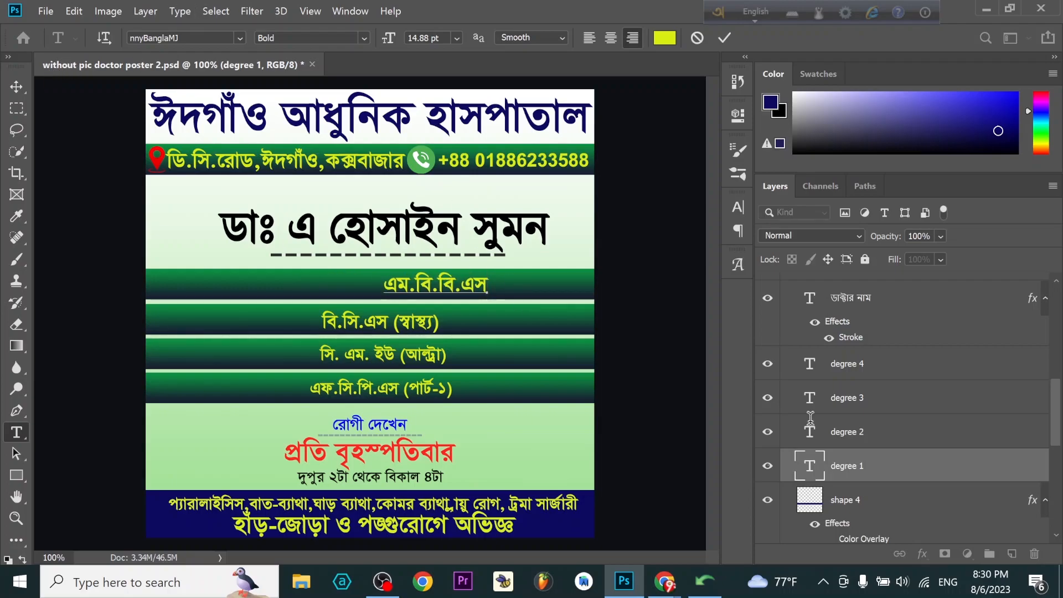
left_click(16, 87)
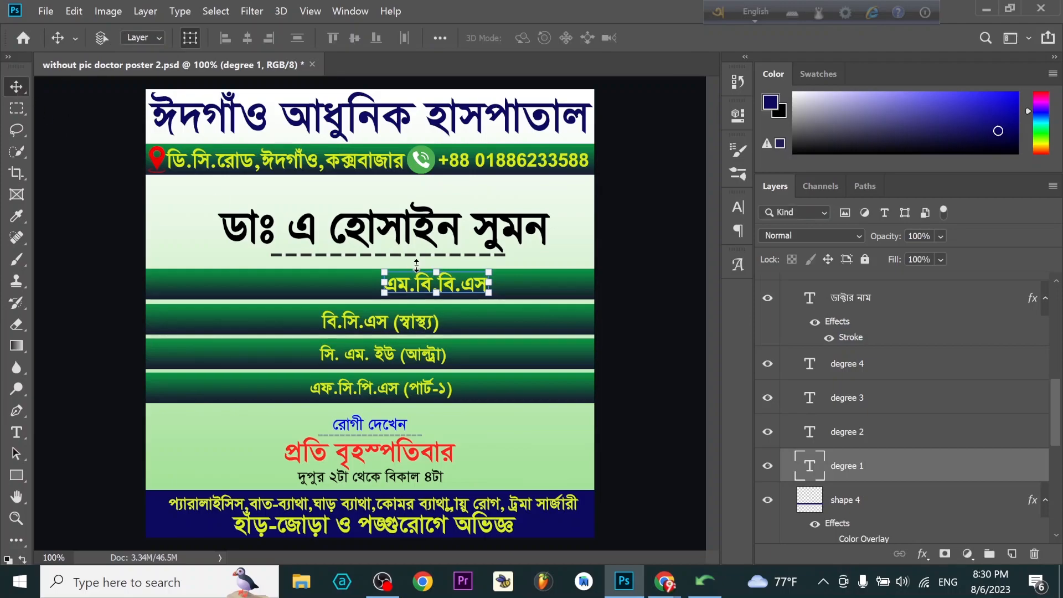
- Move the degree 1 text left until it sits centred in the first green bar
key("Left")
key("Left")
key("Left")
key("Left")
key("Left")
key("Left")
key("Left")
key("Left")
key("Left")
key("Left")
key("Left")
key("Left")
key("Left")
key("Left")
key("Left")
key("Left")
key("Left")
key("Left")
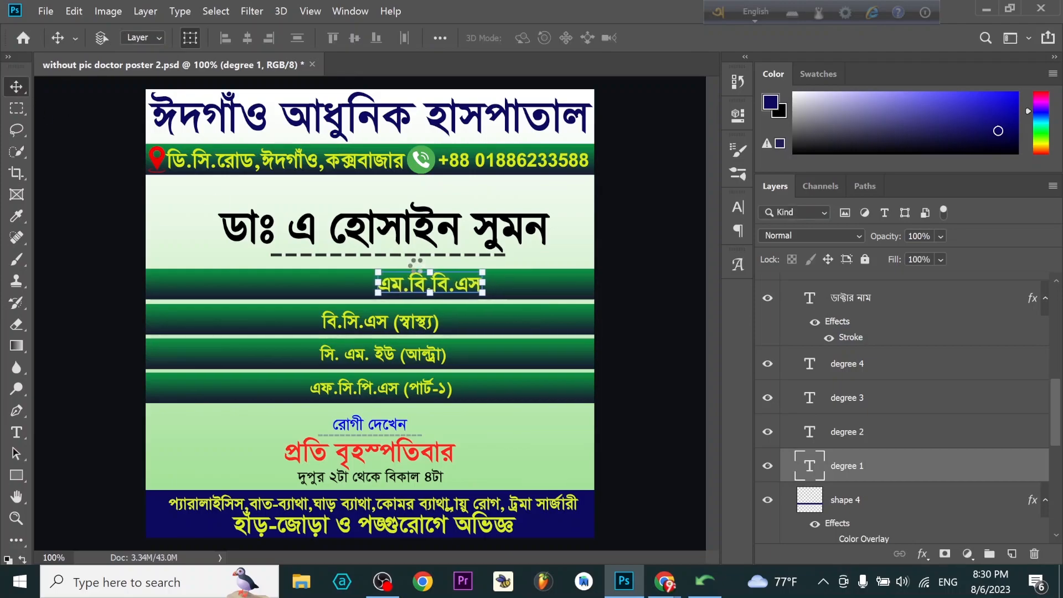
key("Left")
key("Left")
key("Left")
key("Left")
key("Left")
key("Left")
key("Left")
key("Left")
key("Left")
key("Left")
key("Left")
key("Left")
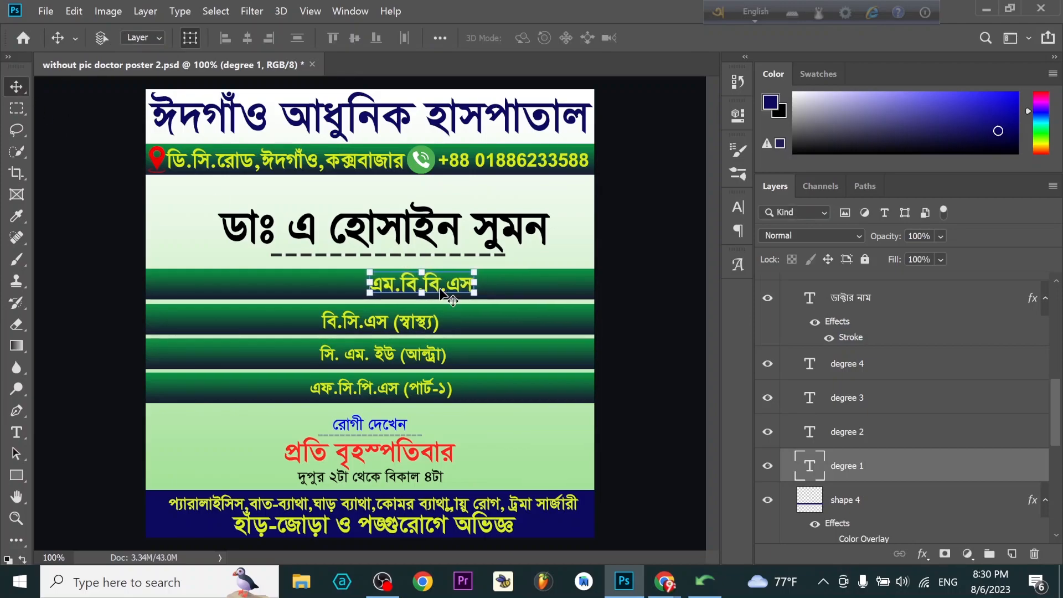
left_click_drag(441, 288, 401, 295)
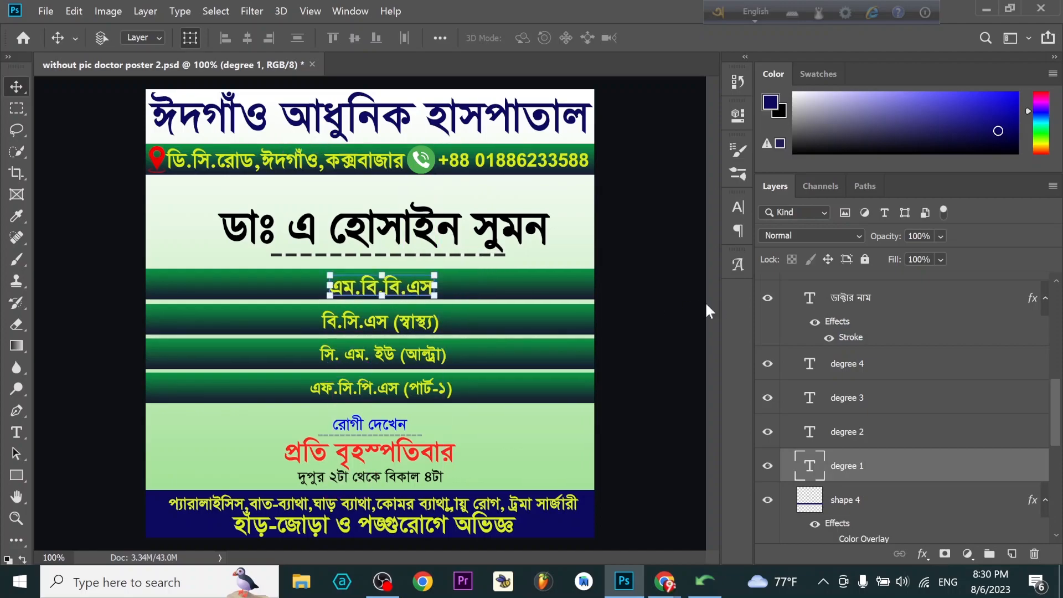
key("Up")
key("Up")
key("Up")
key("Up")
key("Up")
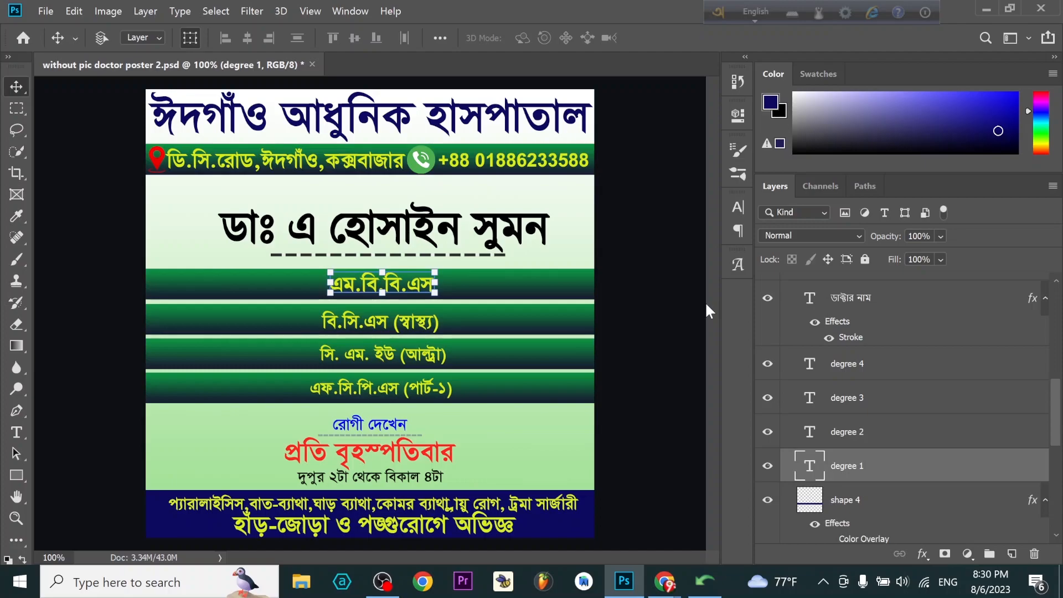
key("Left")
key("Left")
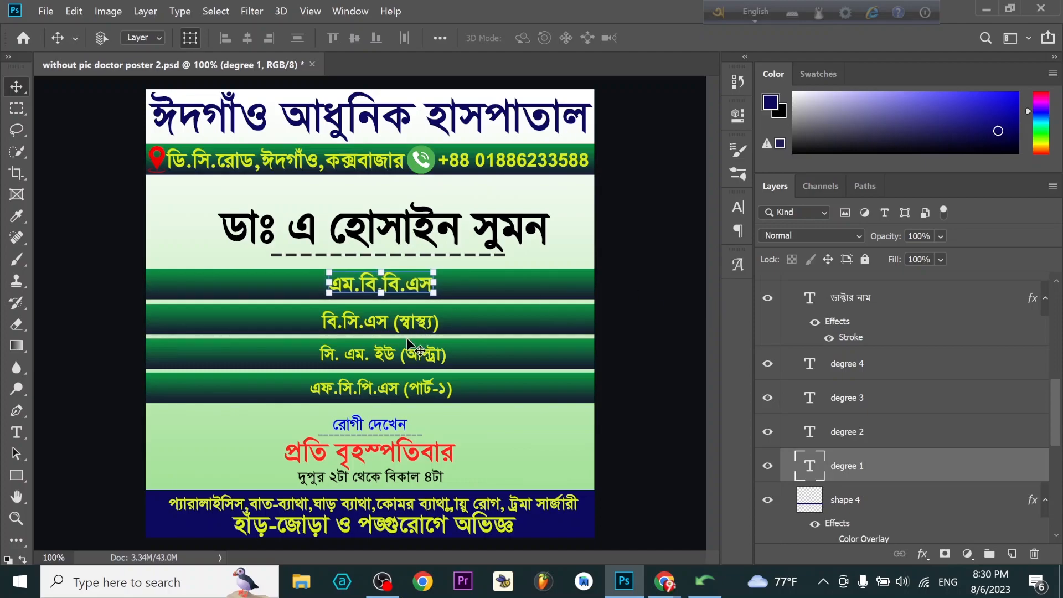
- Copy the line "ডি-অর্থো-(ডিইউ)" from the Bijoy converter's output and return to the poster in Photoshop
left_click(705, 581)
scroll(547, 400, "down", 1)
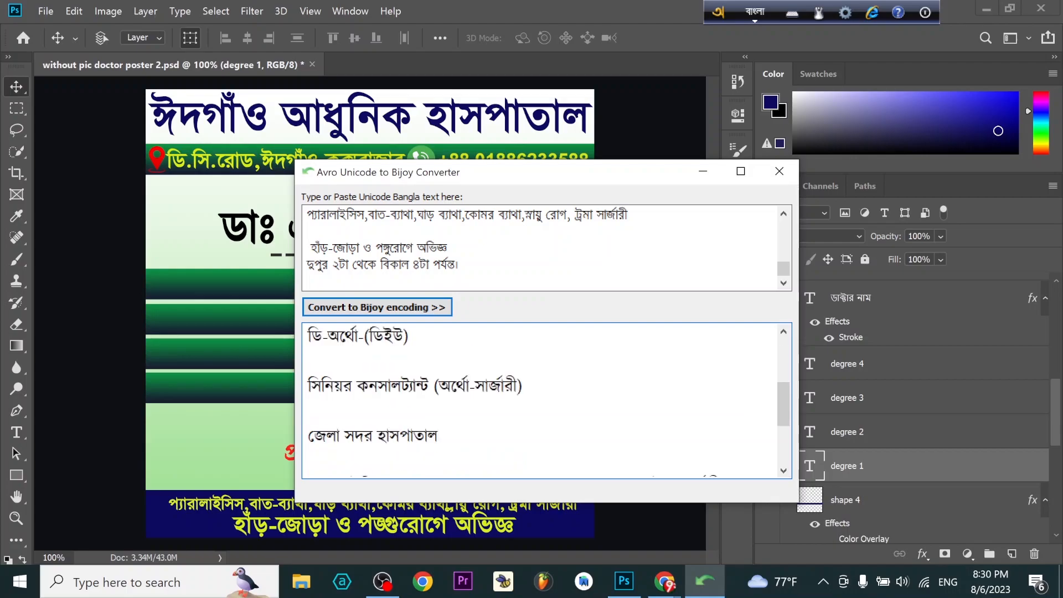
scroll(547, 400, "up", 3)
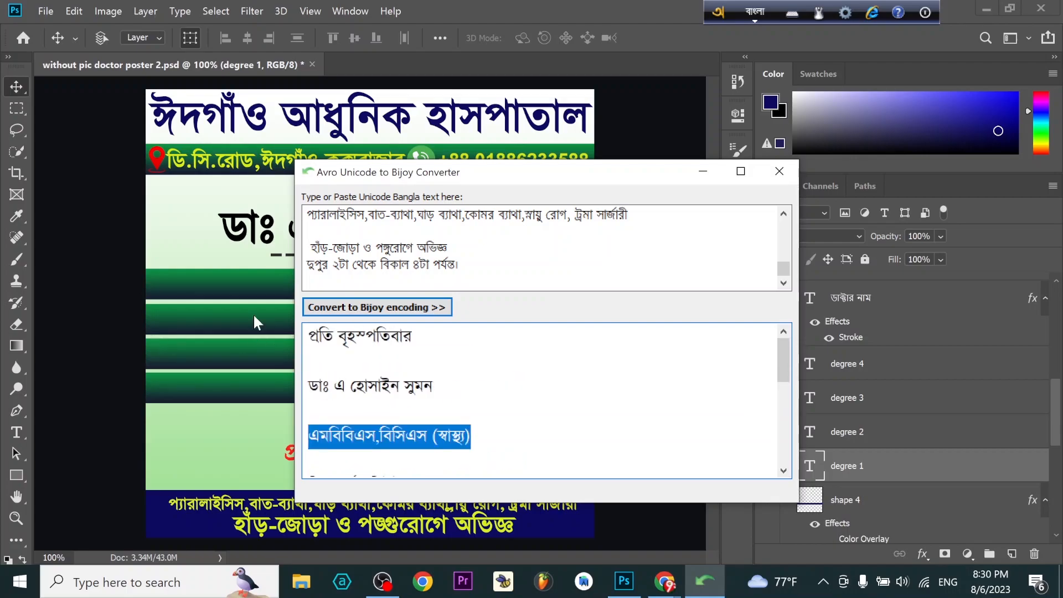
scroll(547, 400, "down", 2)
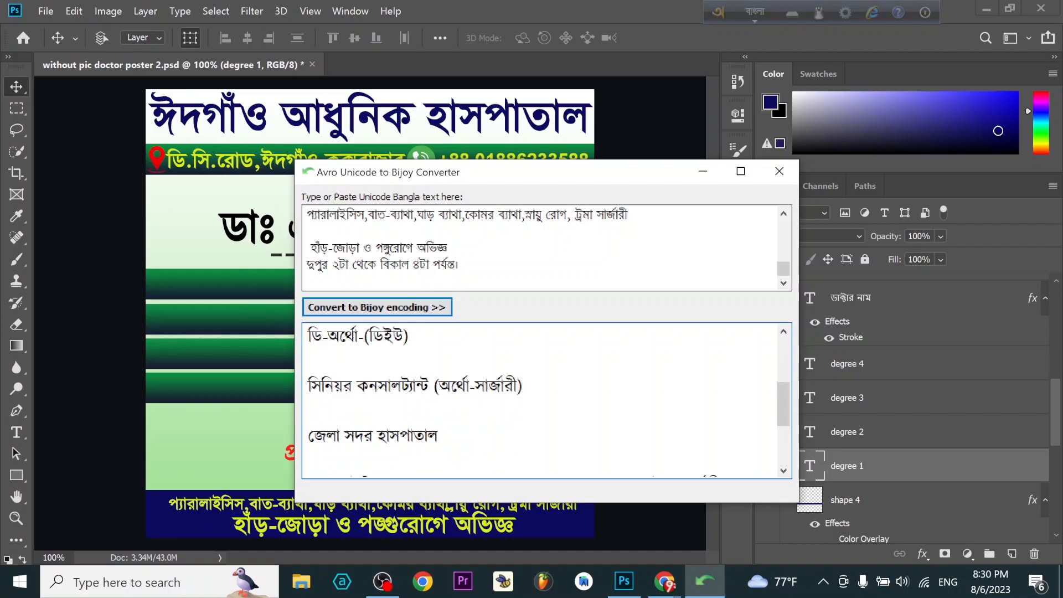
left_click_drag(409, 336, 309, 333)
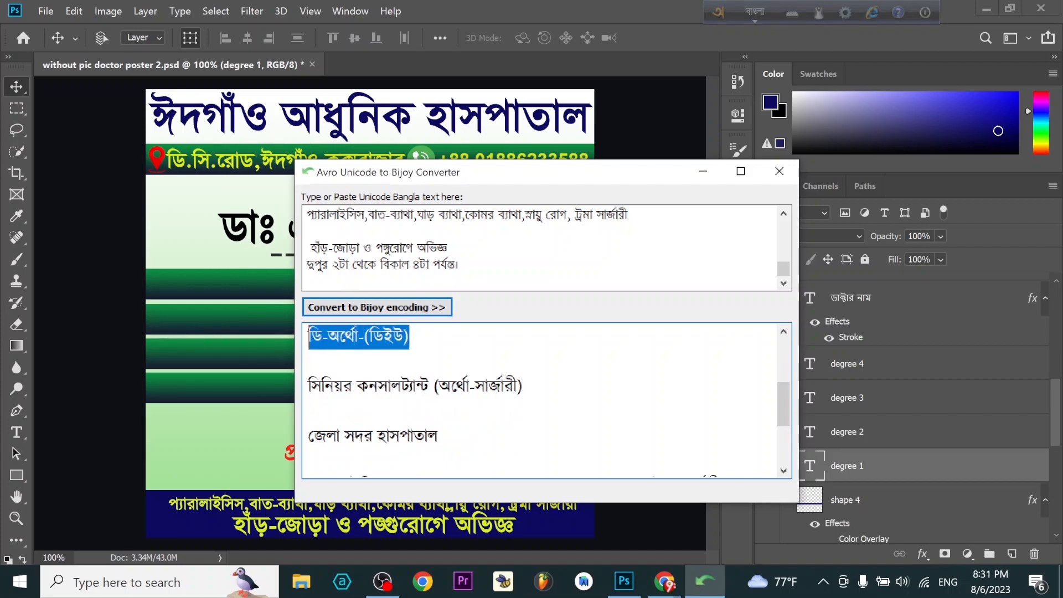
right_click(348, 346)
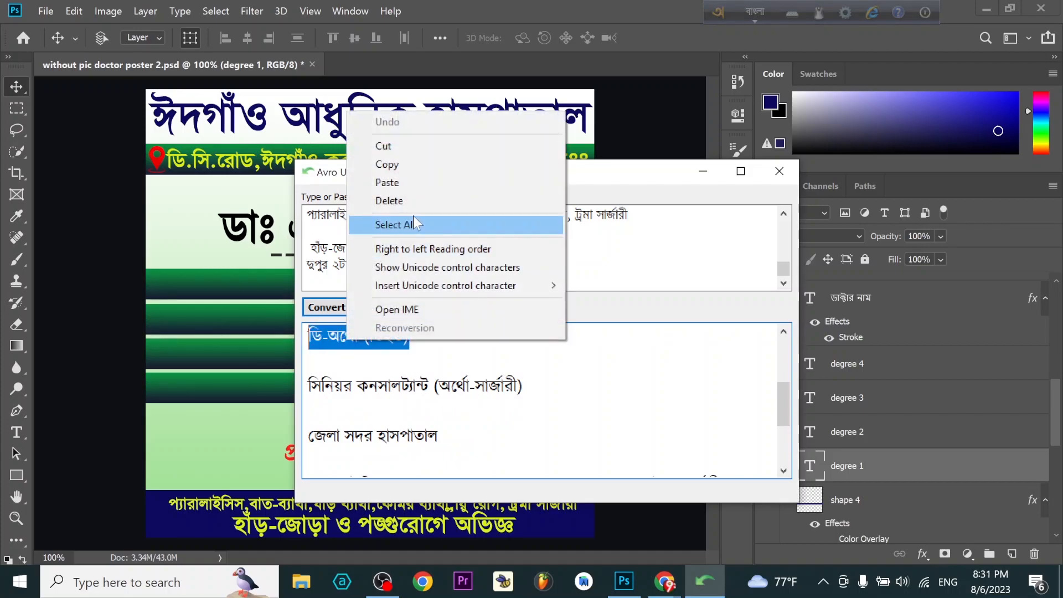
left_click(382, 161)
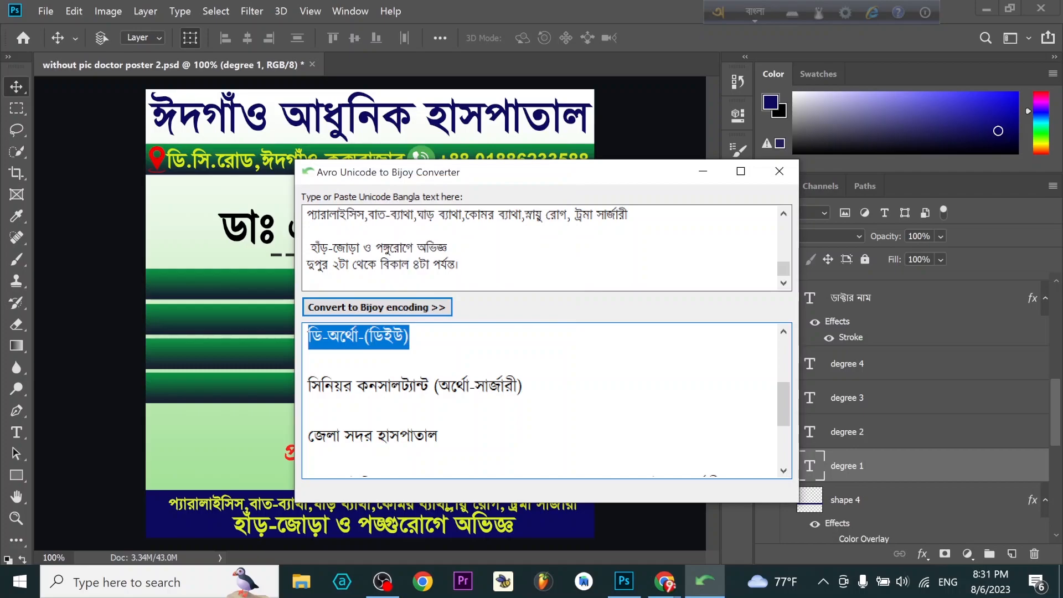
left_click(705, 171)
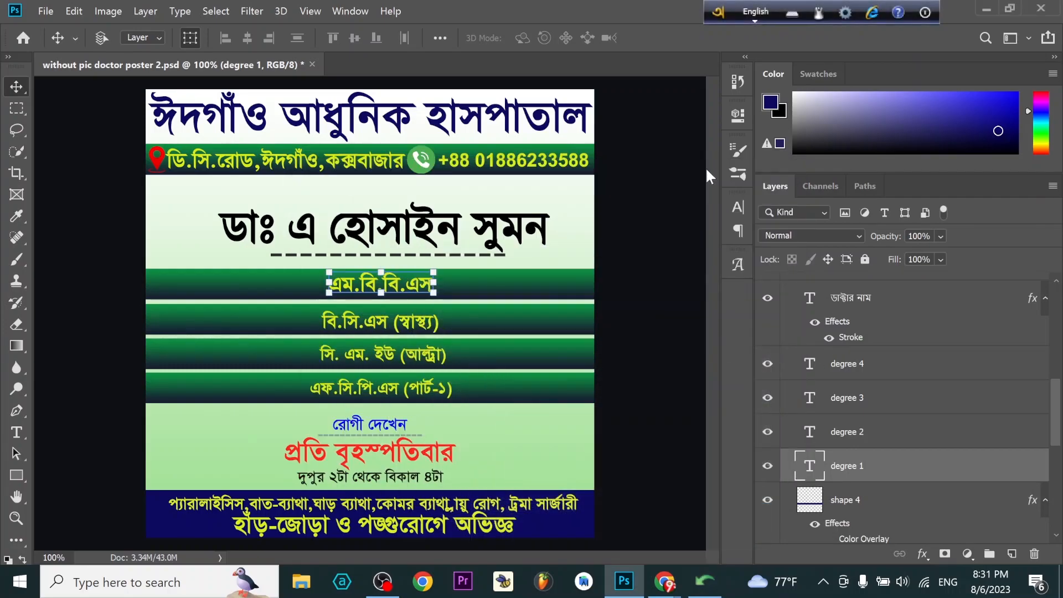
- Replace the degree 3 layer's text with "ডি-অর্থো-(ডিইউ)" and nudge it slightly left in its green bar
left_click(859, 438)
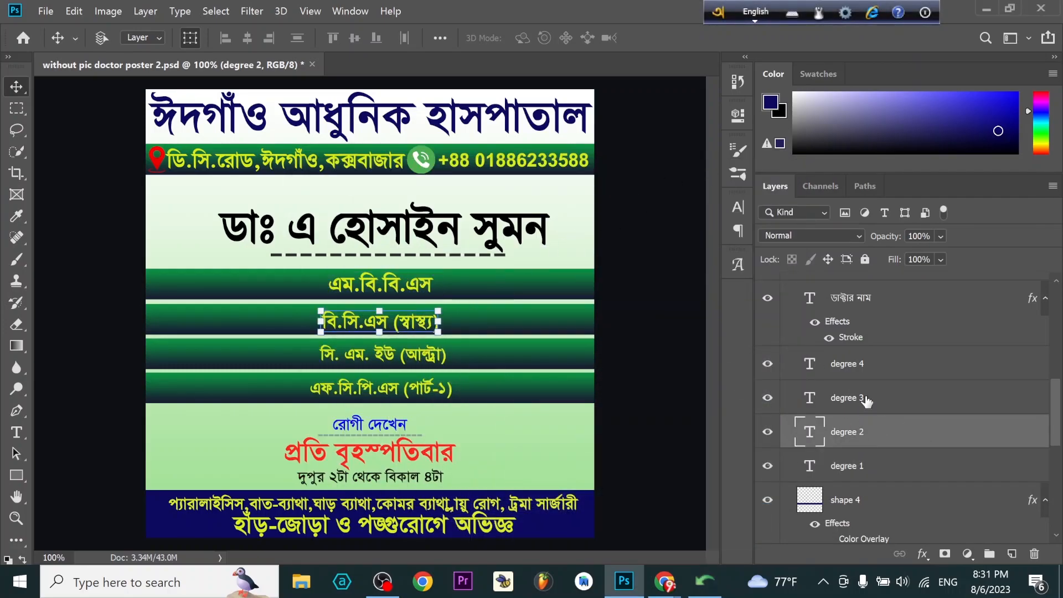
left_click(838, 402)
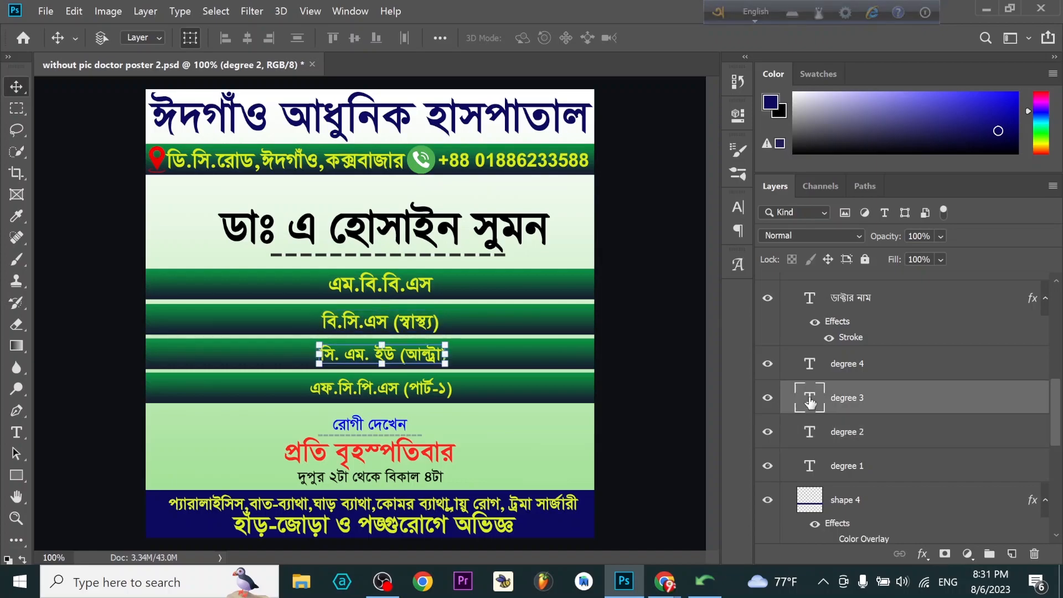
double_click(393, 354)
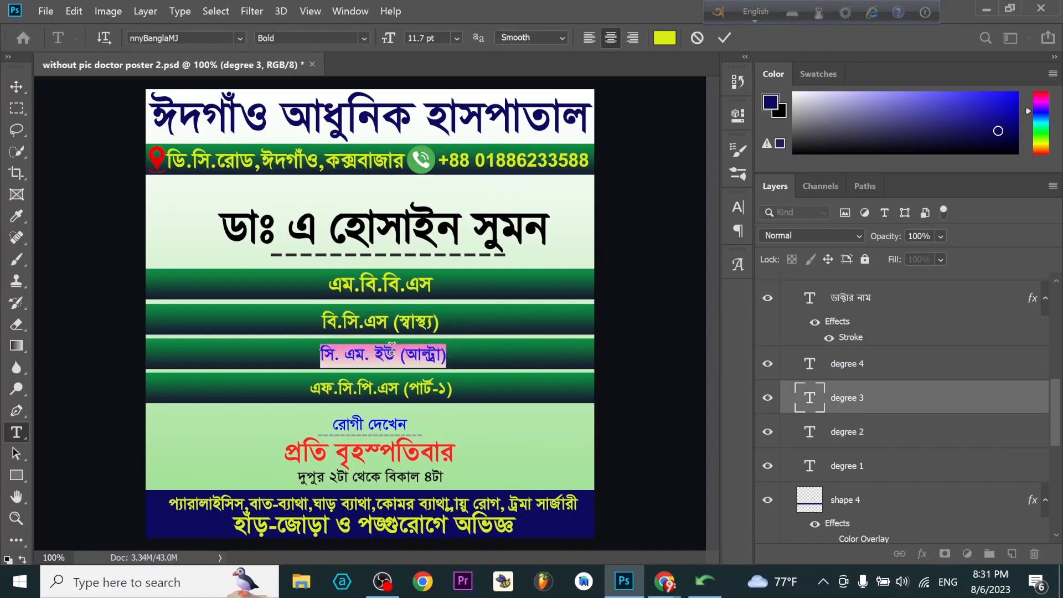
key("ctrl+v")
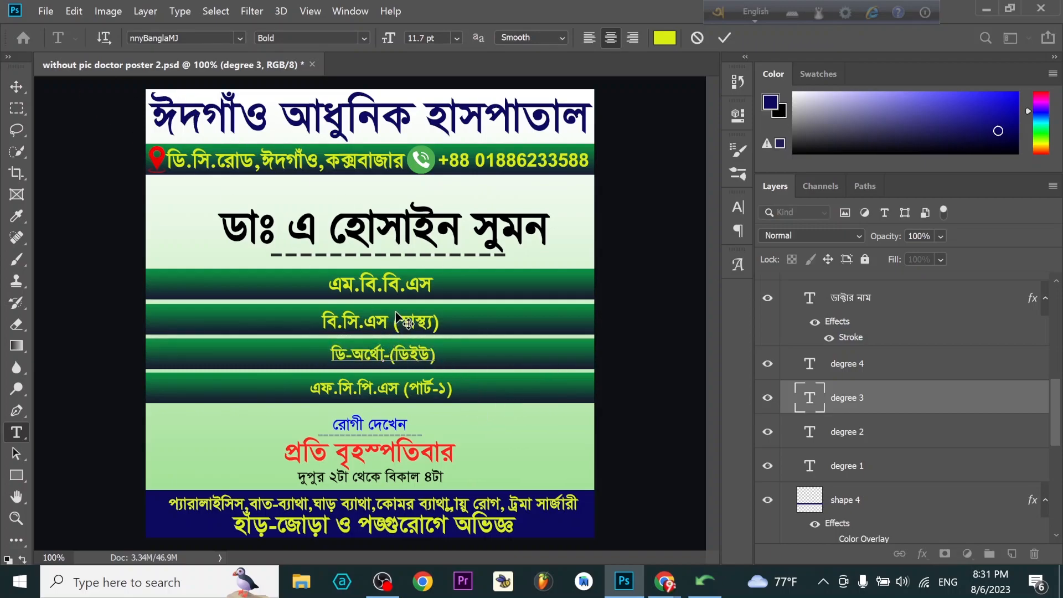
left_click(808, 404)
key("v")
key("Left")
key("Left")
key("Left")
key("Left")
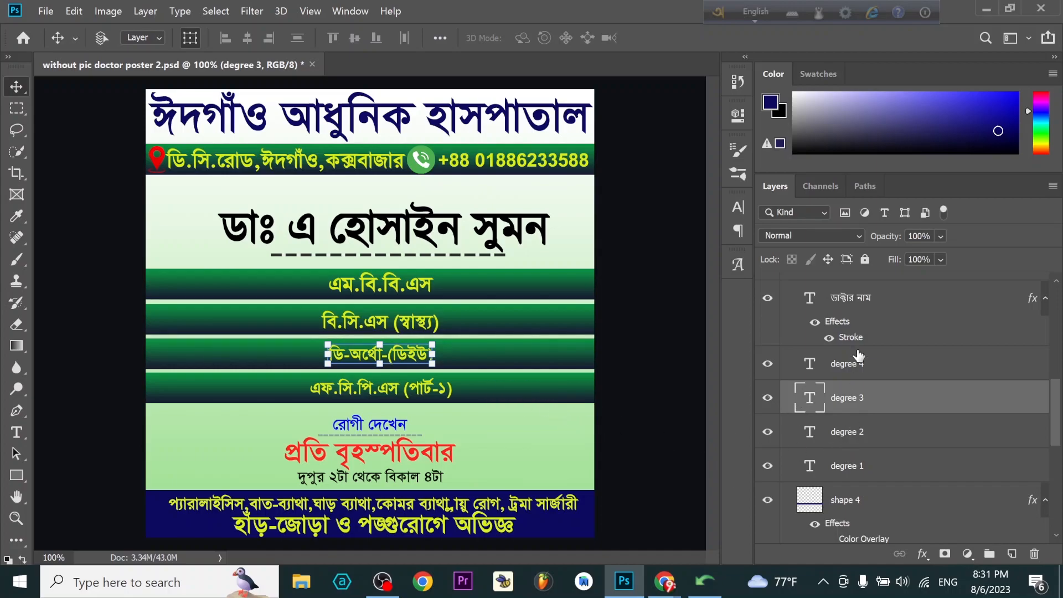
- Copy the line "সিনিয়র কনসালট্যান্ট (অর্থো-সার্জারী)" from the Bijoy converter's output
left_click(705, 582)
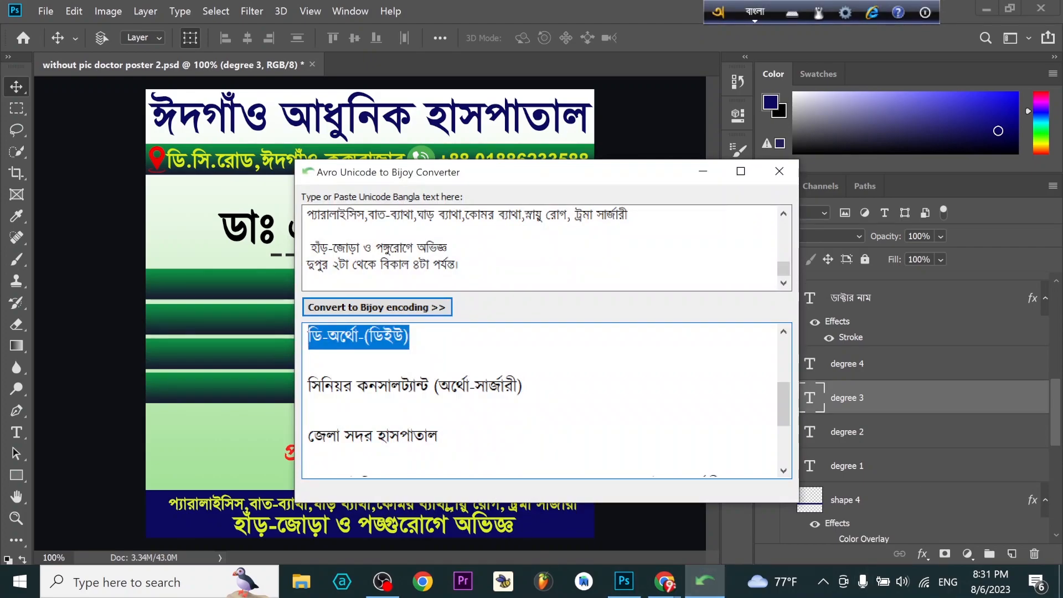
left_click_drag(524, 387, 308, 387)
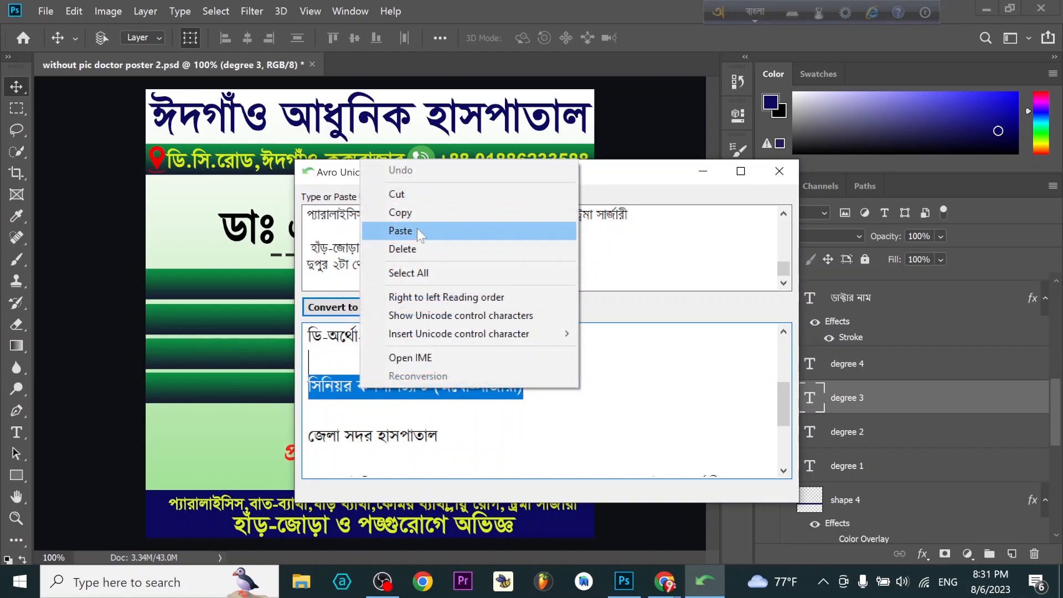
left_click(420, 214)
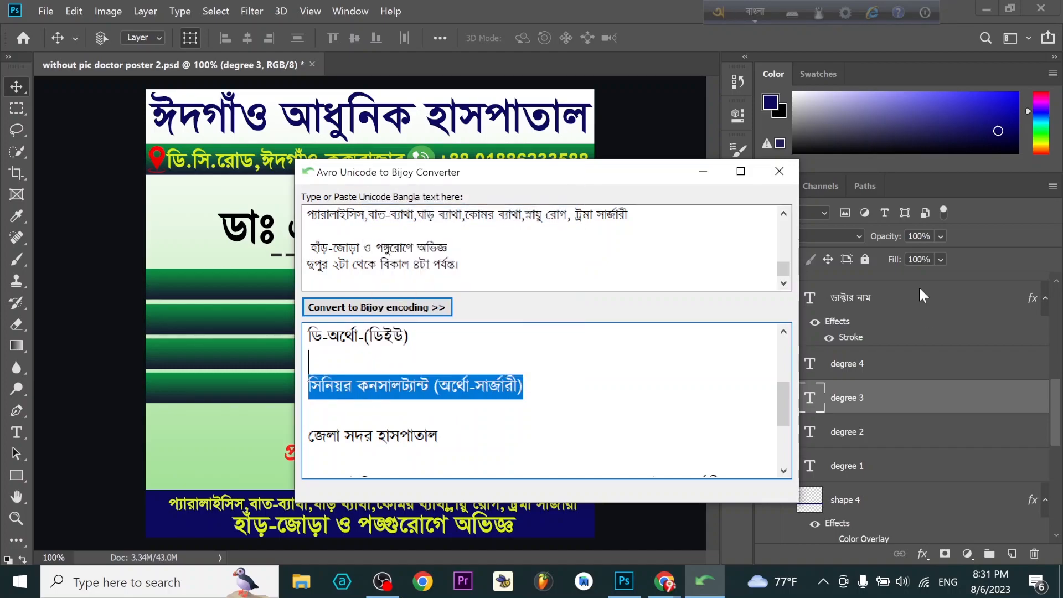
- Replace the degree 4 layer's text with "সিনিয়র কনসালট্যান্ট (অর্থো-সার্জারী)" and move it up into the fourth green bar
left_click(230, 364)
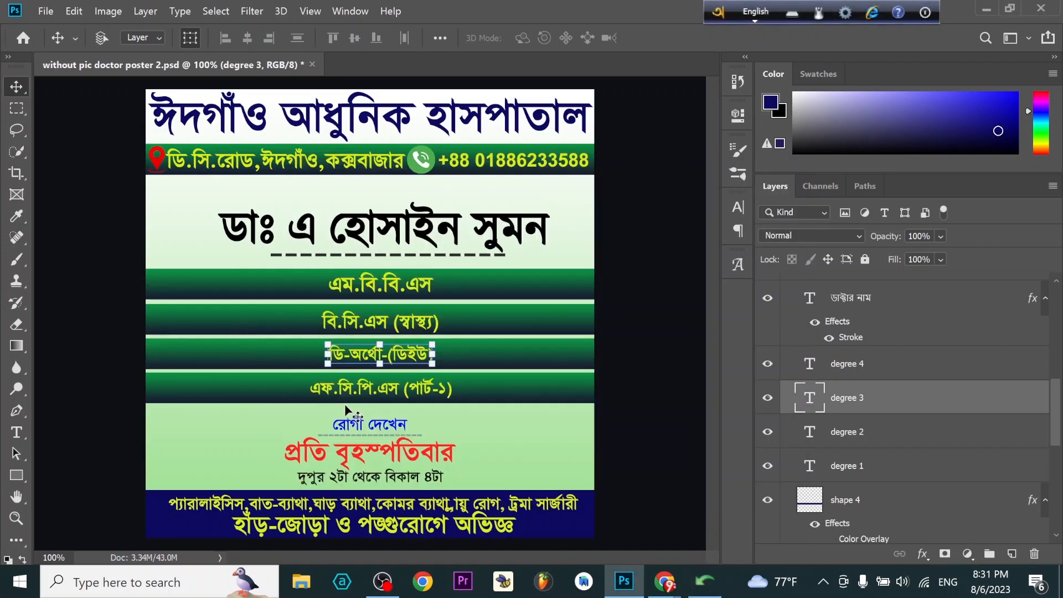
double_click(397, 386)
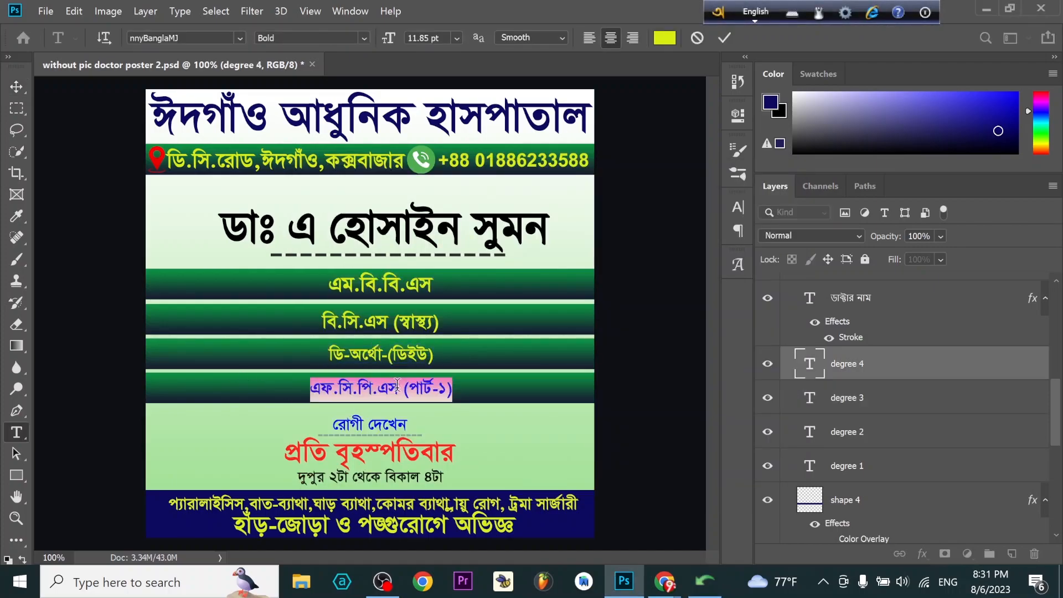
key("ctrl+v")
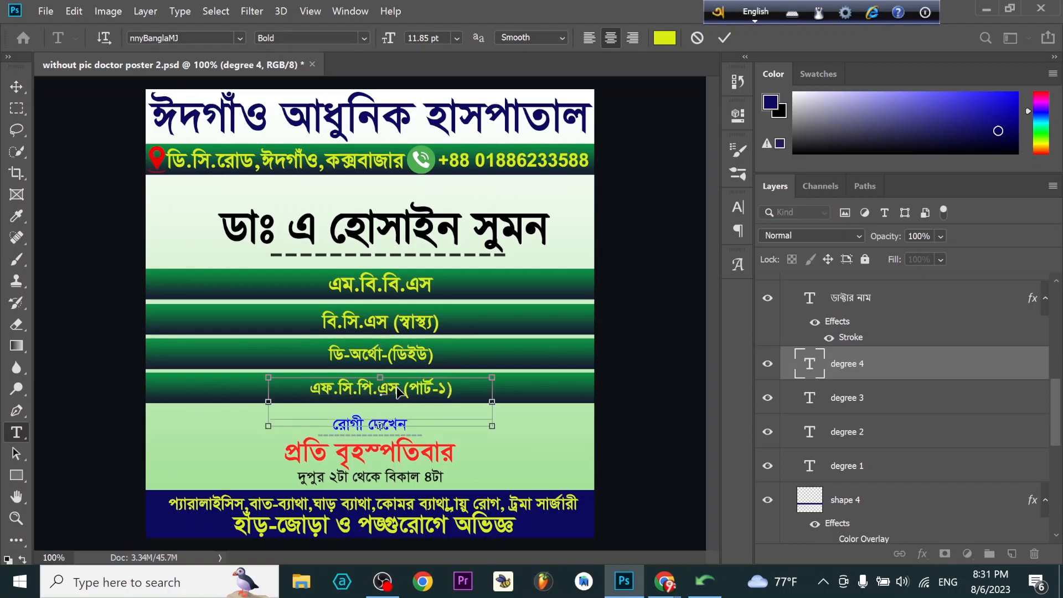
left_click(17, 86)
left_click_drag(427, 417, 427, 391)
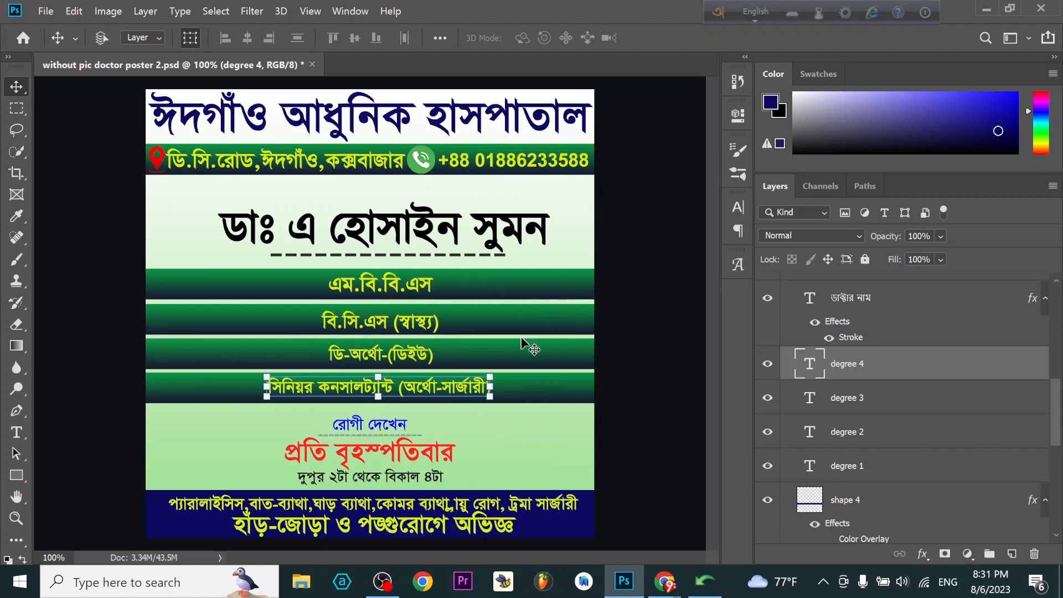
- Hide the Gradient Overlay effect on the shape 4, shape 3, shape2 and shap 1 layers behind the degree rows
scroll(926, 443, "down", 1)
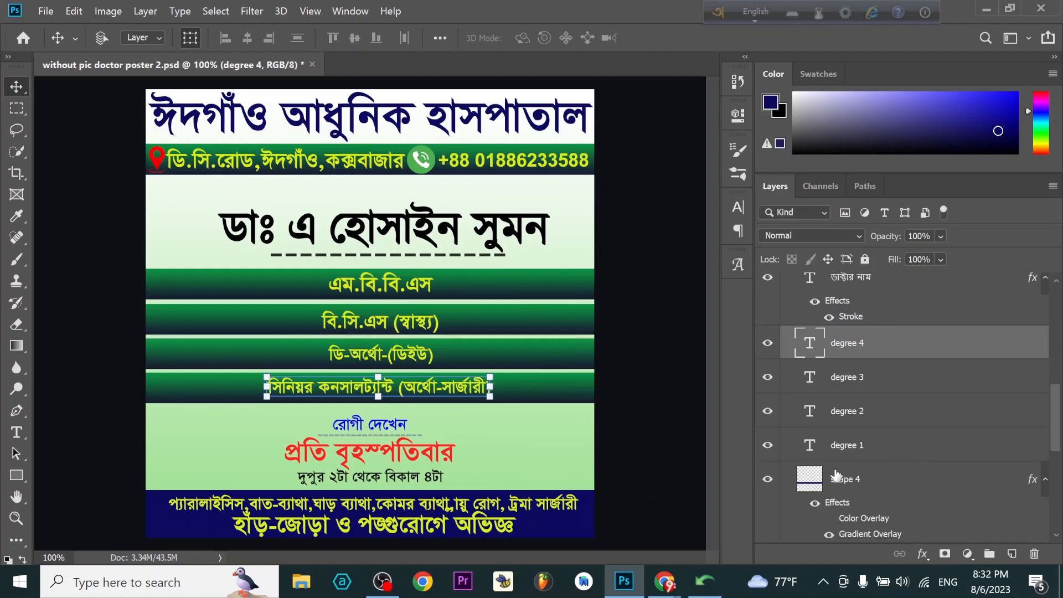
left_click(875, 490)
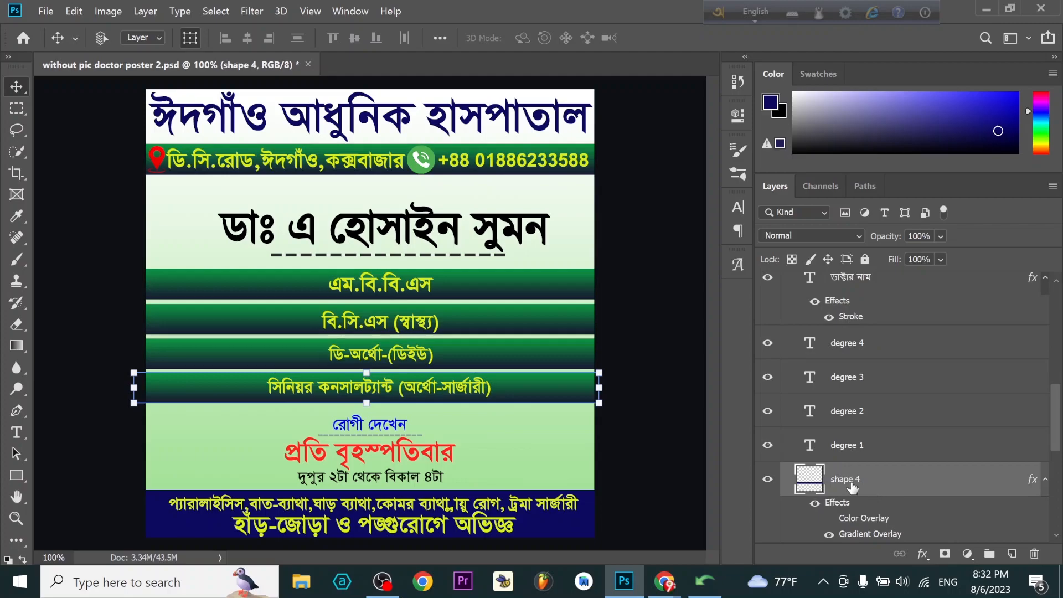
scroll(874, 499, "down", 1)
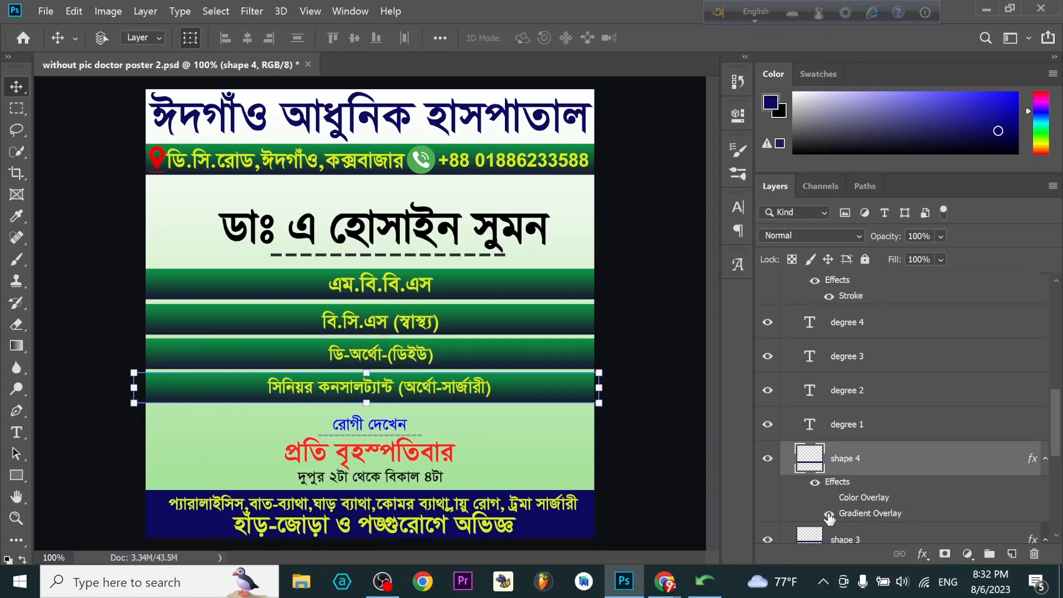
left_click(829, 515)
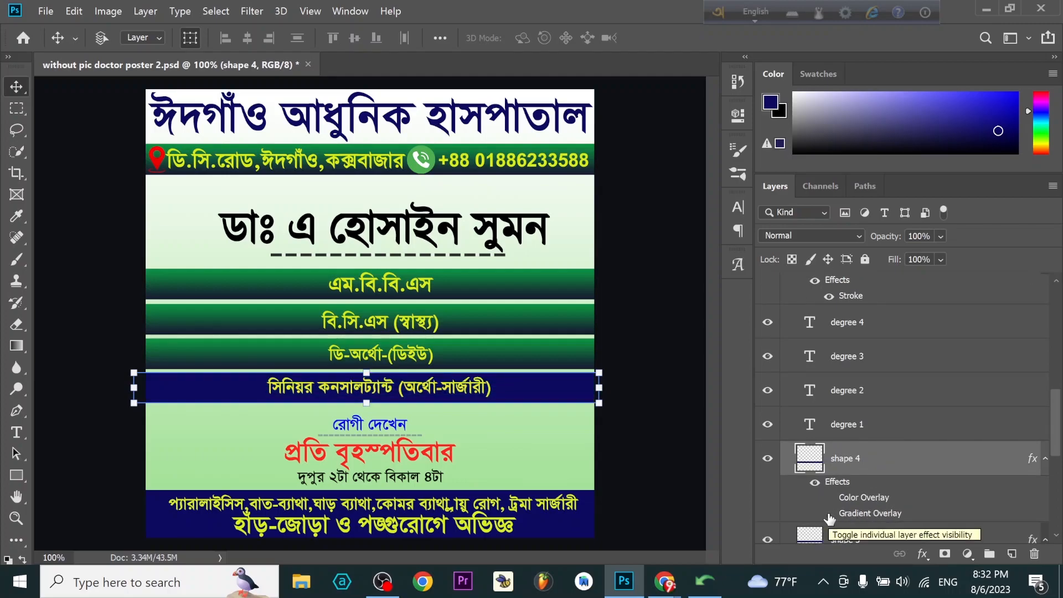
scroll(829, 518, "down", 2)
scroll(834, 475, "down", 3)
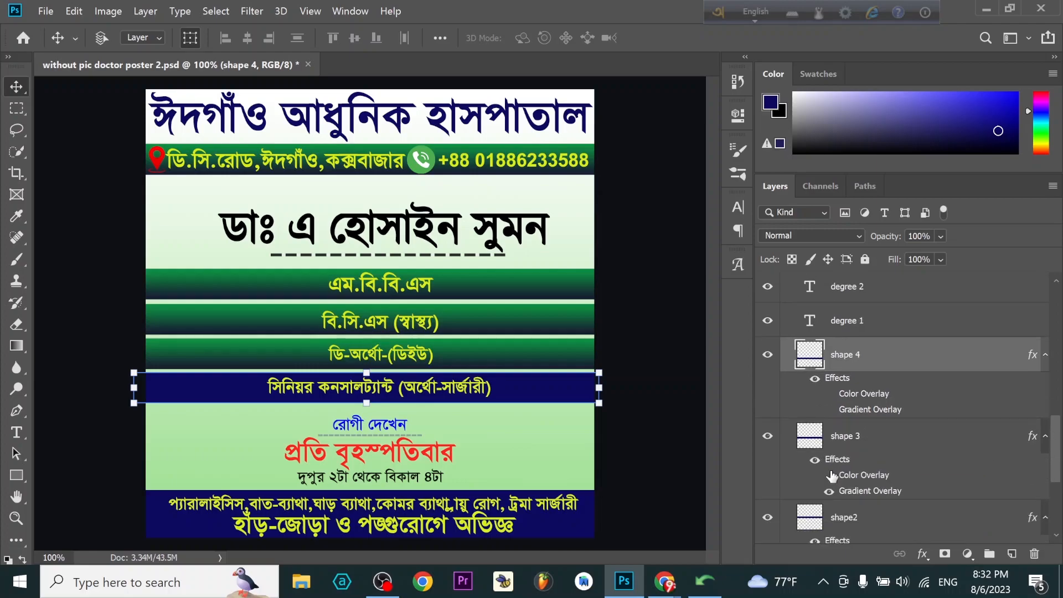
left_click(829, 491)
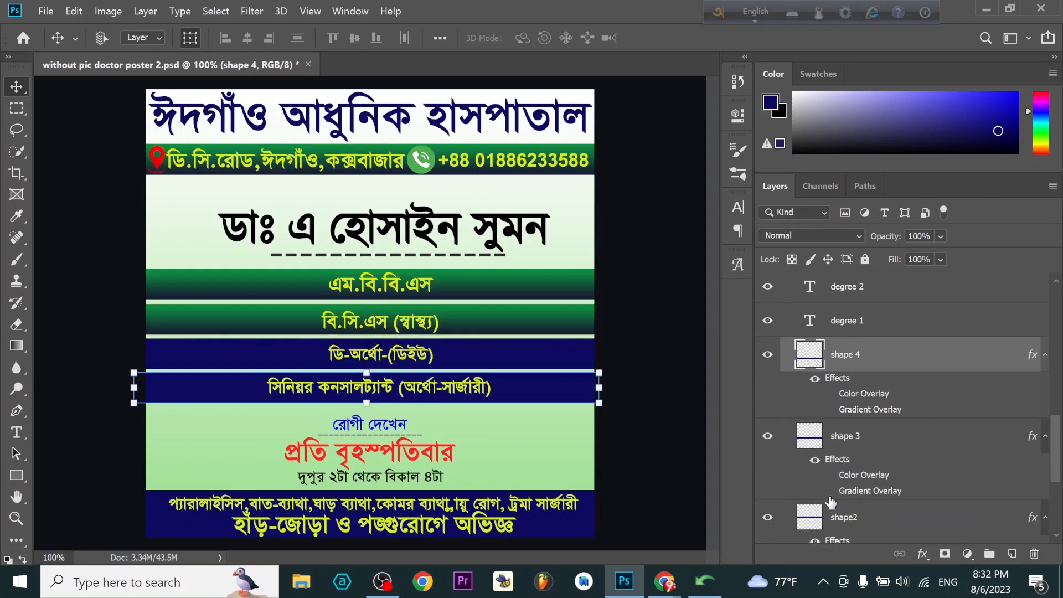
scroll(831, 504, "down", 3)
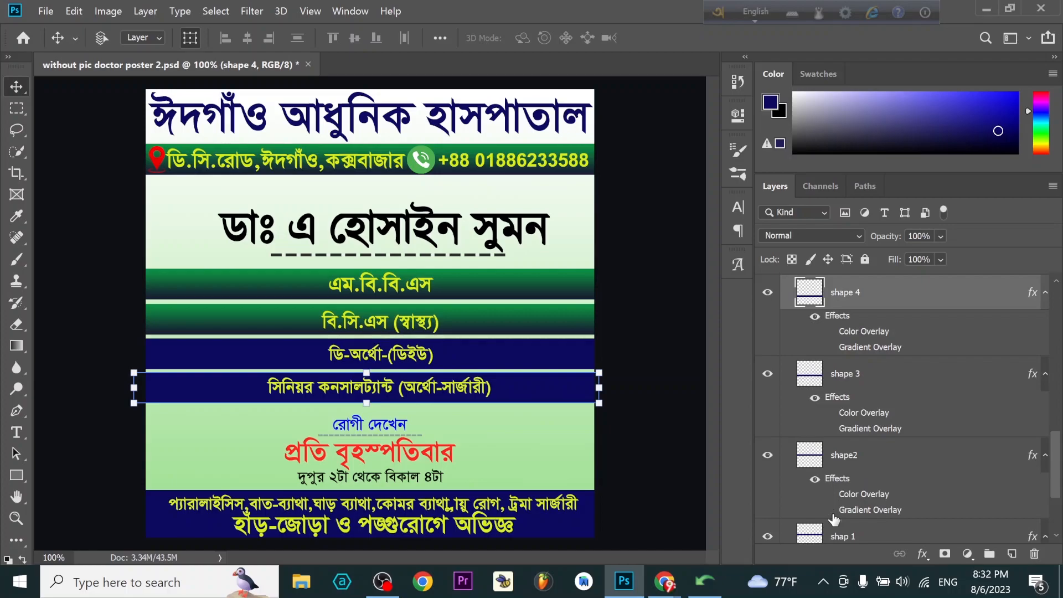
left_click(829, 511)
scroll(831, 518, "down", 3)
scroll(829, 523, "down", 1)
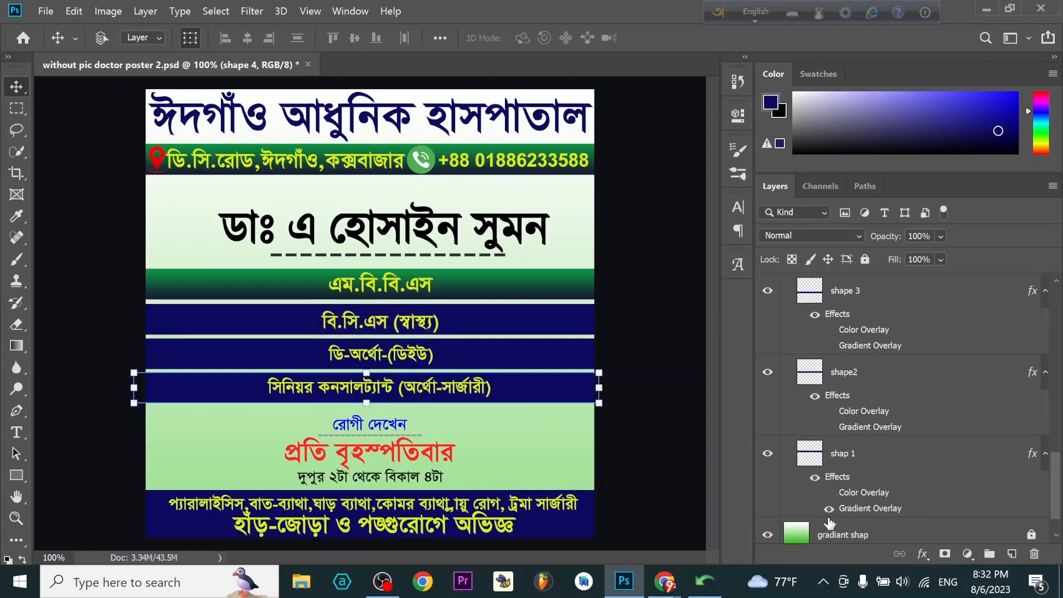
left_click(829, 509)
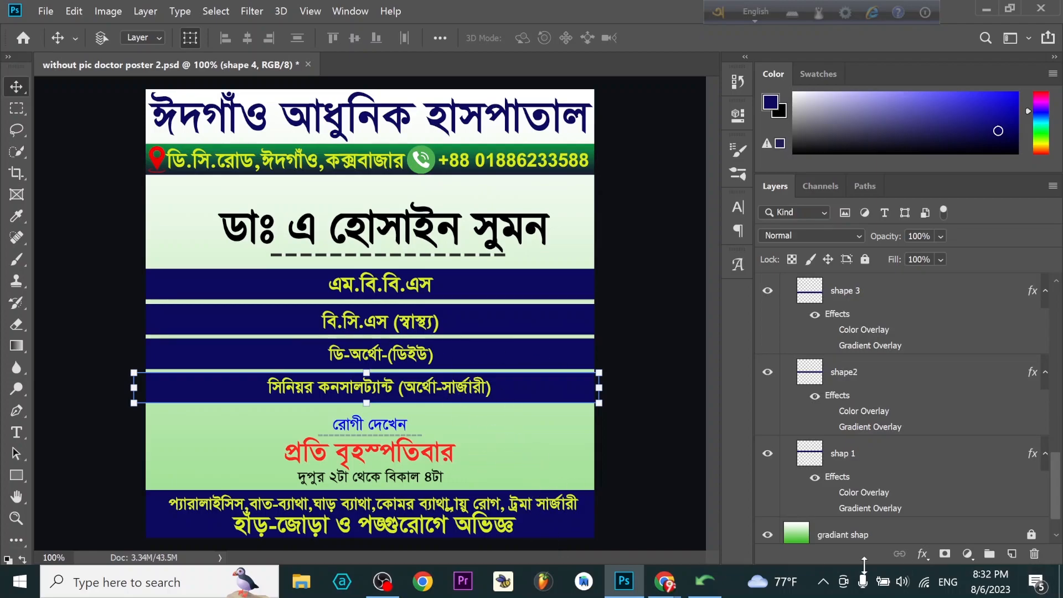
- Toggle the gradiant shap layer's visibility to compare the poster with and without the green gradient background
left_click(767, 535)
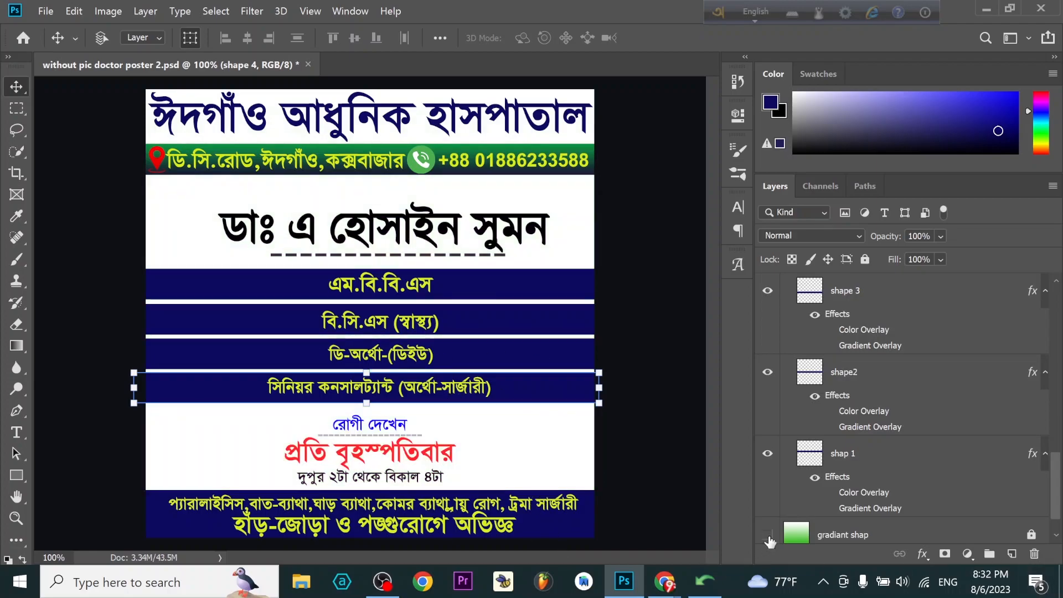
left_click(768, 535)
left_click(768, 535)
left_click(767, 535)
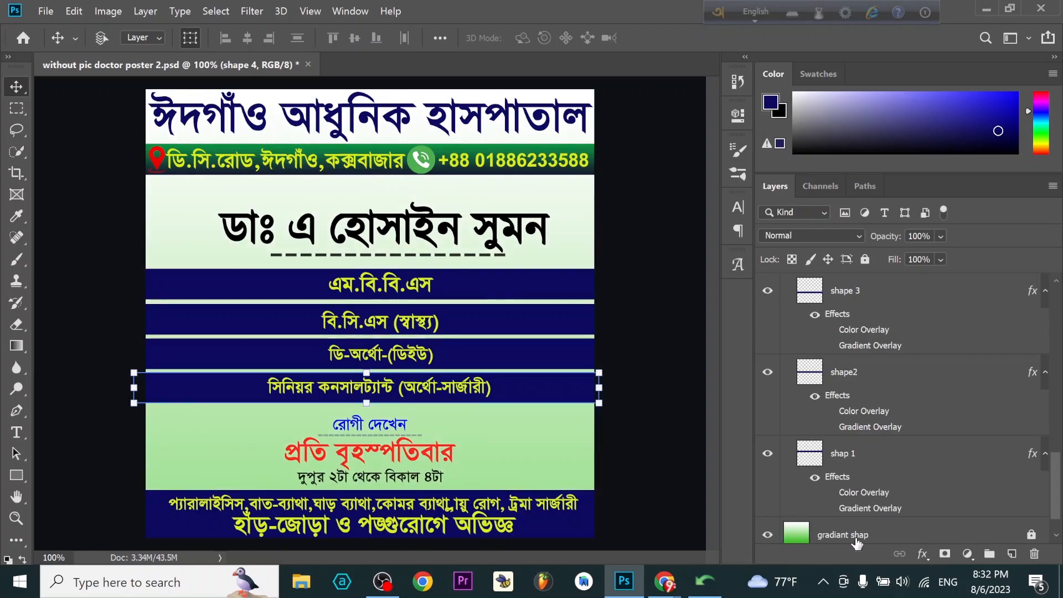
- Review the layer stack, check what the All Text group contains by toggling its visibility, and expand and select that group
scroll(802, 495, "down", 1)
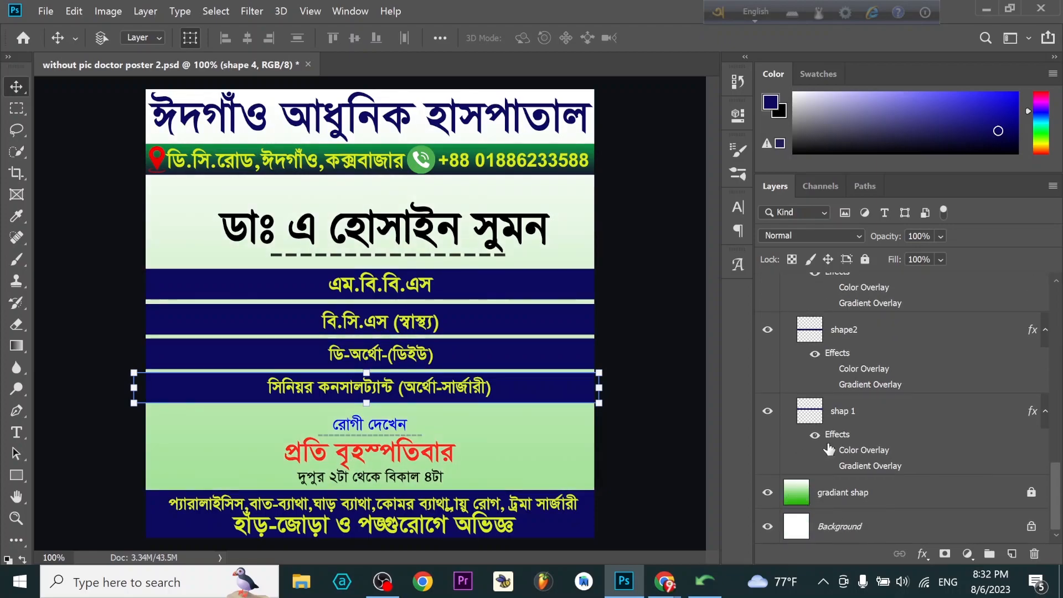
scroll(823, 460, "up", 3)
scroll(822, 379, "up", 3)
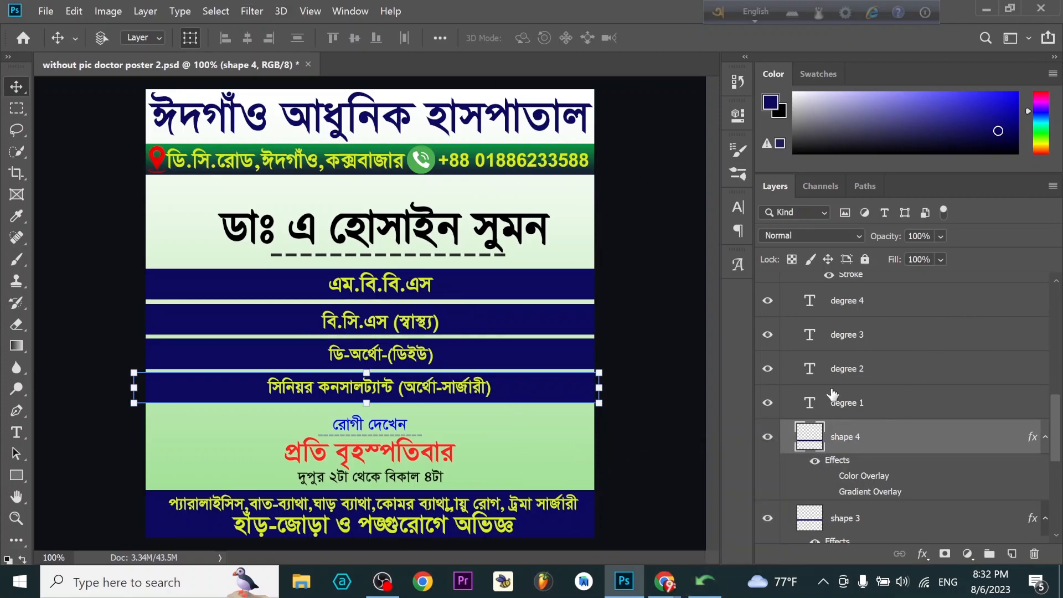
scroll(833, 396, "down", 10)
scroll(834, 349, "up", 2)
scroll(822, 403, "down", 1)
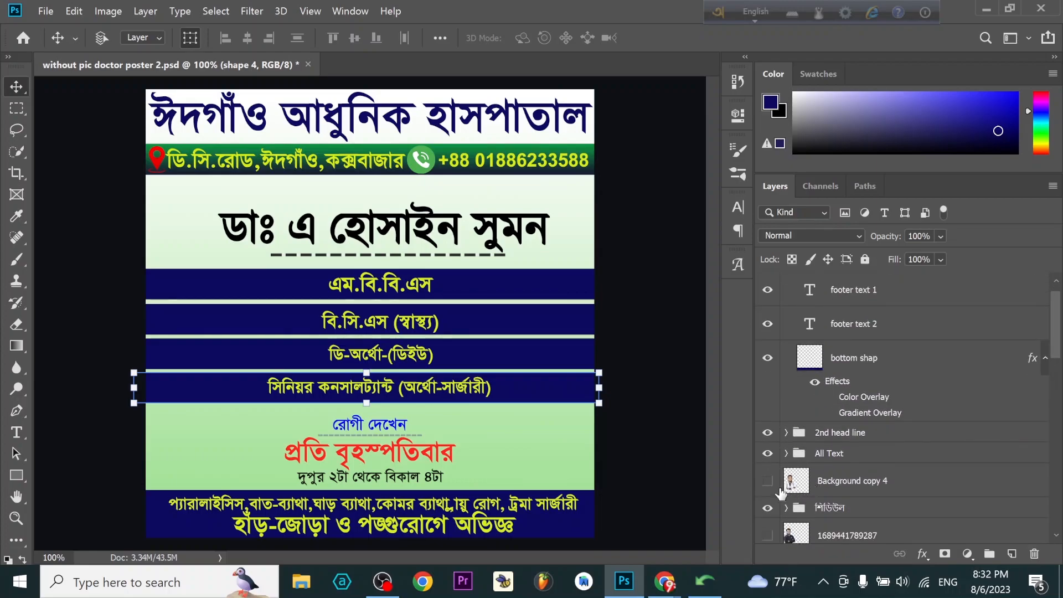
left_click(768, 453)
left_click(768, 454)
left_click(786, 454)
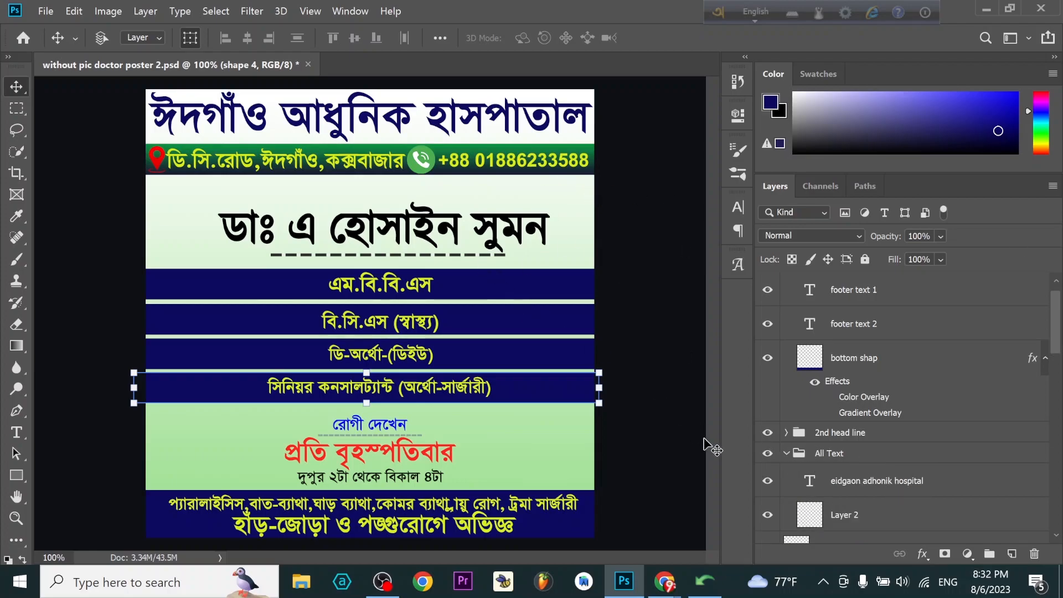
left_click(794, 456)
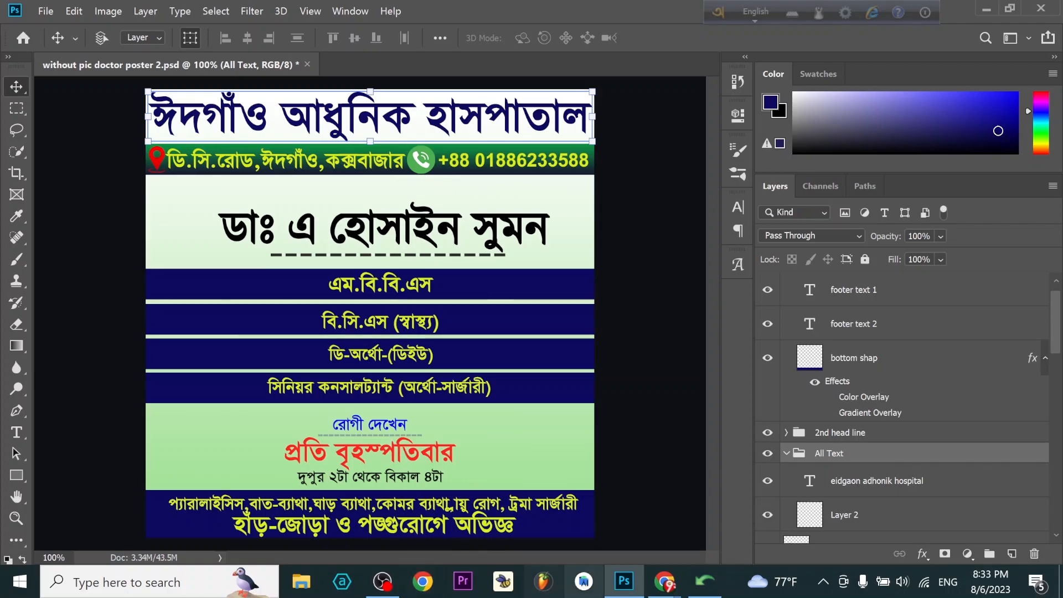
- Switch to the Avro Unicode to Bijoy converter, clear the line selection and launch the Unicode to Bijoy text converter from Avro's tools
mouse_move(713, 595)
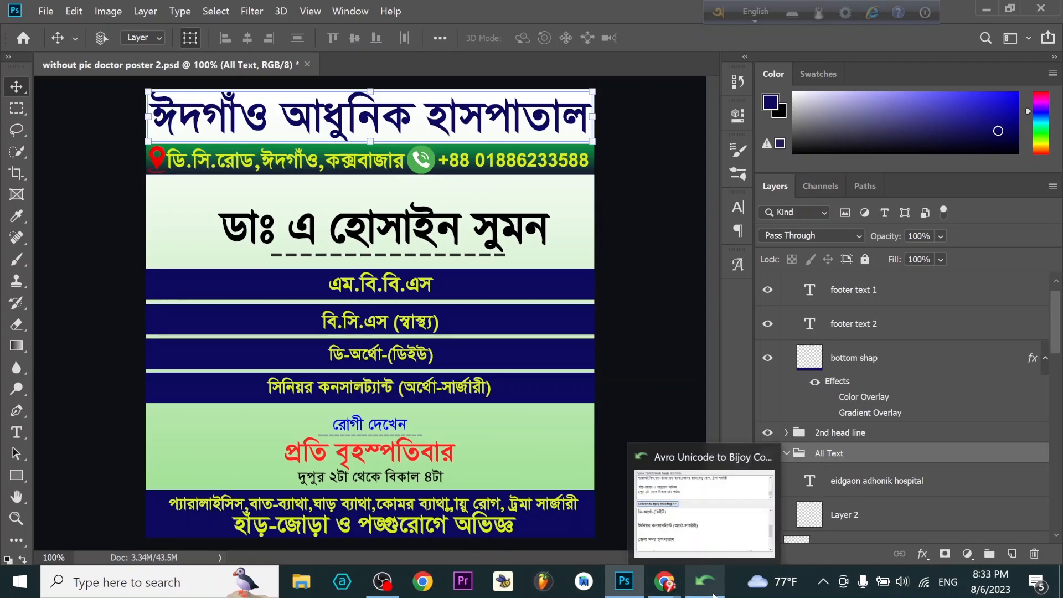
left_click(679, 531)
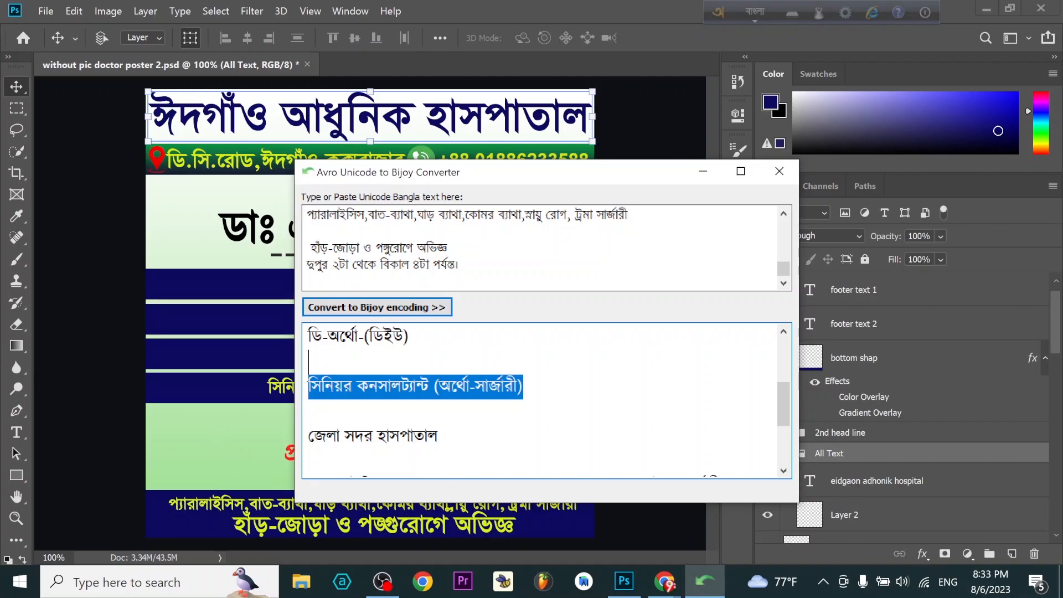
left_click(439, 437)
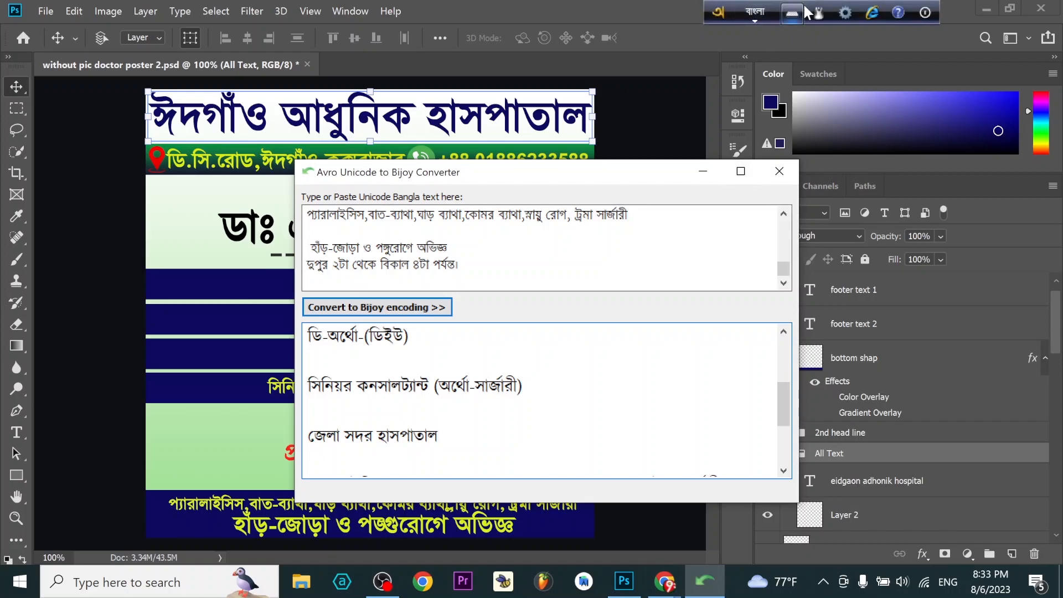
left_click(846, 12)
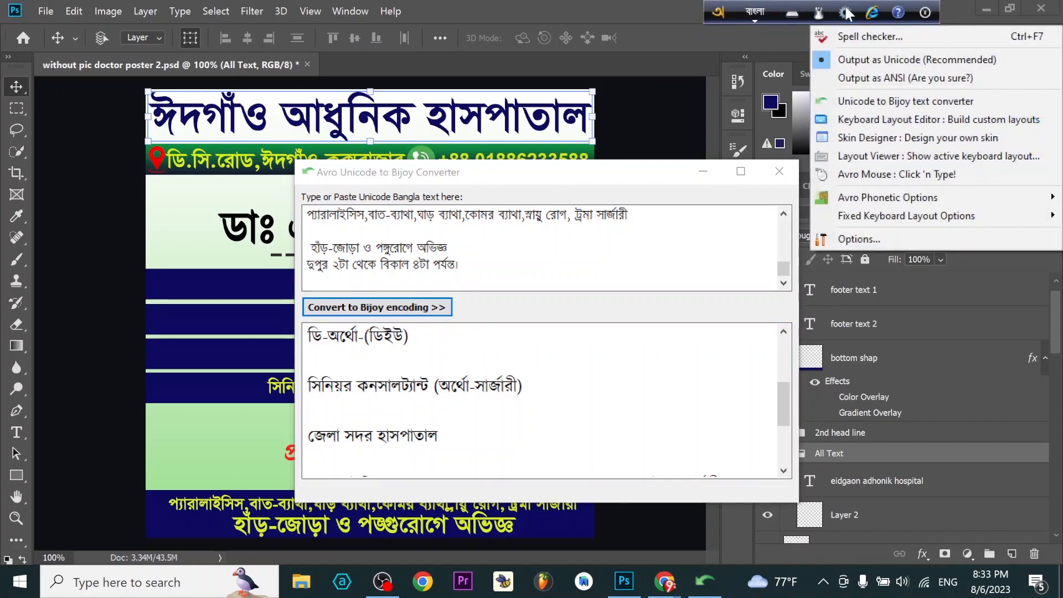
left_click(883, 100)
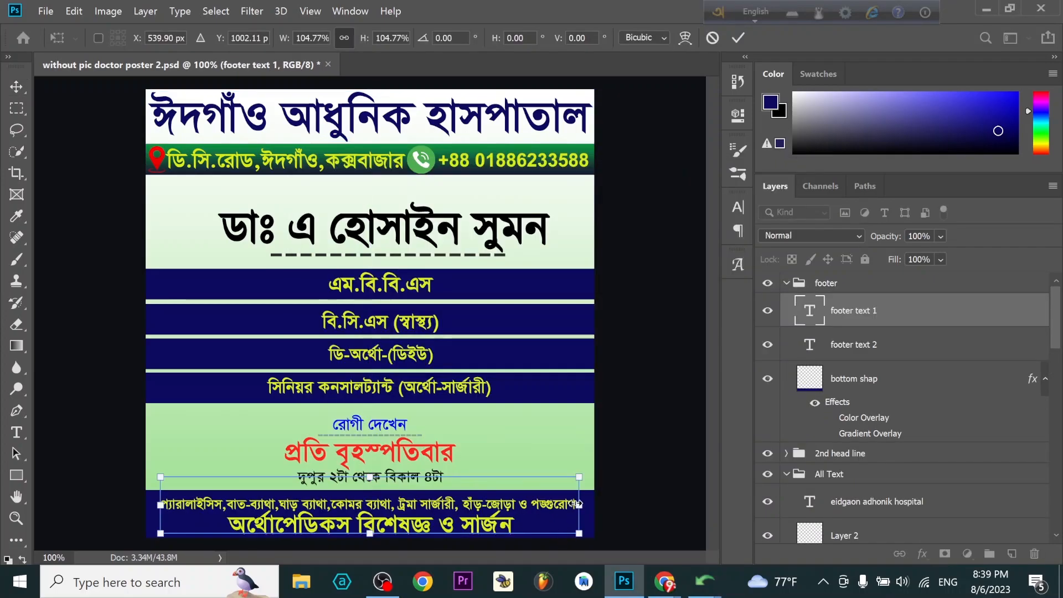
- Scale footer text 1 proportionally to about 110.81% so the line spans the footer bar's full width
left_click_drag(580, 479, 590, 479)
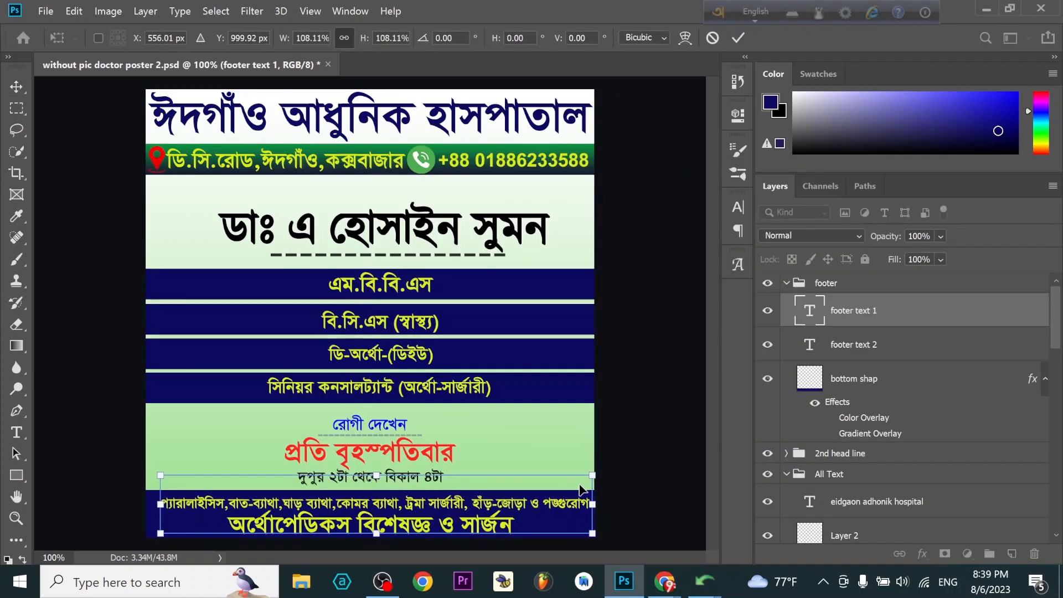
left_click_drag(160, 474, 151, 470)
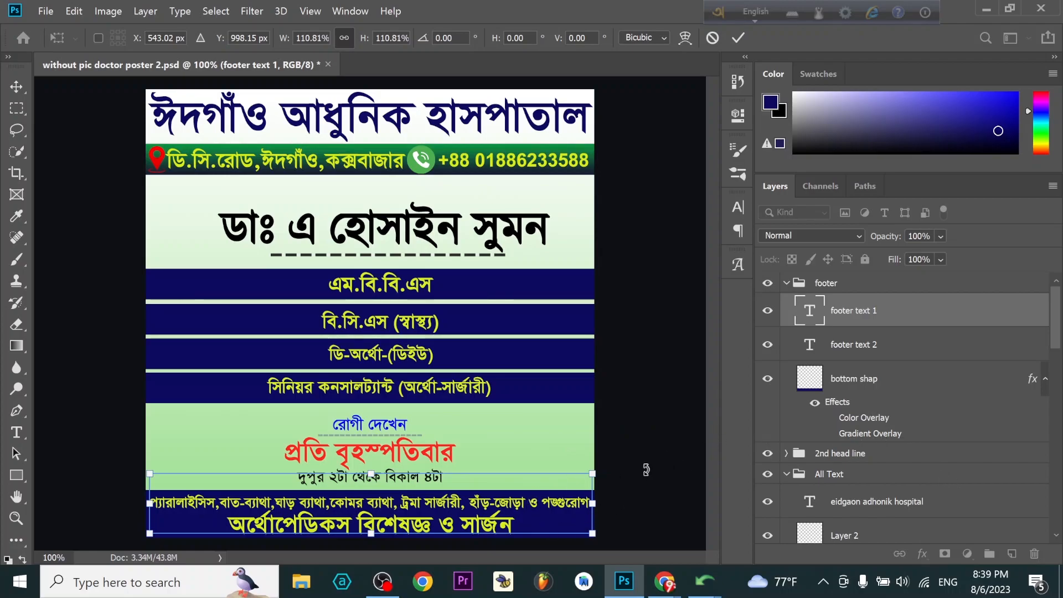
key("Return")
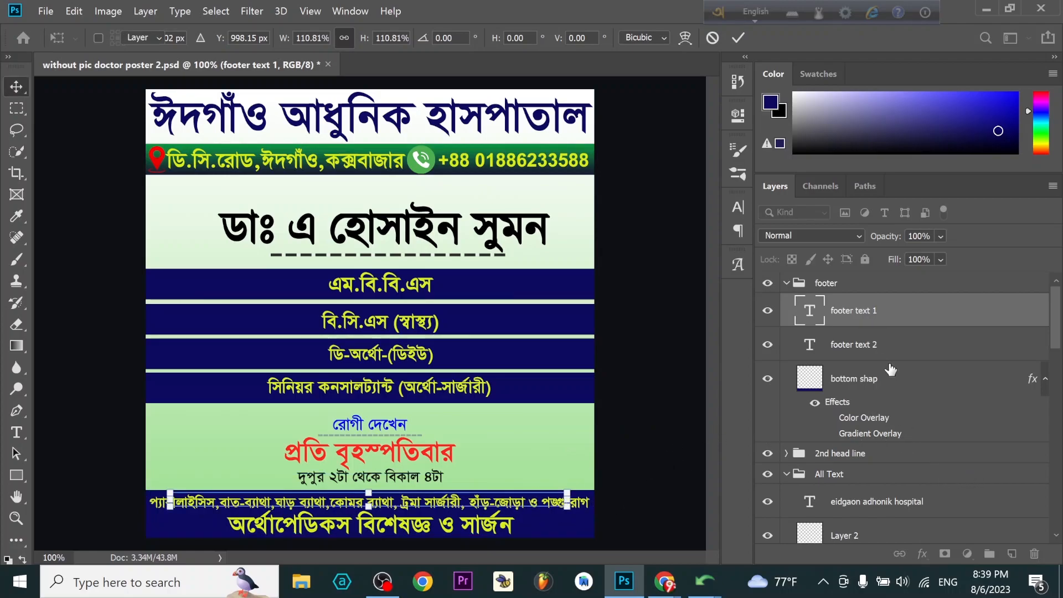
- Expand the 2nd head line group and select its text shape layer, the green bar behind the address and phone number
left_click(891, 359)
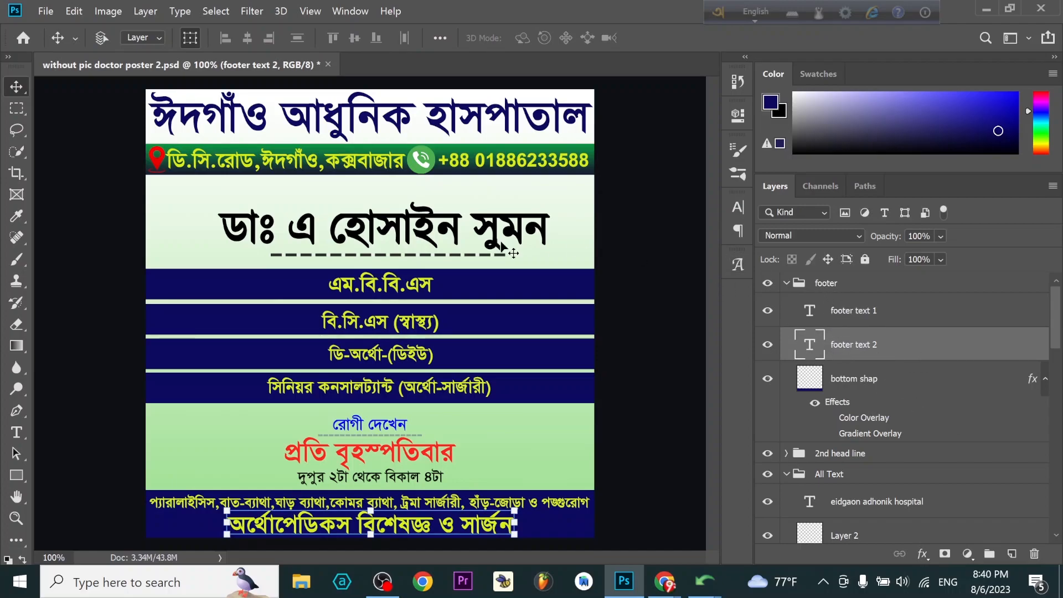
left_click(786, 454)
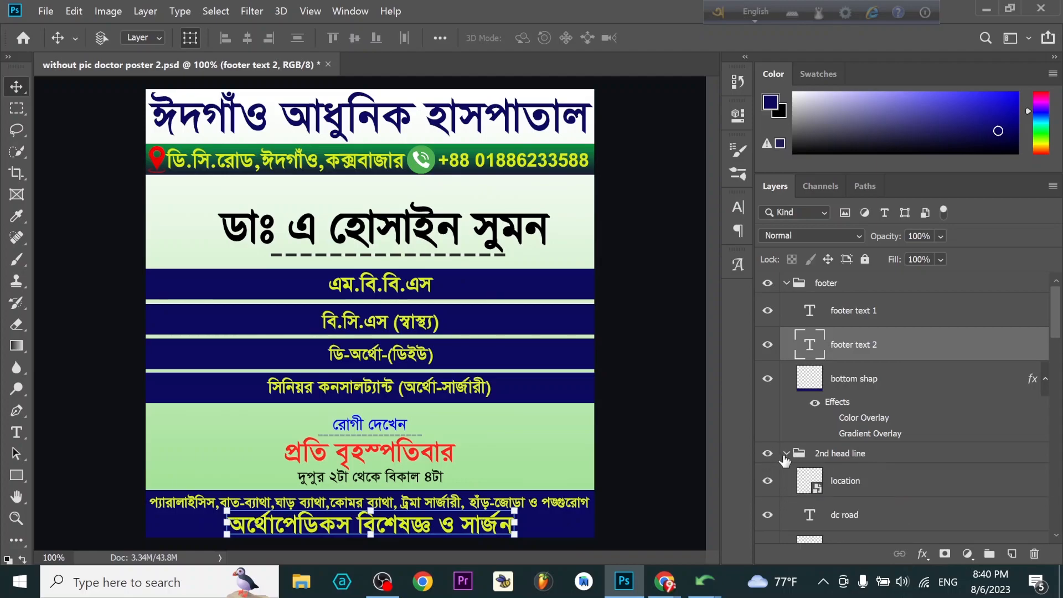
left_click(859, 520)
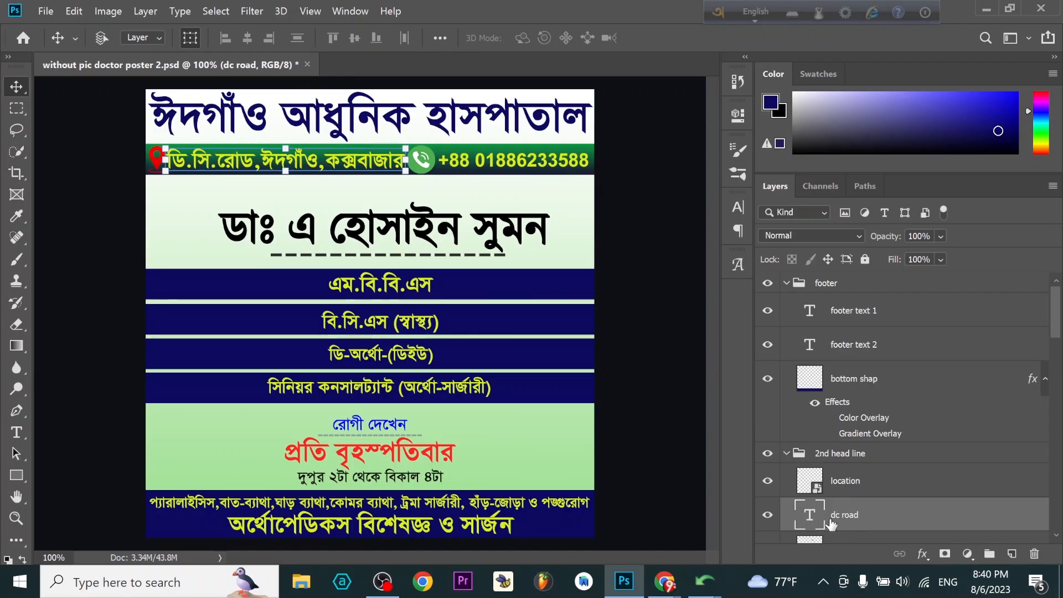
scroll(830, 520, "down", 3)
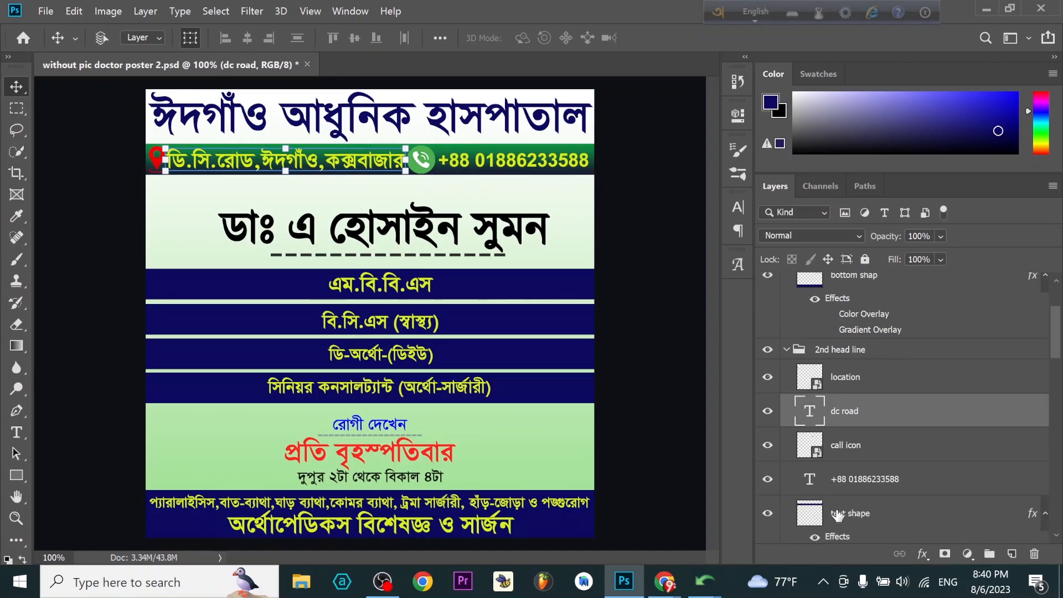
left_click(811, 520)
scroll(811, 520, "down", 1)
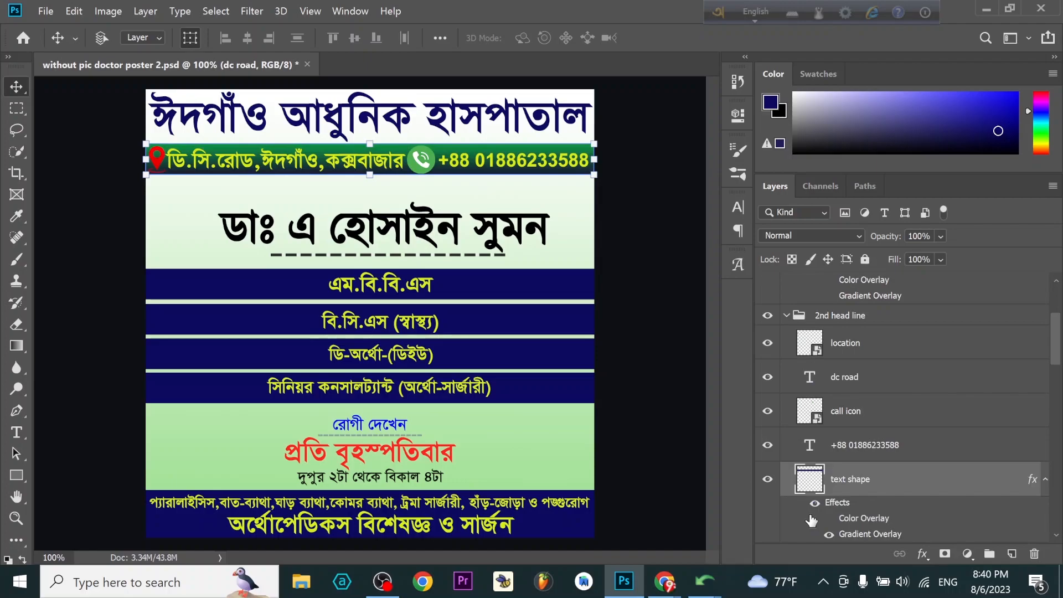
key("h")
double_click(863, 477)
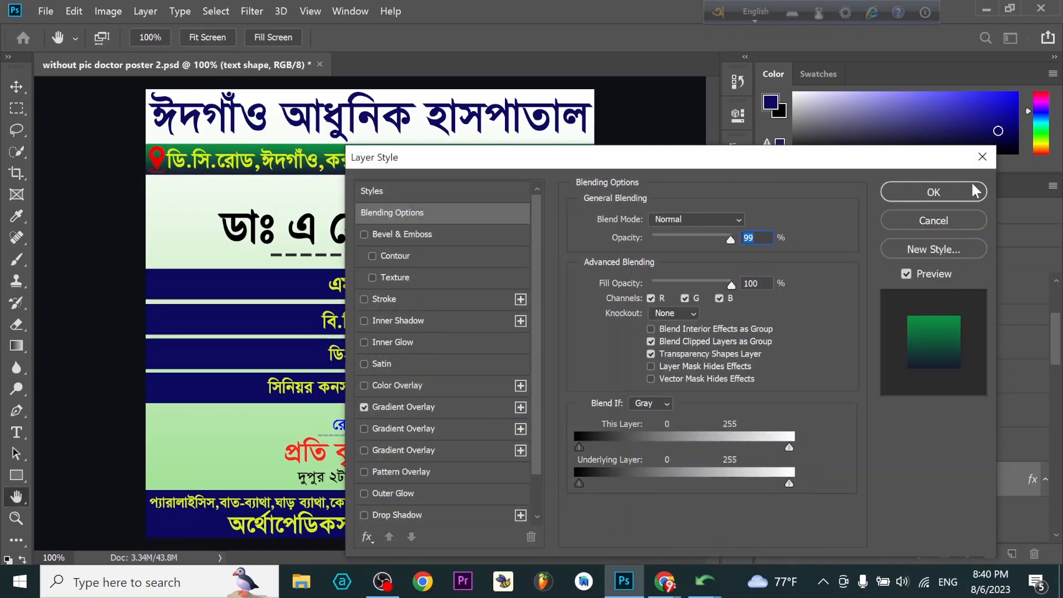
left_click(982, 158)
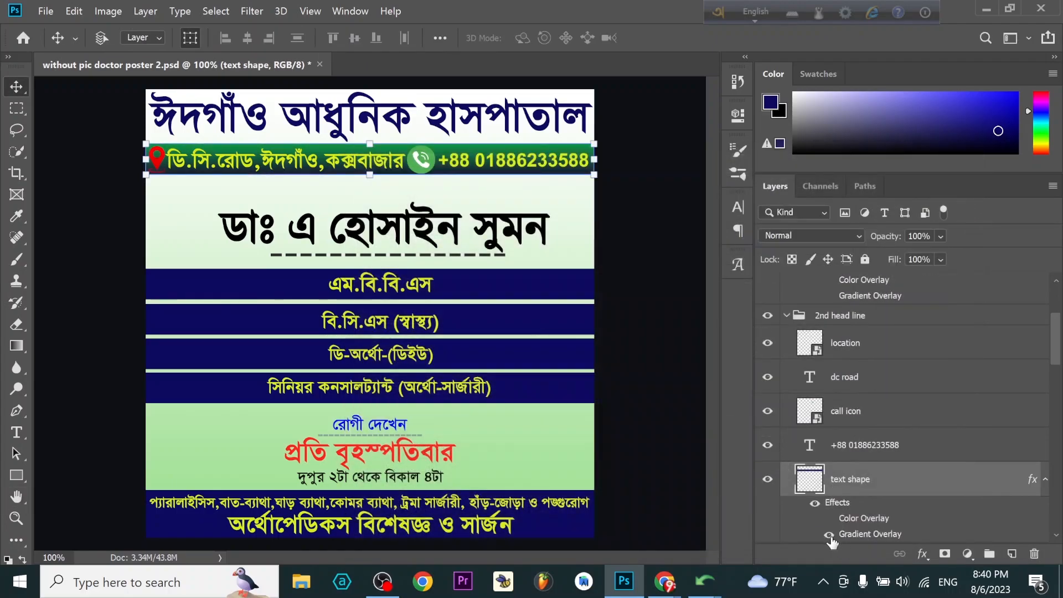